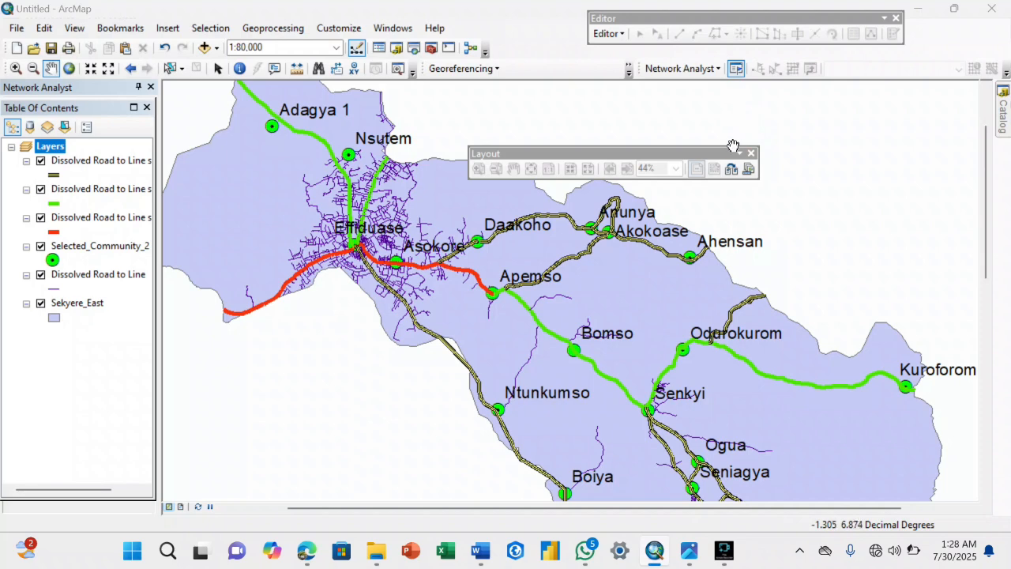
- Move the floating Layout toolbar off the map and remove the three Dissolved Road to Line selection layers
left_click_drag(702, 157, 914, 46)
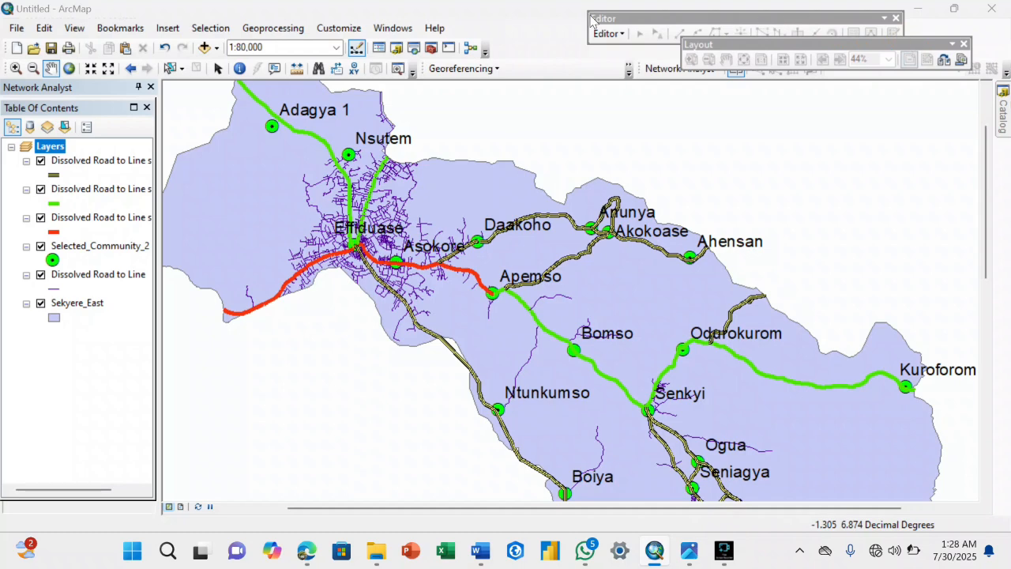
left_click(116, 162)
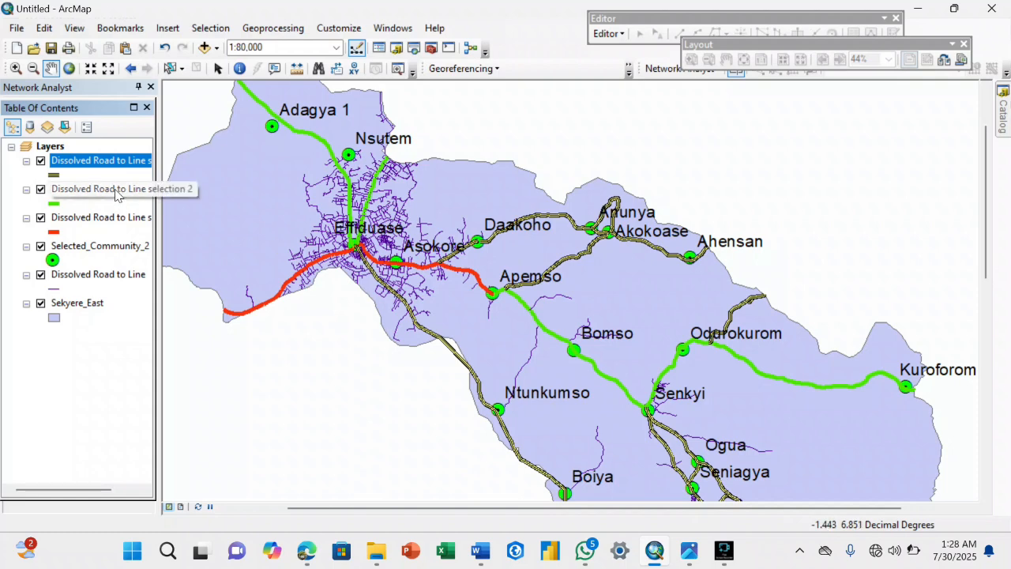
left_click(116, 191, "ctrl")
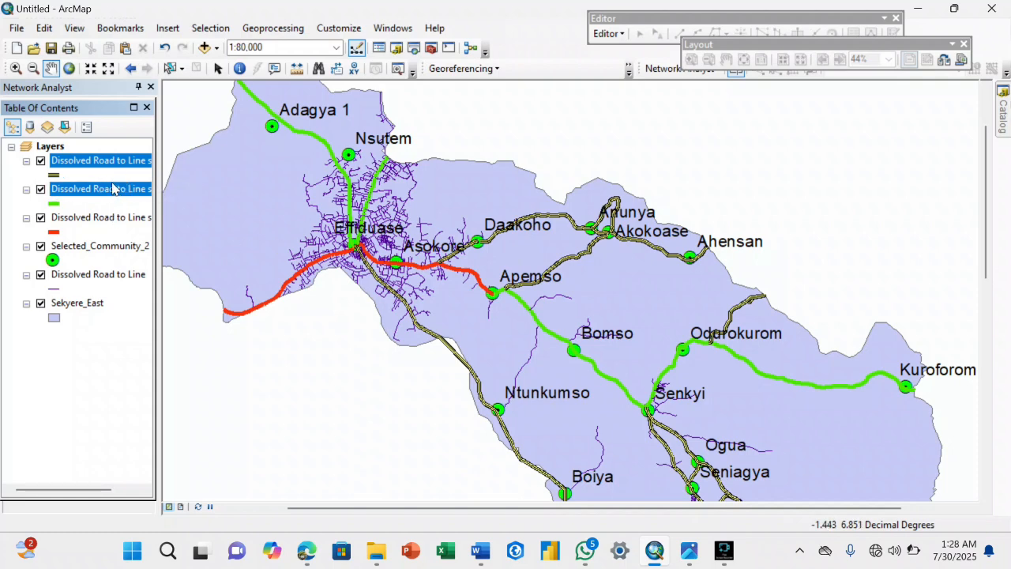
left_click(114, 219, "ctrl")
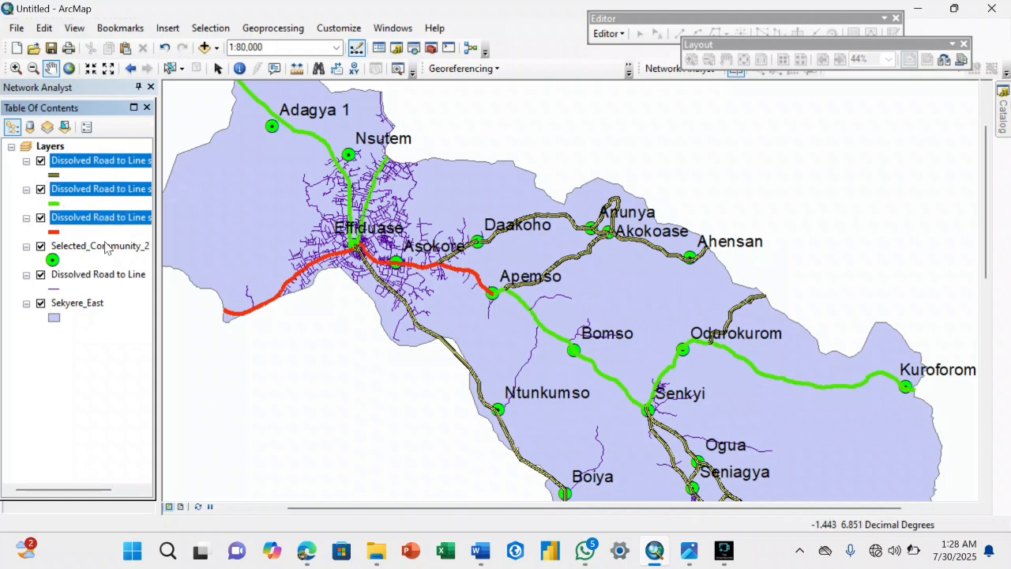
right_click(103, 219)
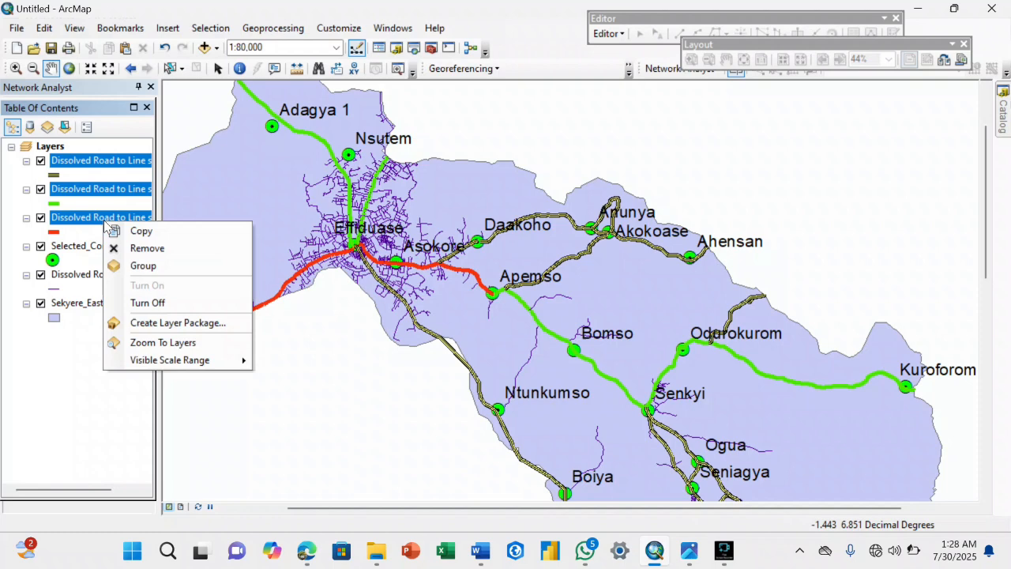
left_click(138, 246)
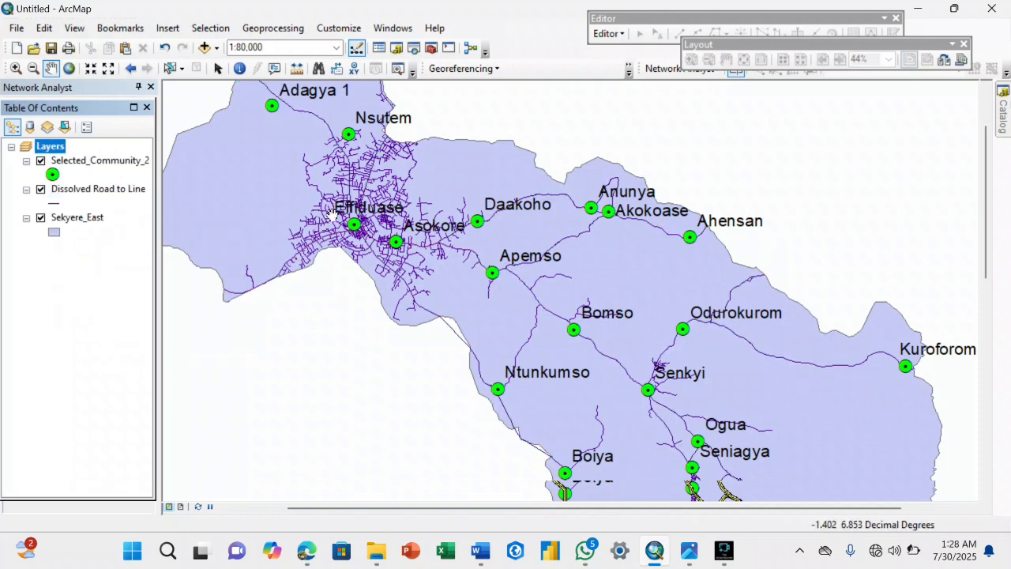
- Add a Double field named Time to the attribute table of the Dissolved Road to Line layer
right_click(89, 191)
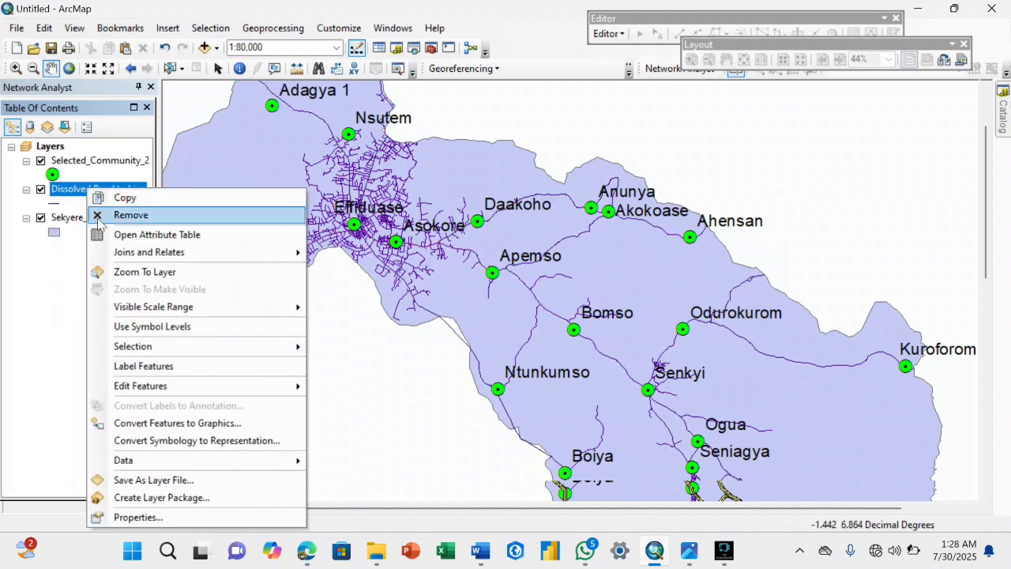
left_click(118, 235)
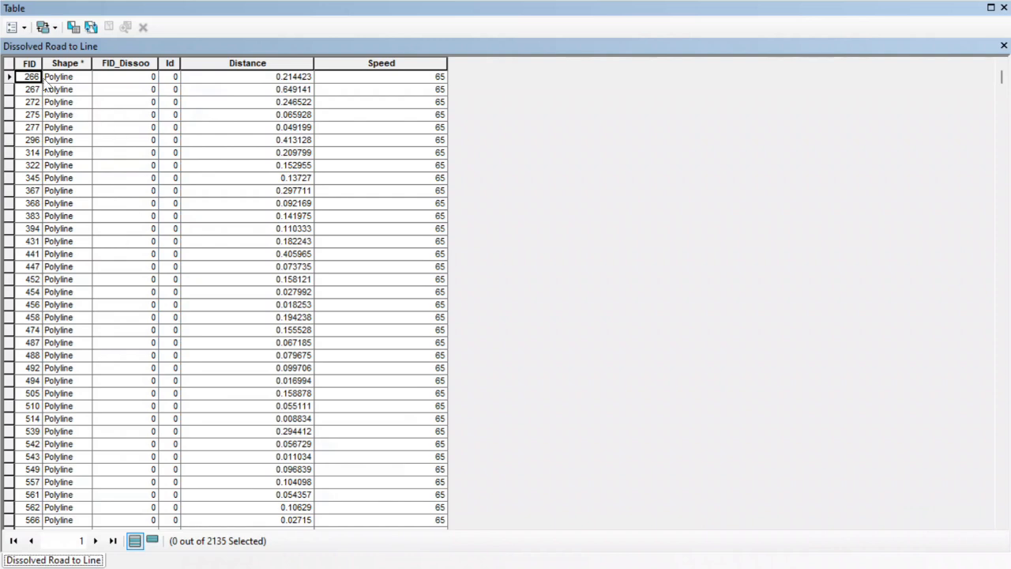
left_click(24, 28)
left_click(47, 135)
type("Time")
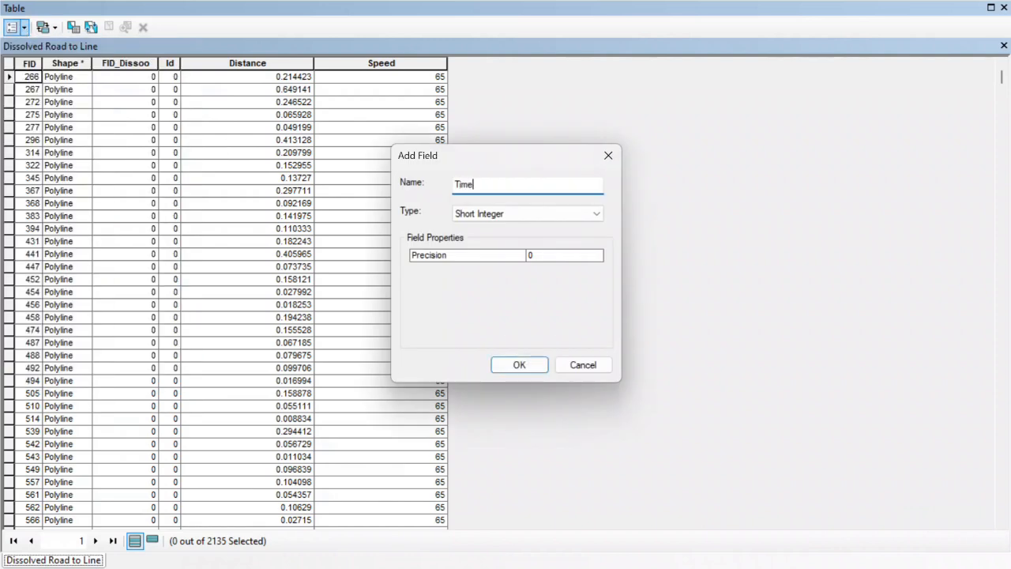
left_click(483, 214)
left_click(481, 266)
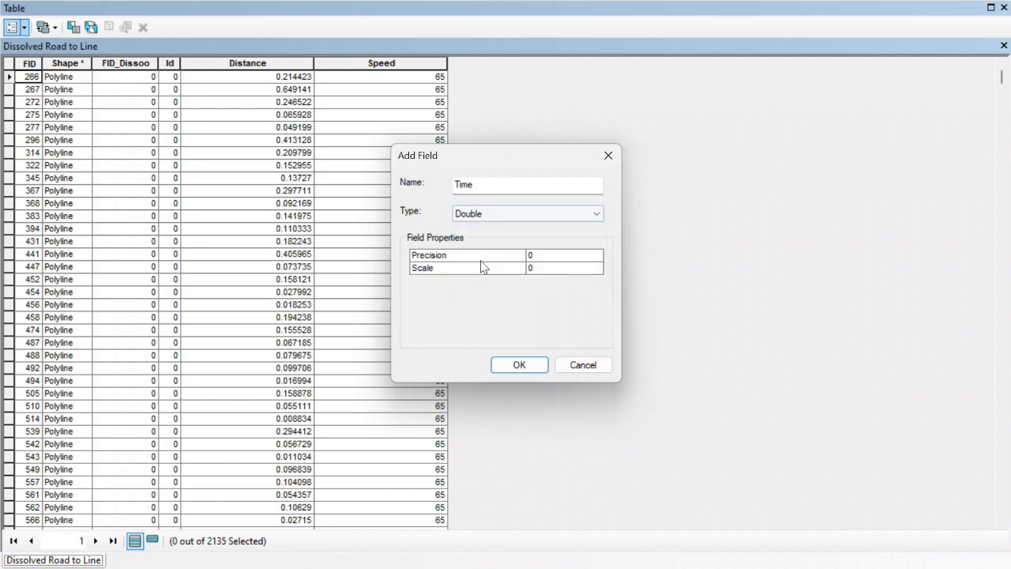
left_click(522, 364)
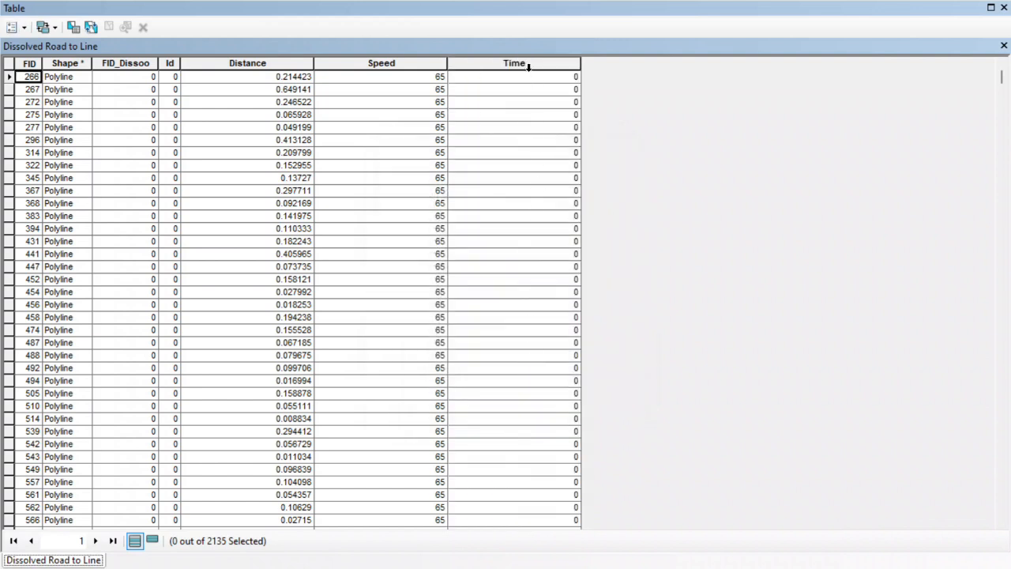
- Calculate the Time field with the VB Script expression [Distance] / [Speed] *60
left_click(528, 66)
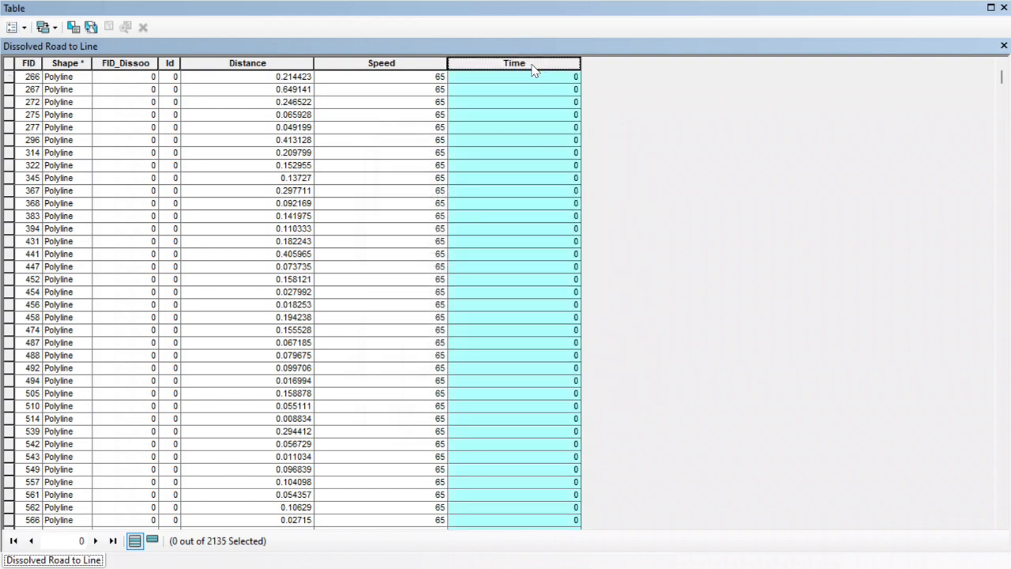
right_click(531, 68)
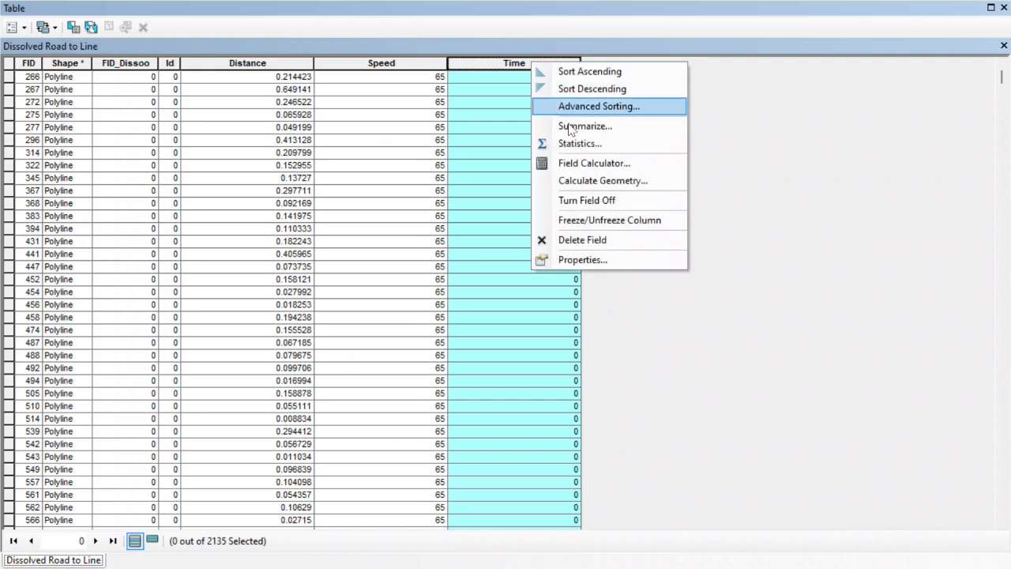
left_click(599, 162)
left_click(386, 301)
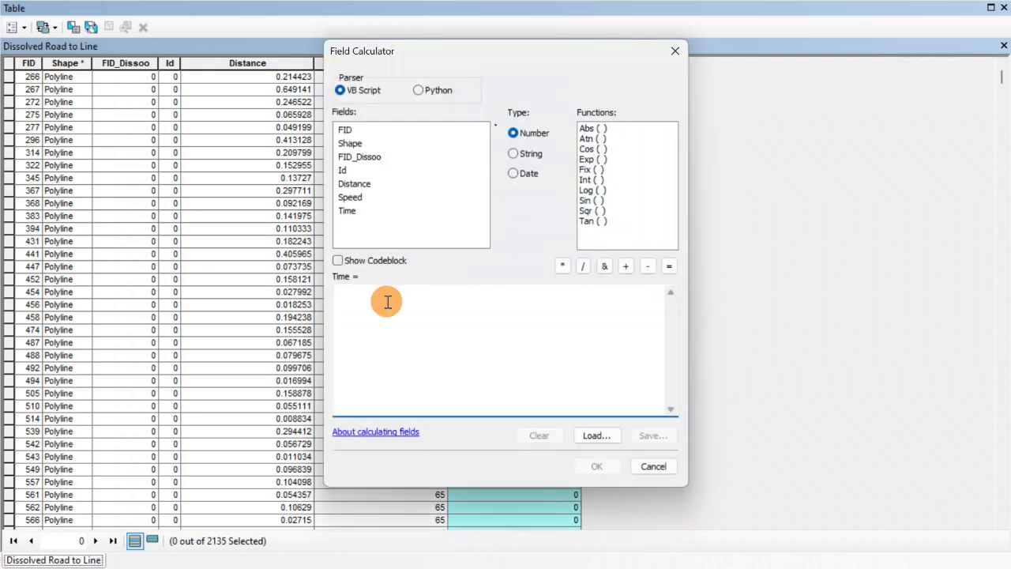
double_click(356, 184)
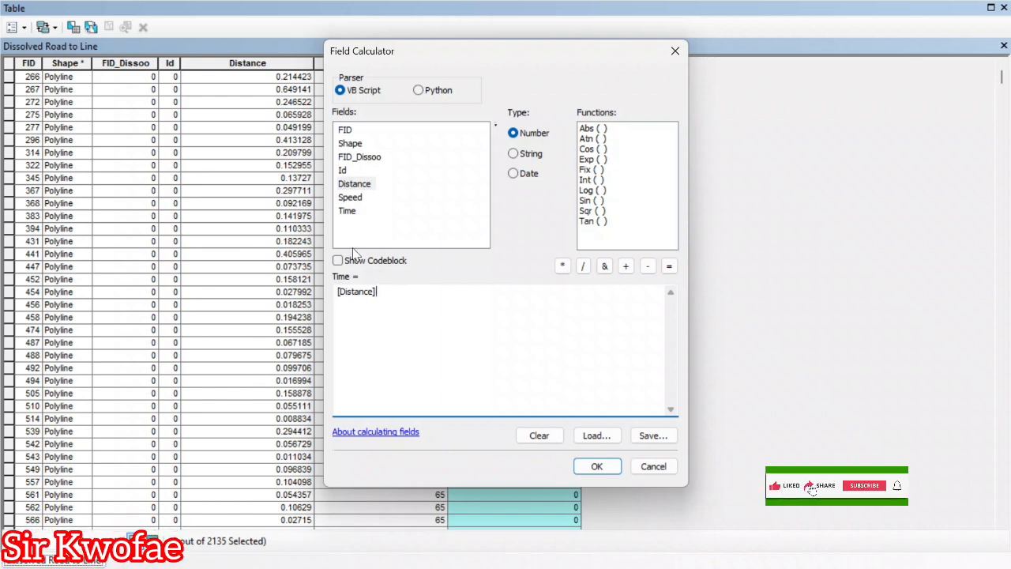
left_click(583, 266)
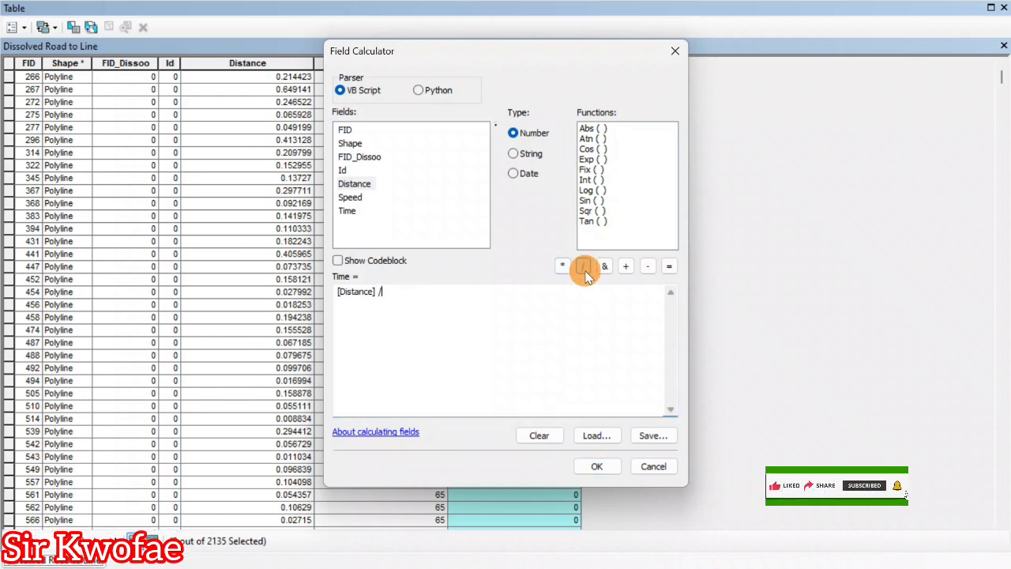
left_click(353, 198)
double_click(352, 198)
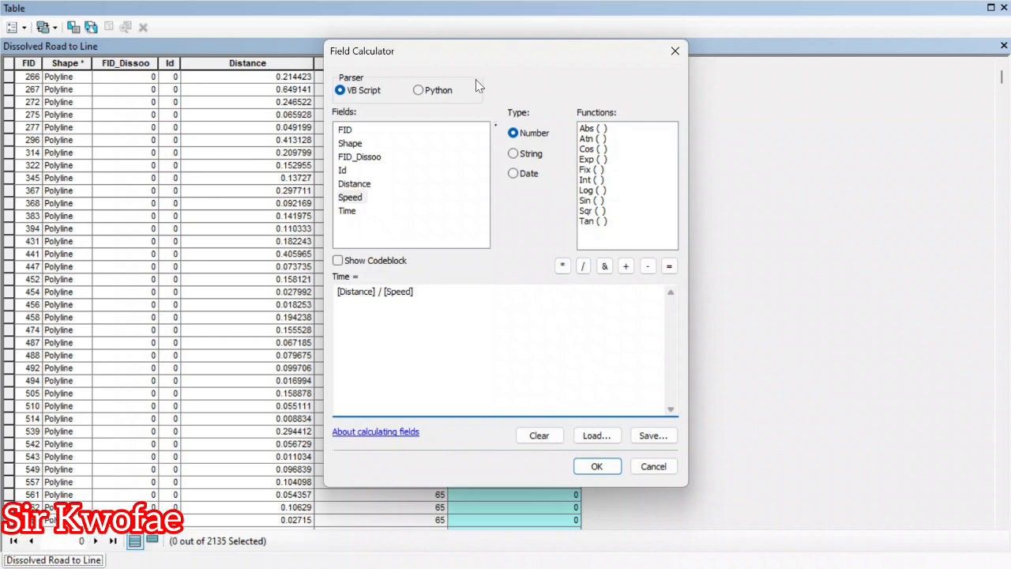
left_click_drag(506, 51, 763, 47)
left_click(807, 256)
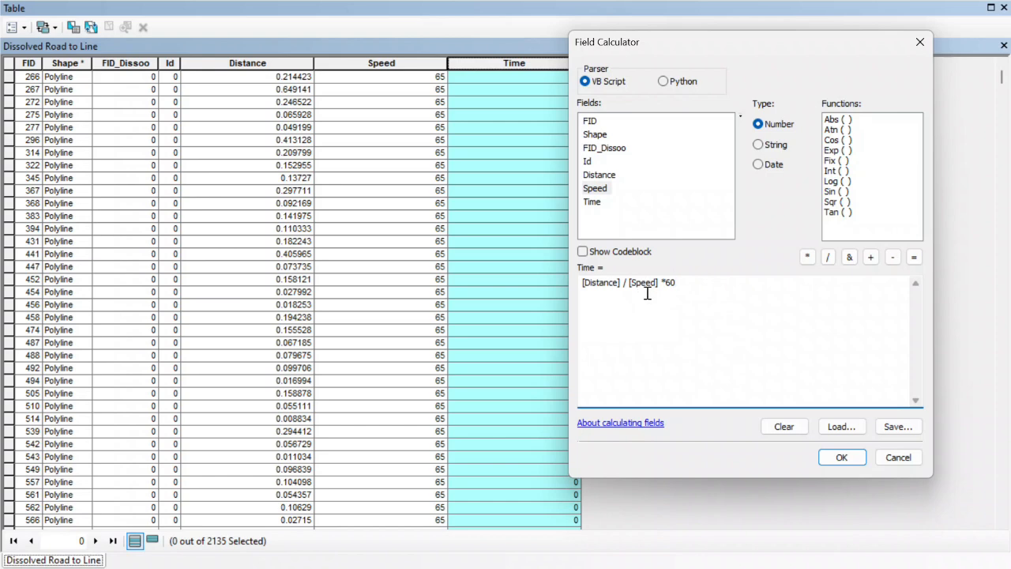
left_click(841, 458)
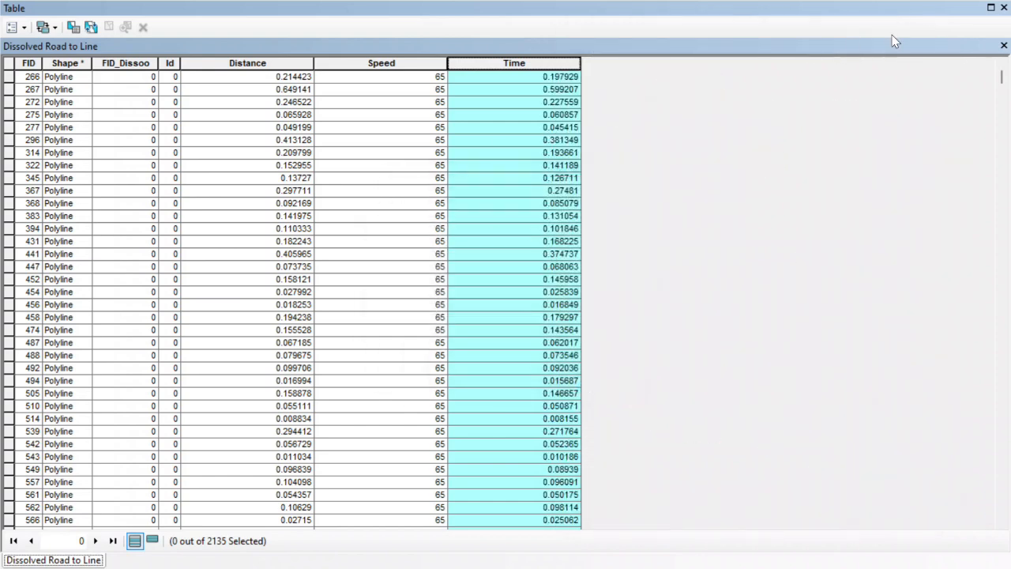
- Shrink the attribute table window so the map shows, and sort the records by Time in descending order
left_click(990, 7)
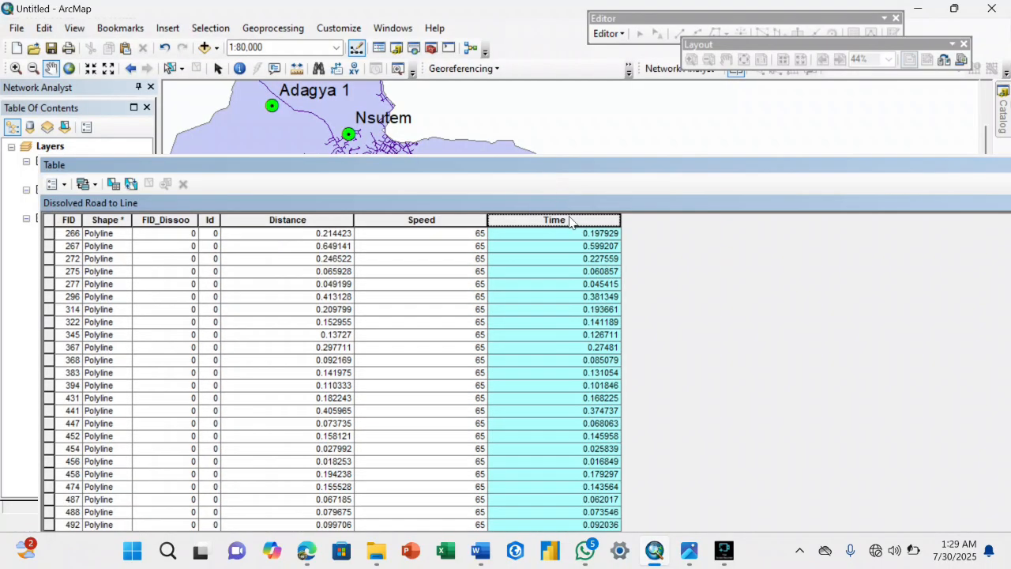
right_click(577, 226)
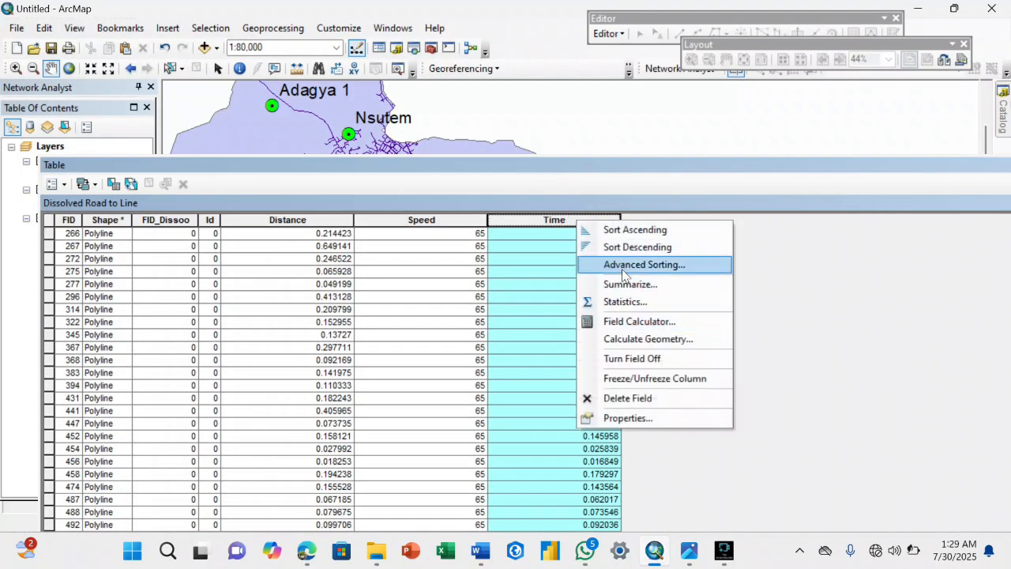
left_click(628, 247)
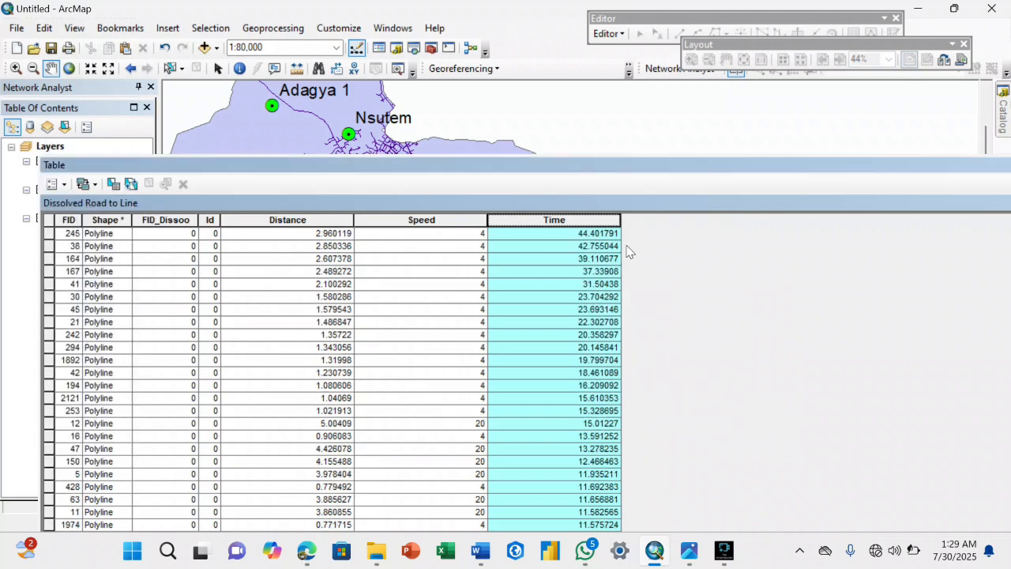
left_click(606, 236)
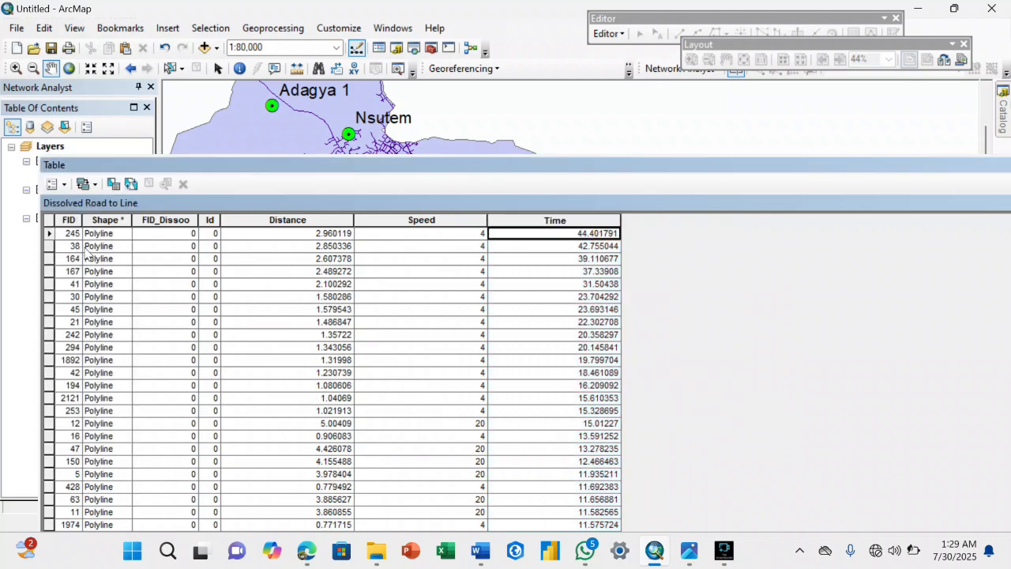
- Select the three records with the longest travel times one at a time and locate each road on the map
left_click(49, 235)
left_click_drag(514, 172, 520, 287)
left_click_drag(519, 197, 424, 106)
left_click_drag(469, 183, 495, 155)
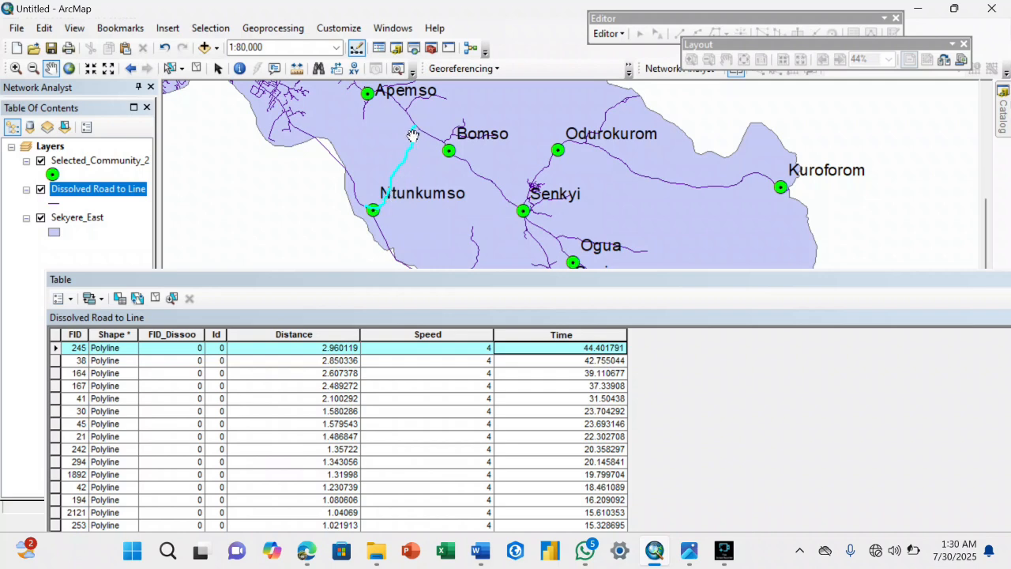
left_click(55, 361)
left_click(476, 167)
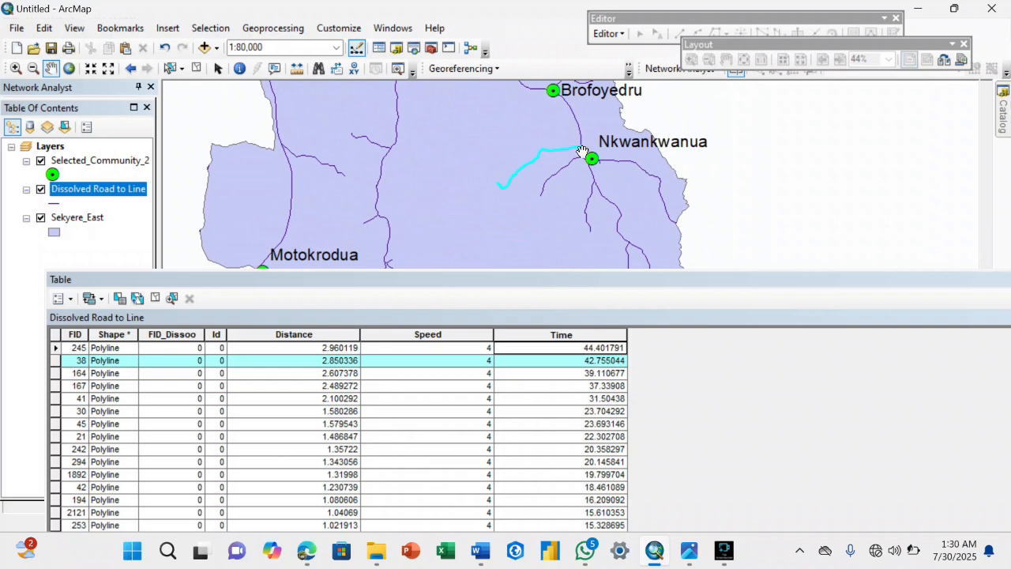
left_click(55, 372)
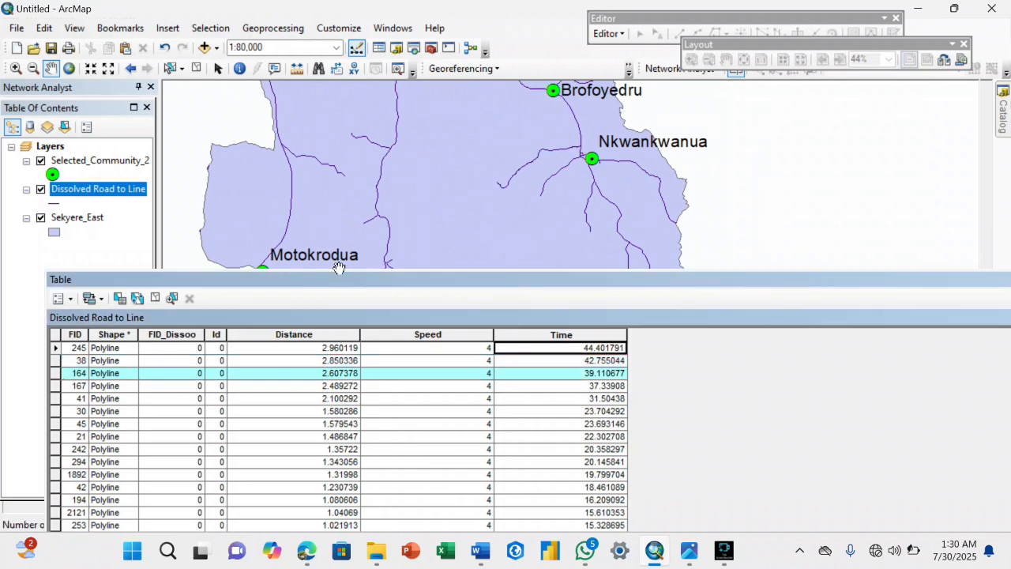
left_click_drag(405, 191, 550, 206)
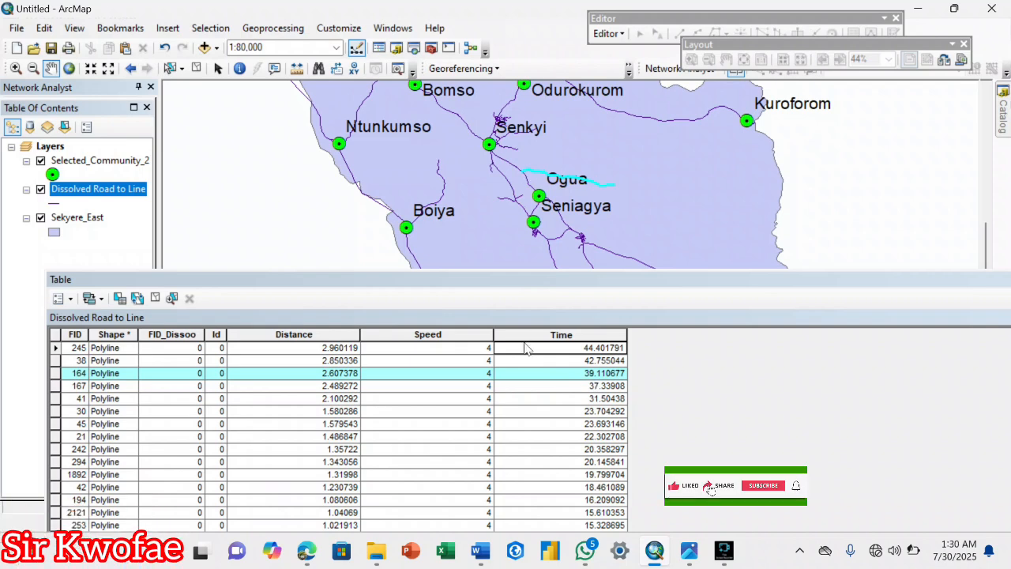
- Select the records with FID 161 and 241 further down the table and locate their roads on the map
scroll(484, 386, "down", 10)
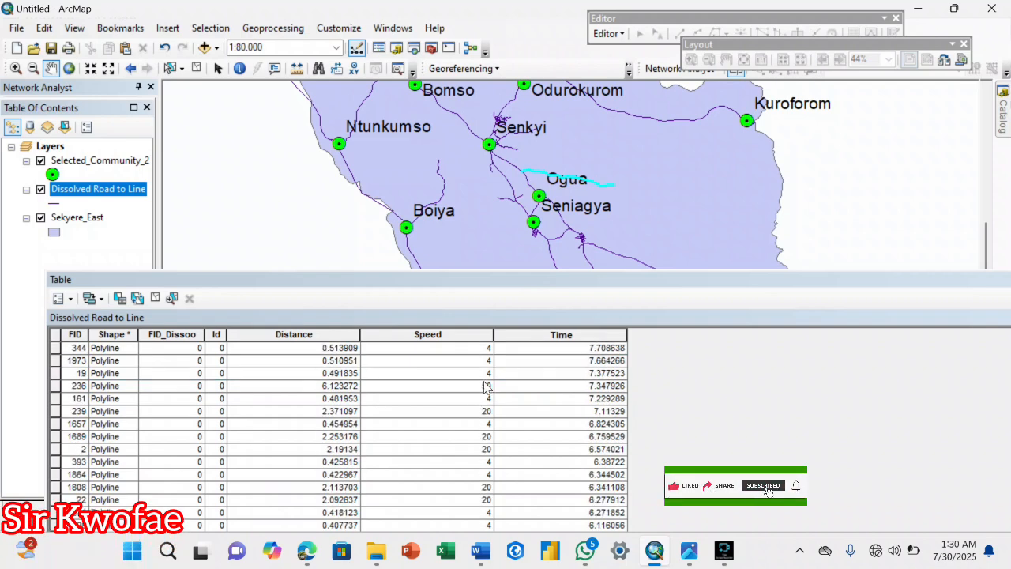
left_click(55, 398)
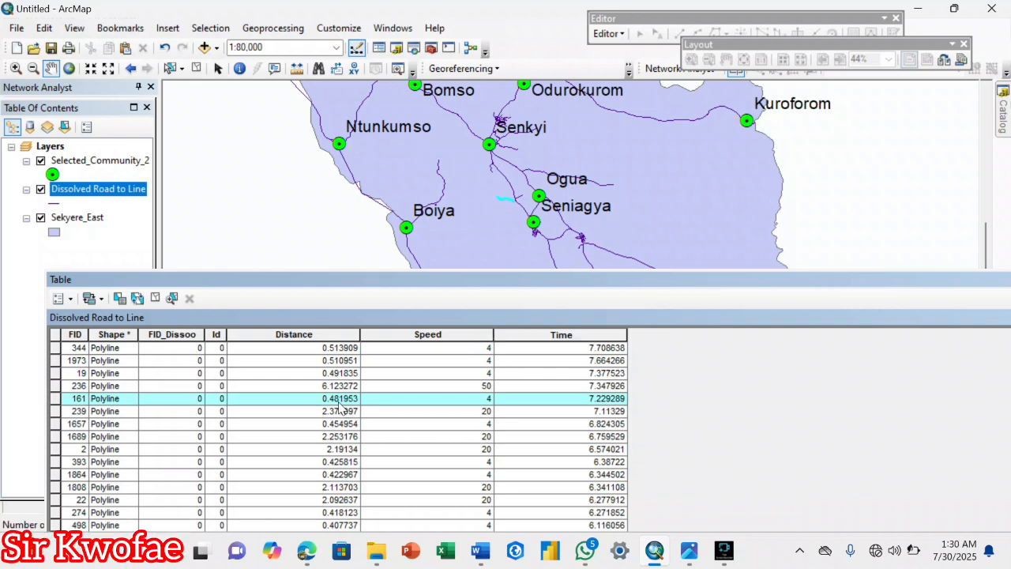
left_click_drag(531, 130, 559, 217)
scroll(355, 498, "down", 10)
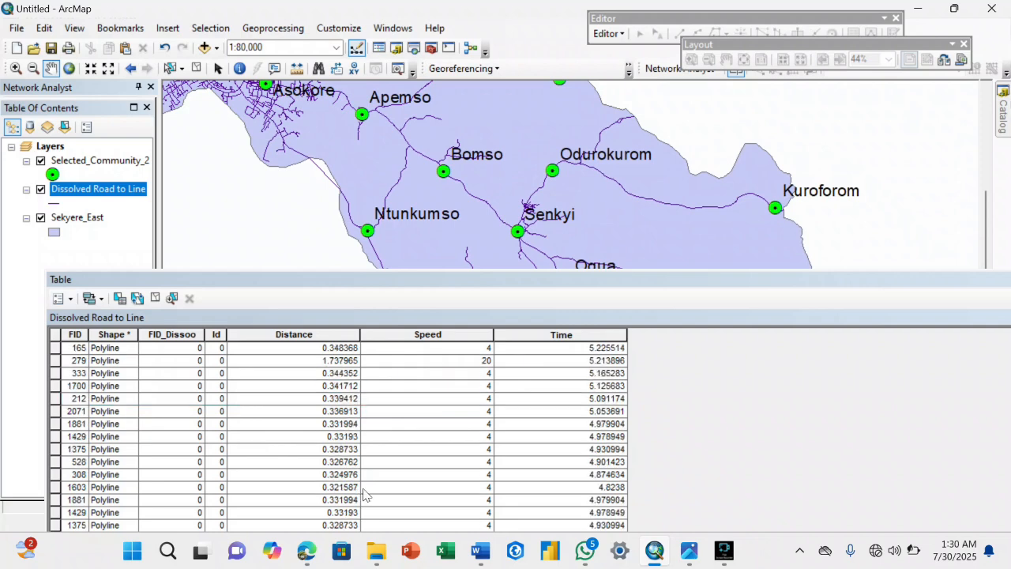
left_click(57, 436)
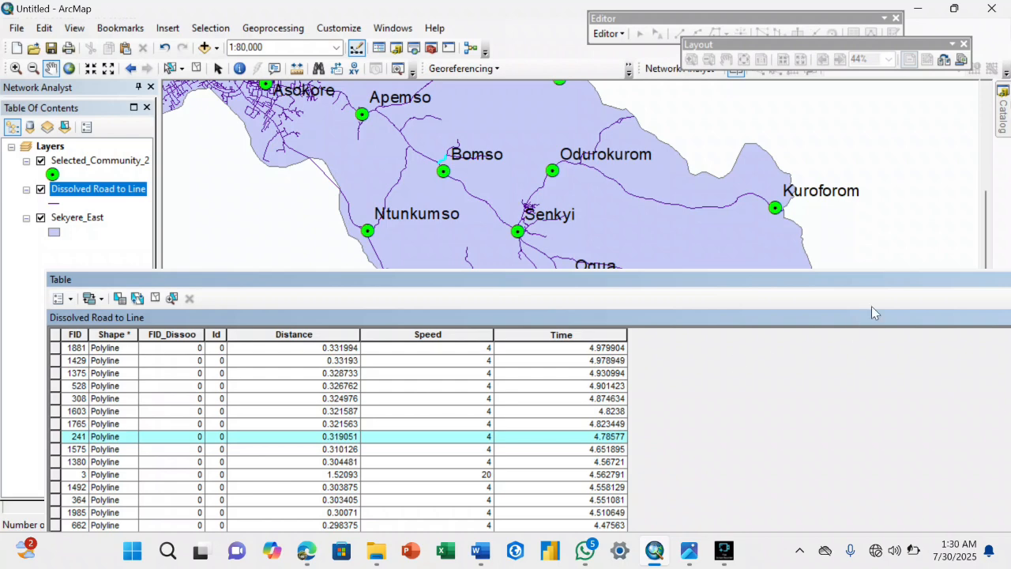
- Clear the selected road record and close the Dissolved Road to Line attribute table
left_click_drag(883, 277, 722, 241)
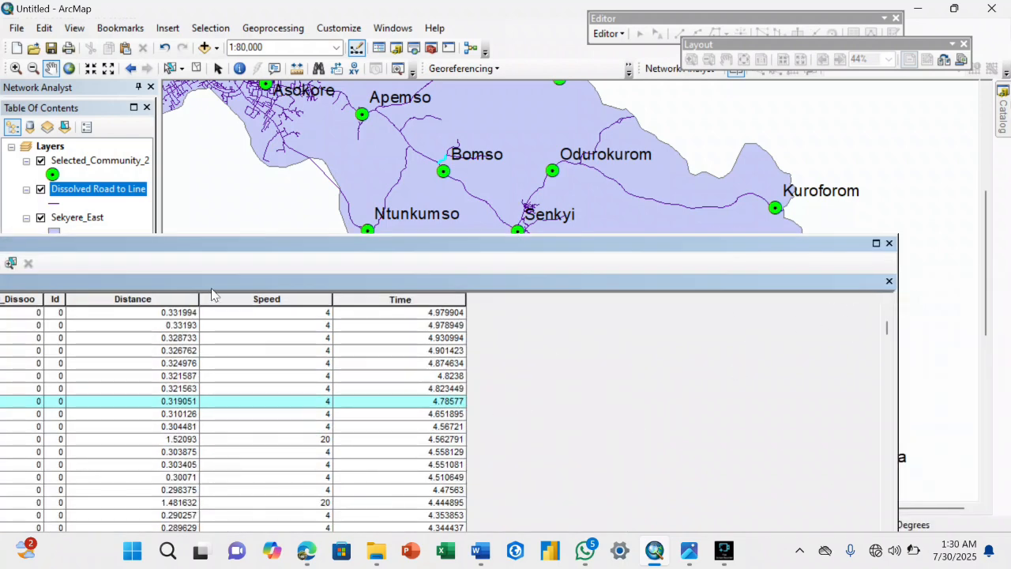
double_click(268, 244)
left_click(170, 299)
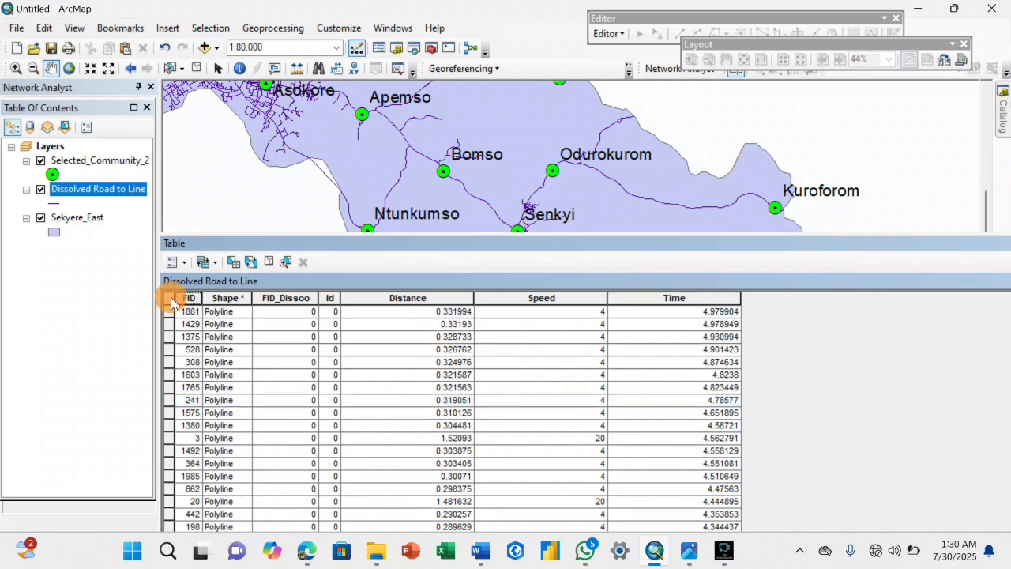
left_click_drag(950, 248, 681, 243)
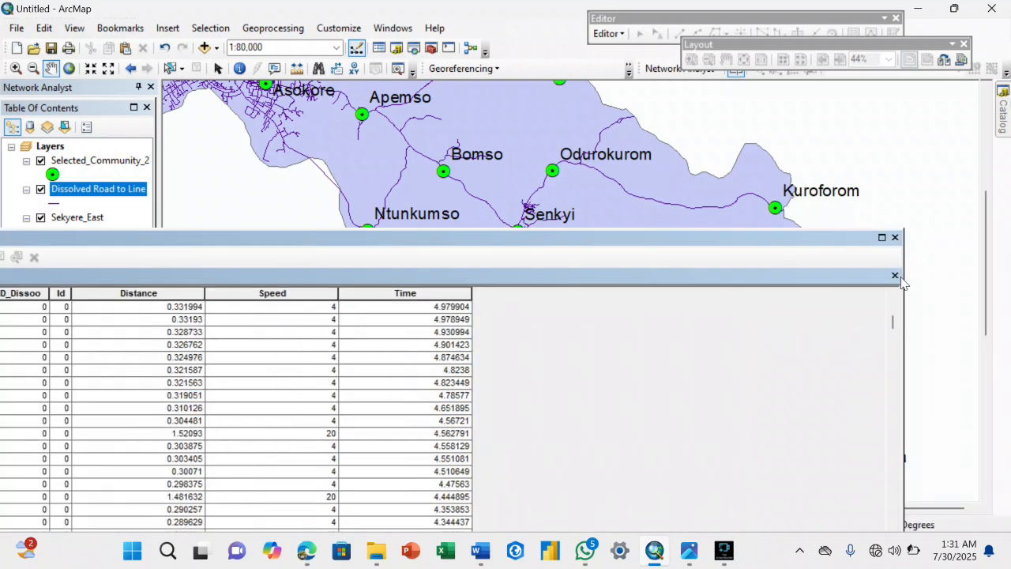
left_click(896, 276)
left_click_drag(581, 259, 586, 378)
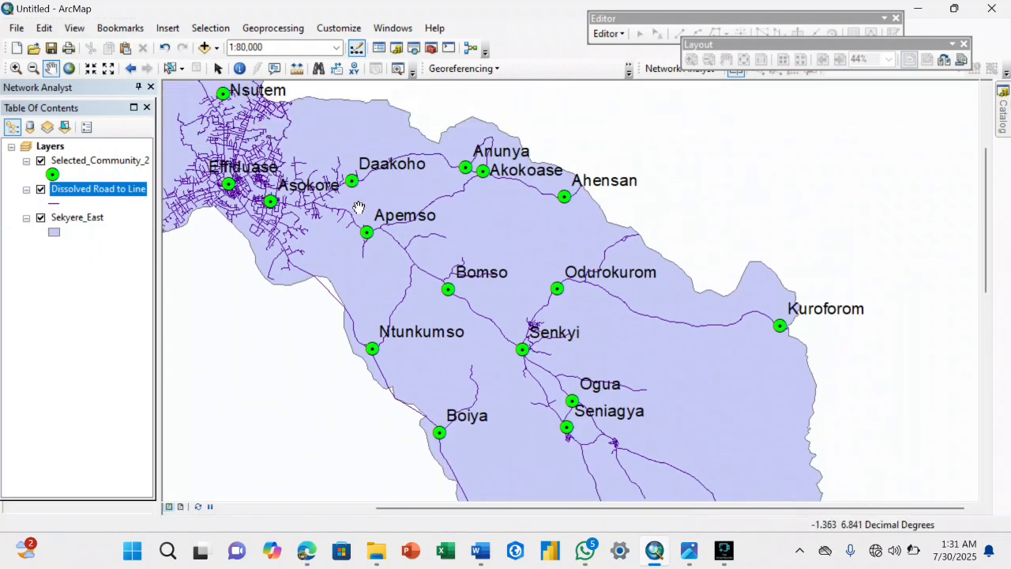
- Open the Catalog and collapse the Files and planet subfolders inside the Sekyere East folder
left_click_drag(304, 169, 344, 178)
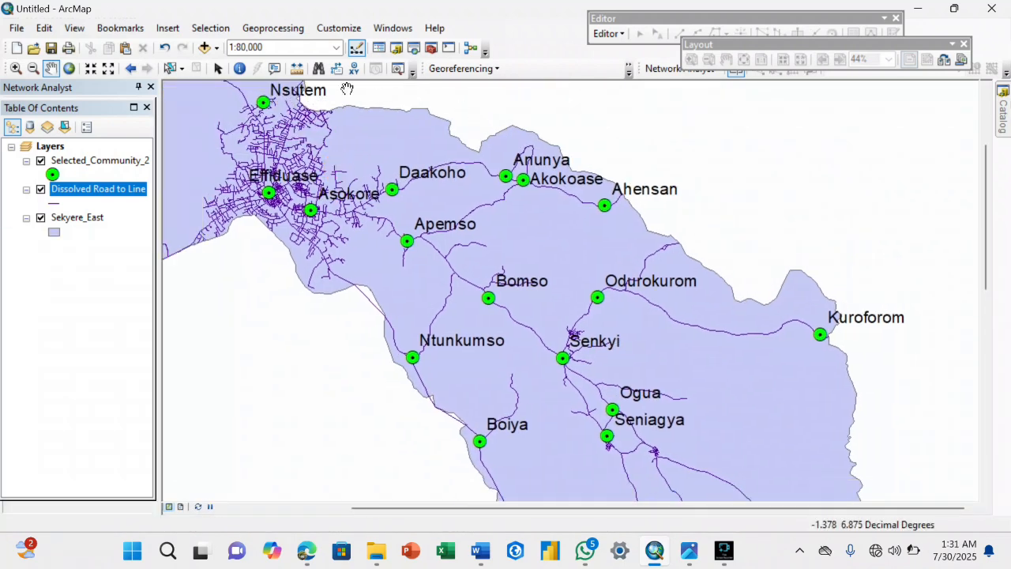
left_click(395, 48)
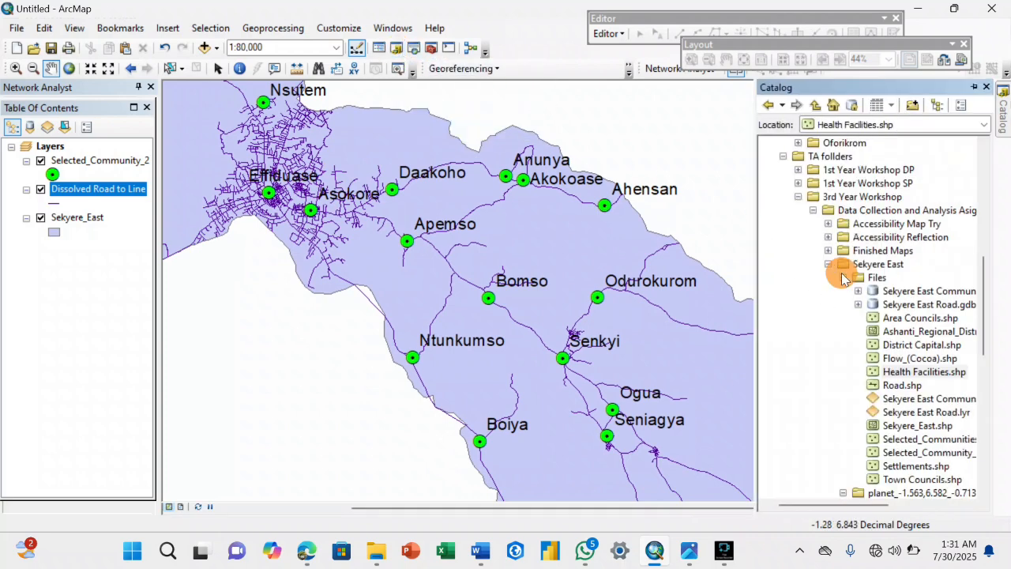
left_click(843, 278)
scroll(869, 270, "down", 3)
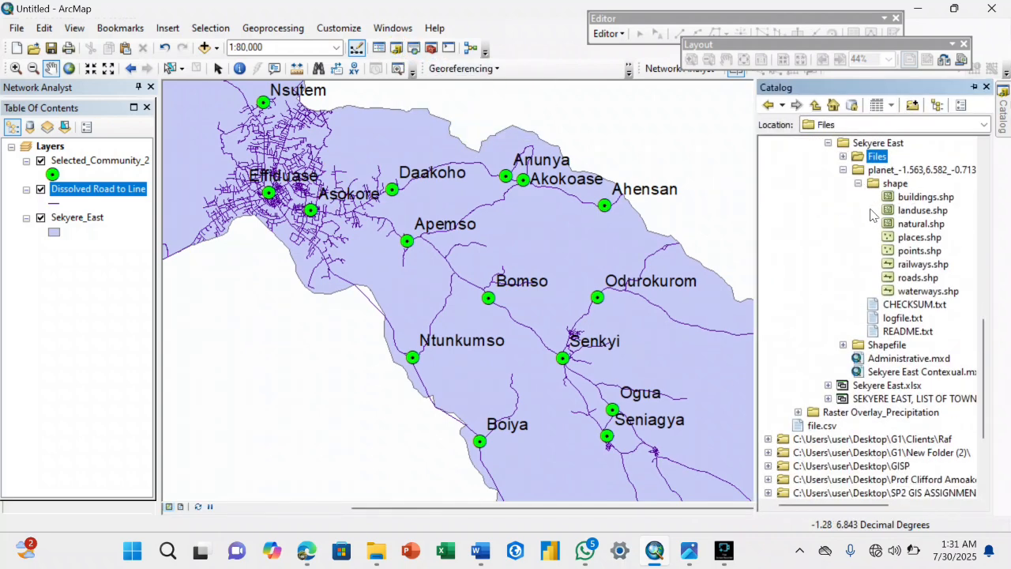
scroll(871, 214, "down", 3)
scroll(866, 230, "up", 6)
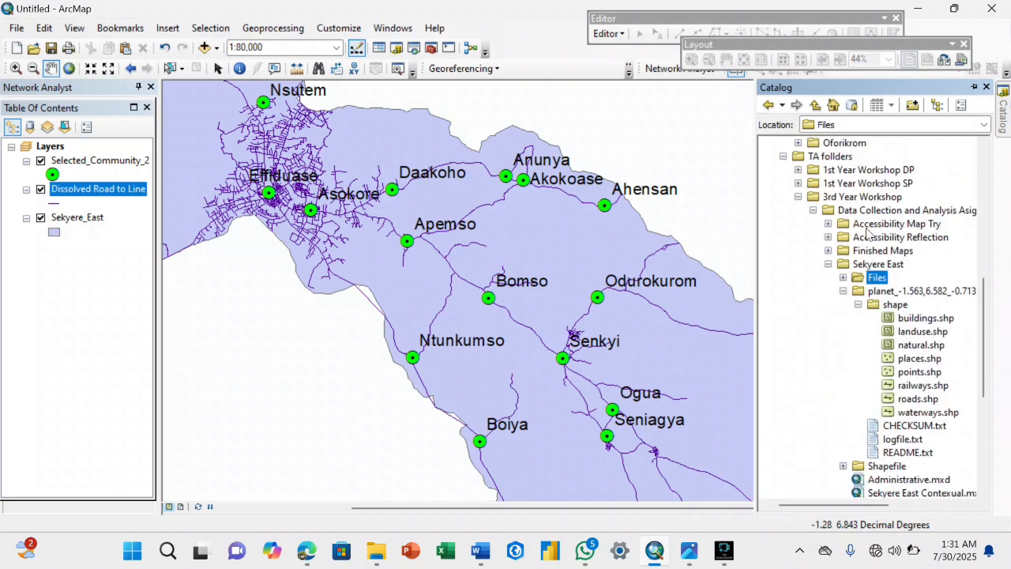
left_click(843, 291)
scroll(843, 294, "down", 2)
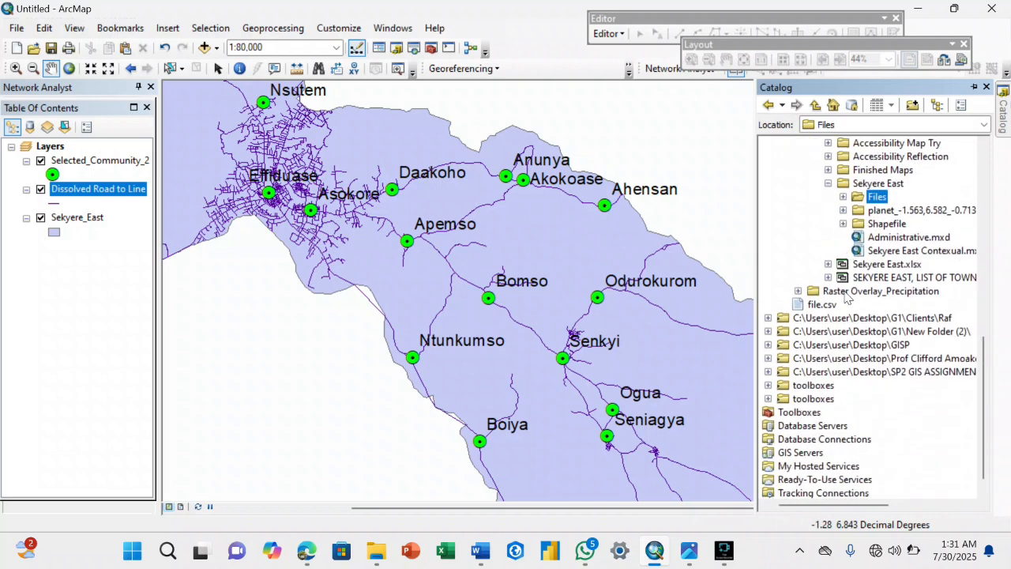
- Collapse the Data Collection and Analysis Assignment folder under 3rd Year Workshop in the Catalog
scroll(845, 288, "up", 4)
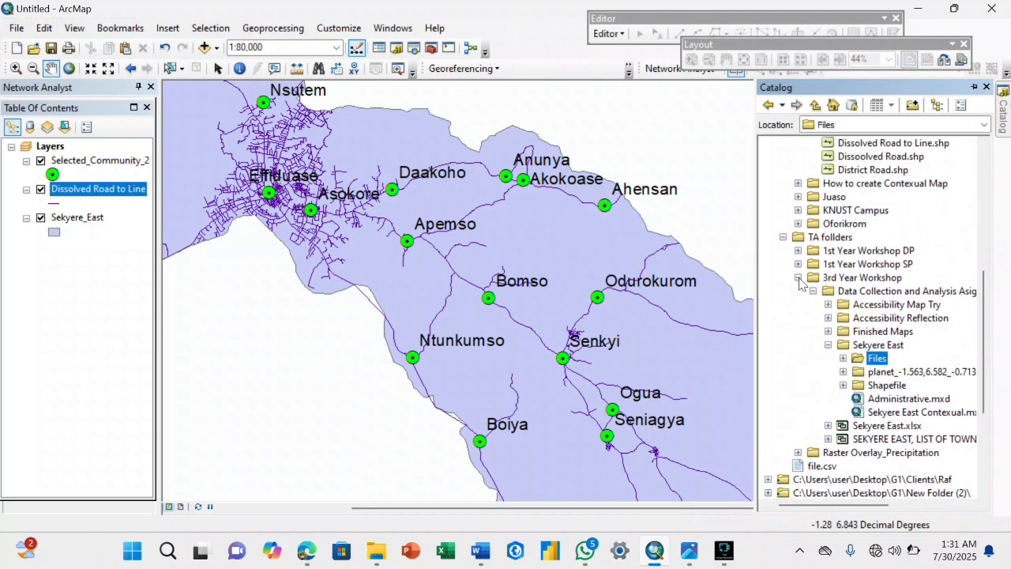
left_click(828, 317)
left_click(827, 317)
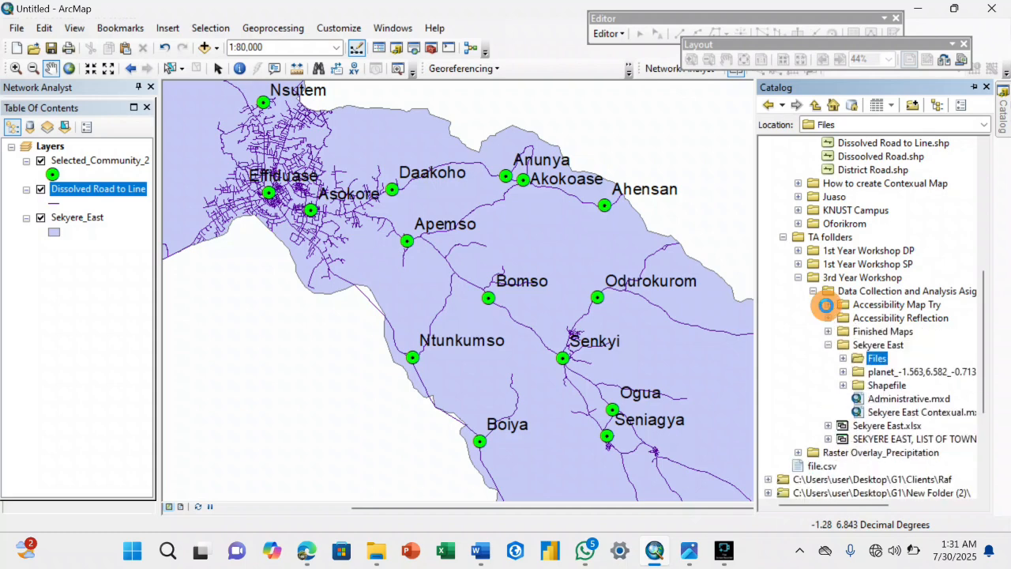
left_click(813, 290)
scroll(813, 286, "up", 2)
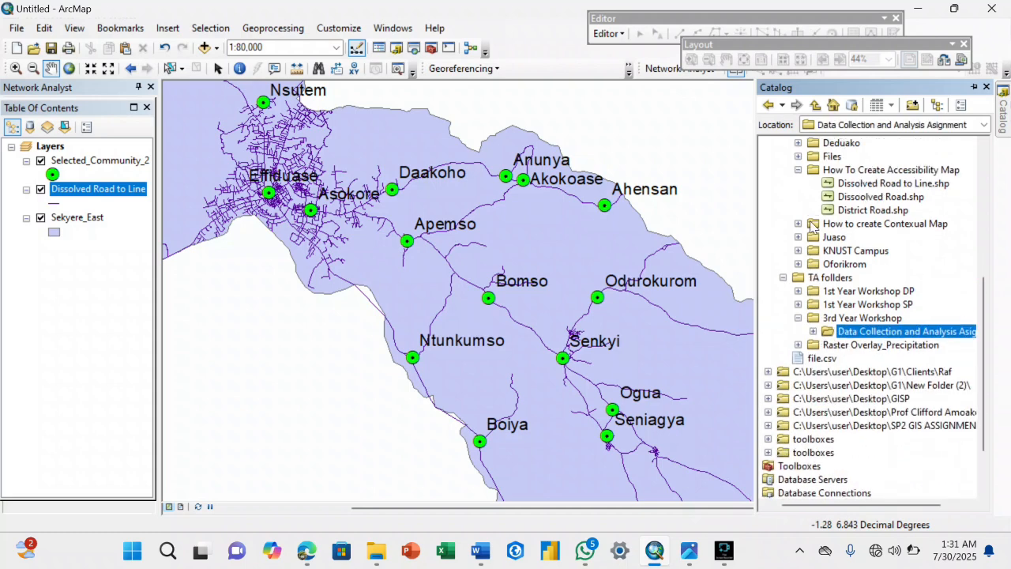
- Start a new network dataset from Dissolved Road to Line.shp in the How To Create Accessibility Map folder, keeping the name Dissolved_Road_to_Line_ND
left_click(850, 228)
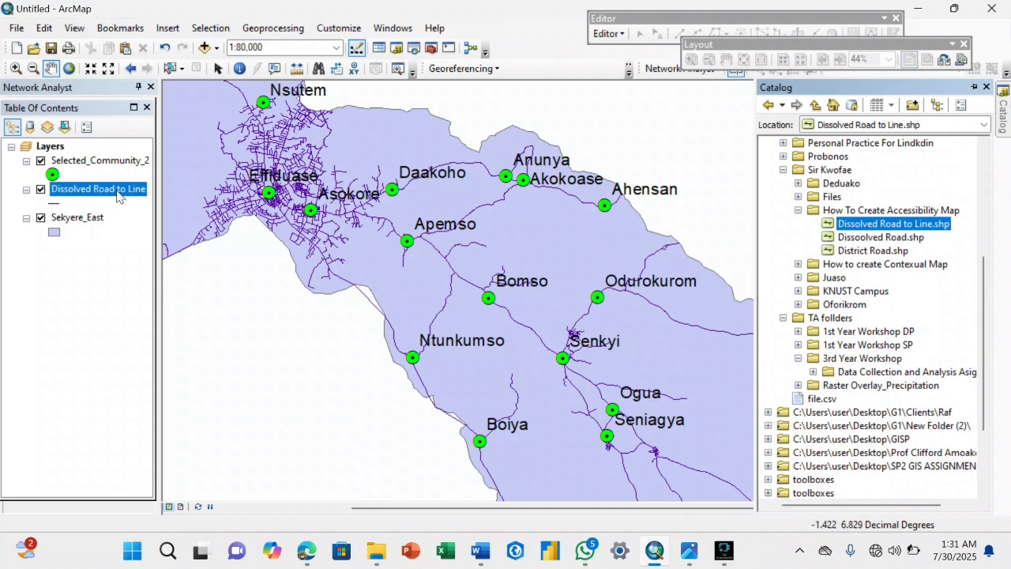
left_click(863, 238)
left_click(866, 252)
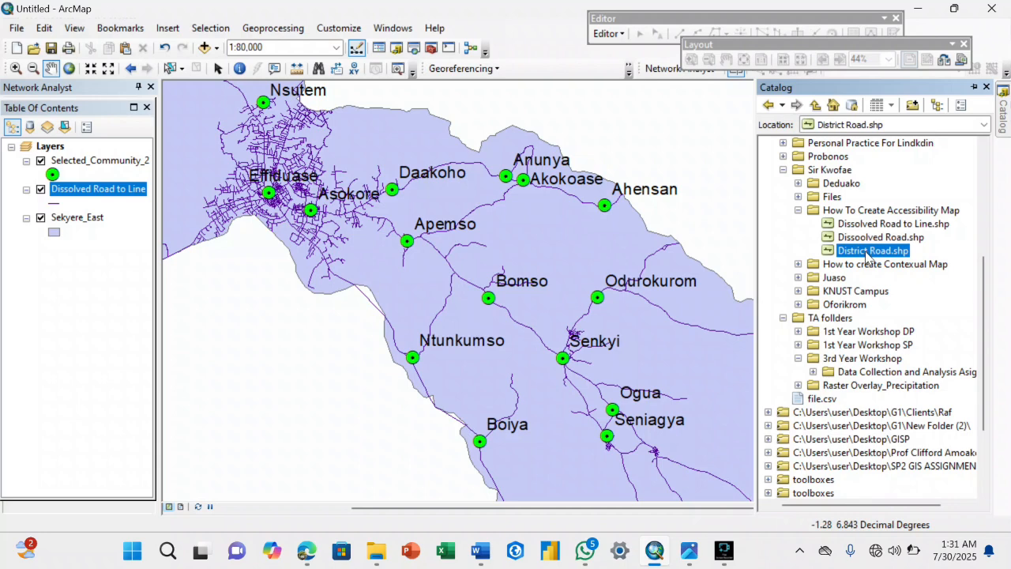
left_click(864, 237)
left_click(864, 225)
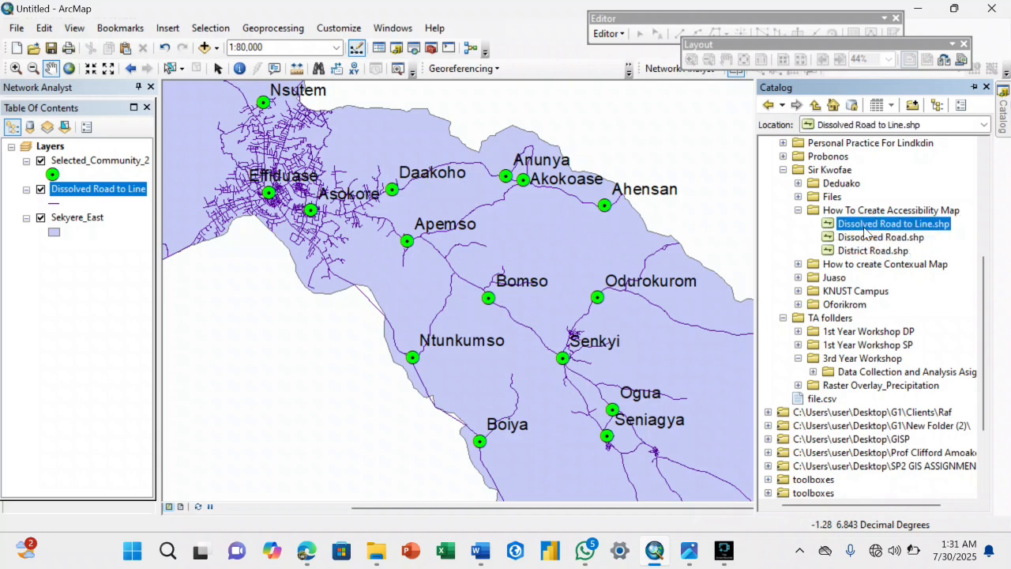
left_click(877, 224)
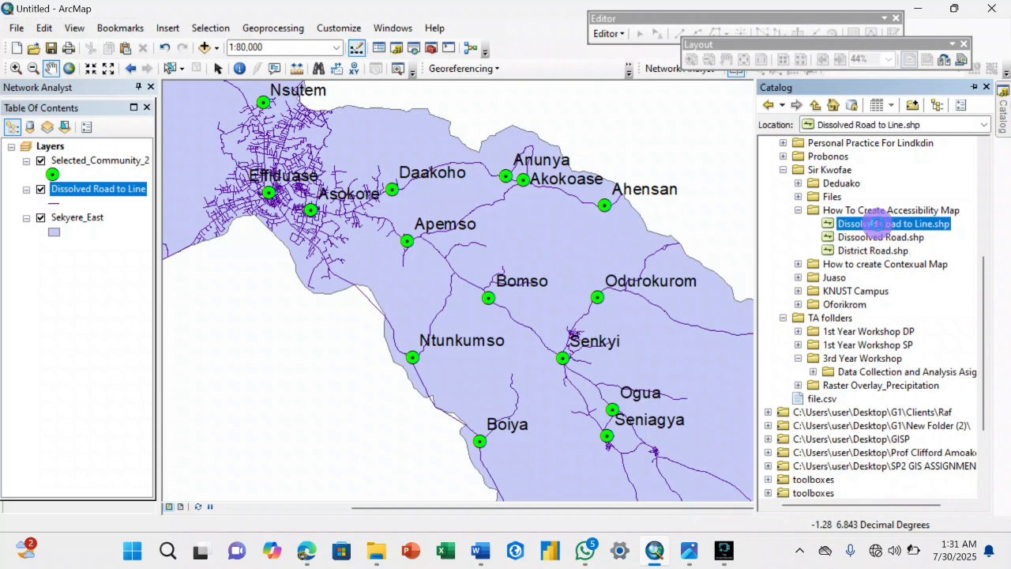
right_click(875, 224)
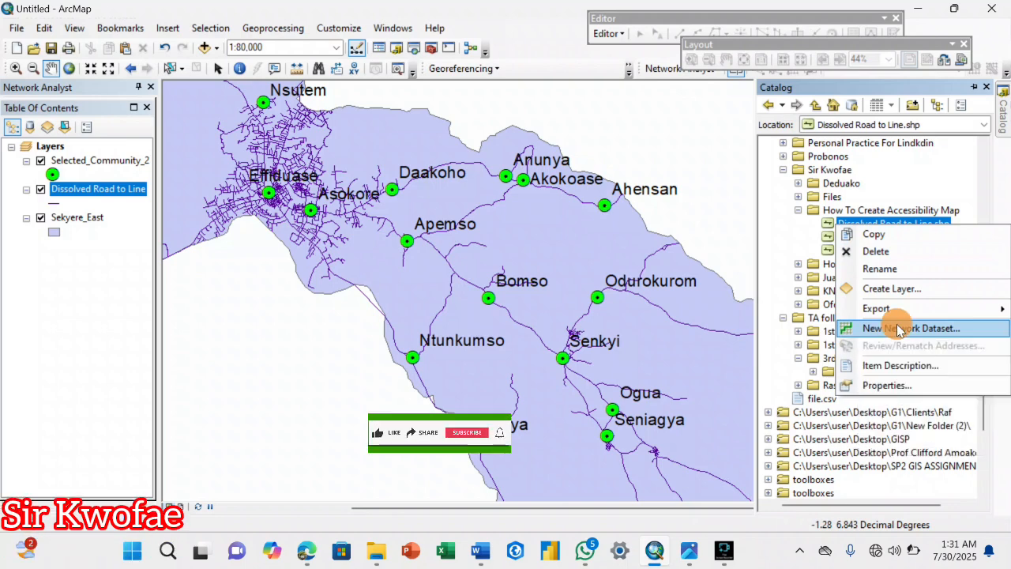
left_click(898, 328)
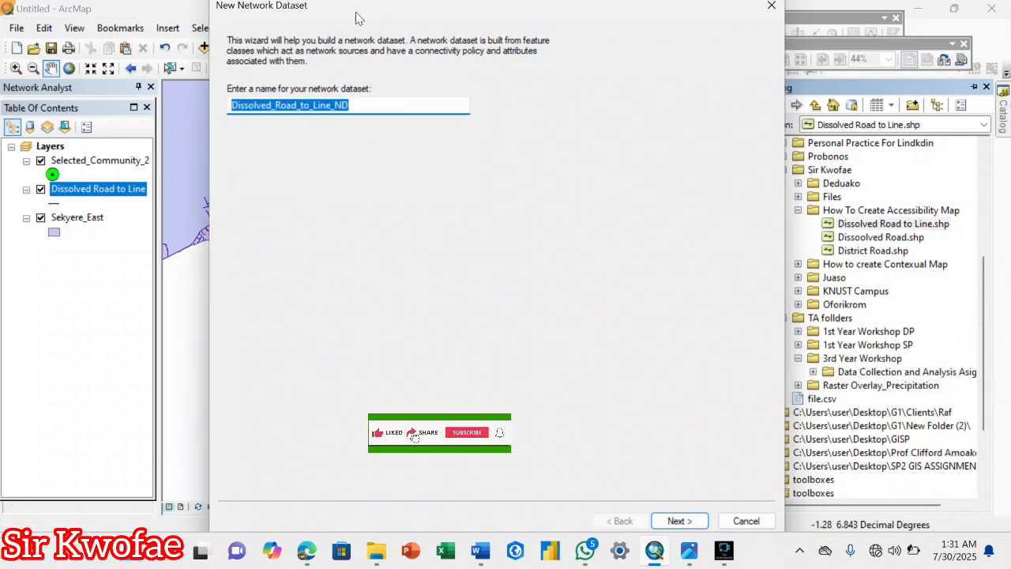
left_click(646, 525)
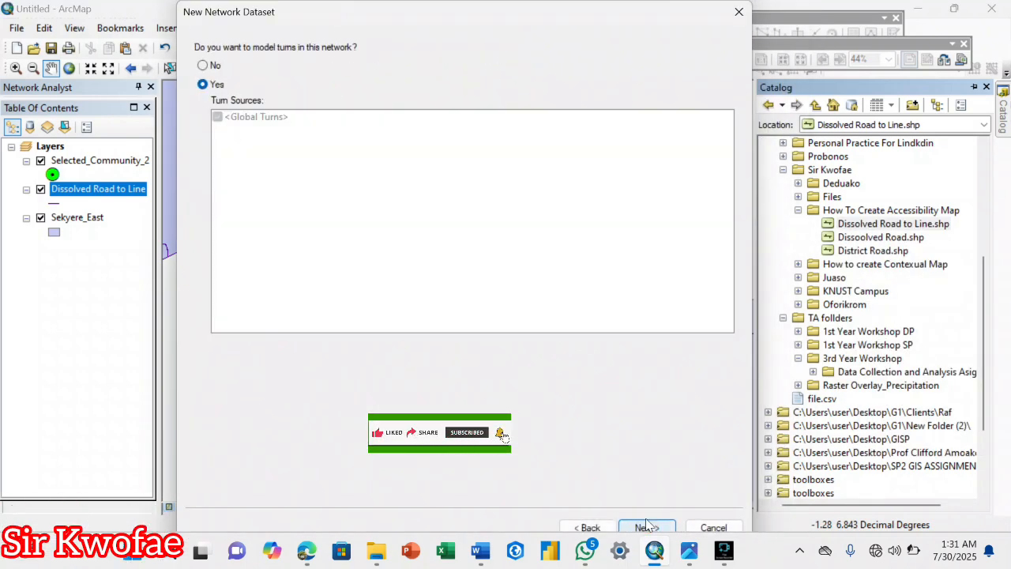
- Set the network dataset to model turns, with default connectivity and no elevation model
left_click(203, 65)
left_click(204, 84)
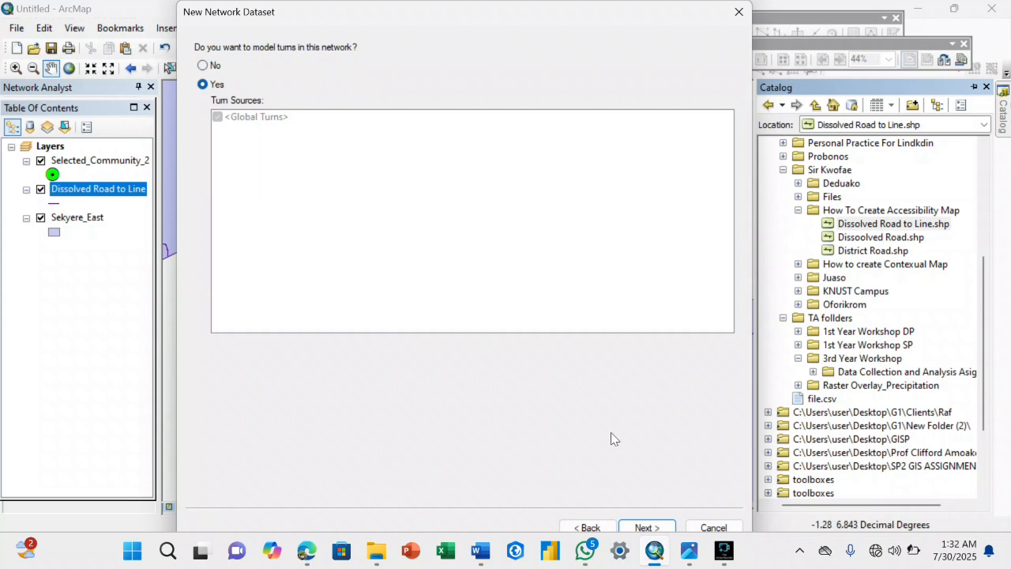
left_click(646, 527)
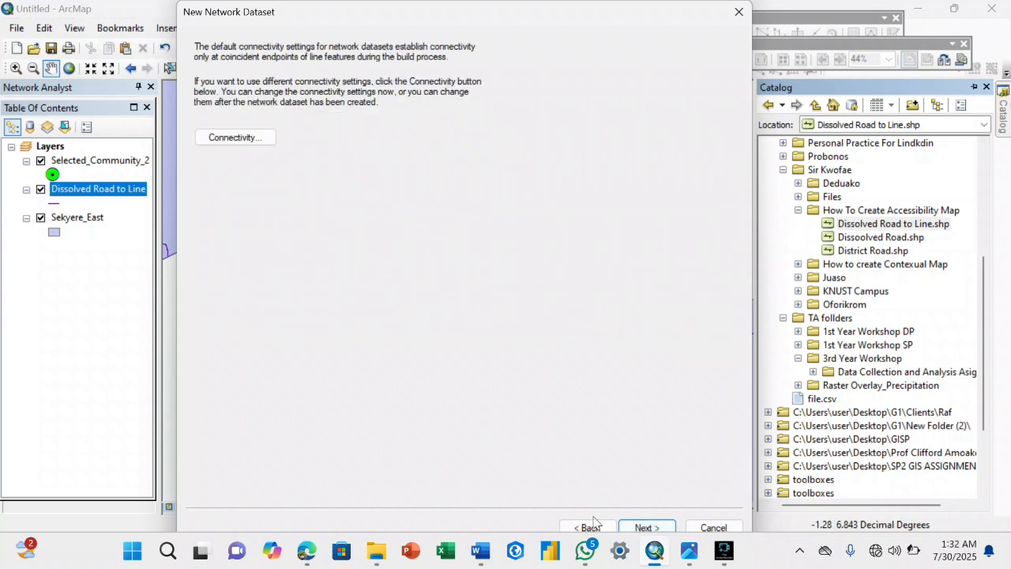
left_click(644, 527)
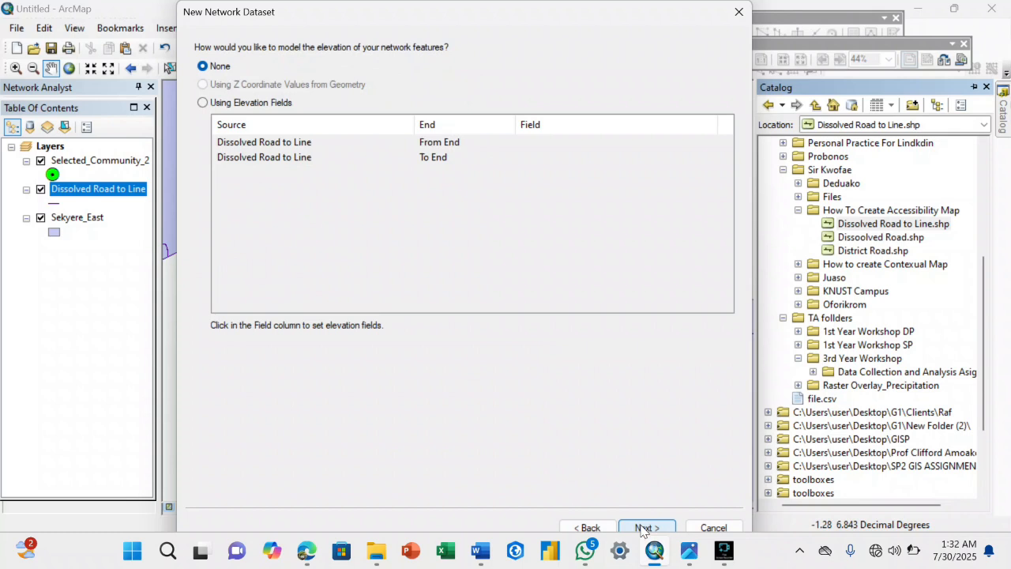
left_click(644, 527)
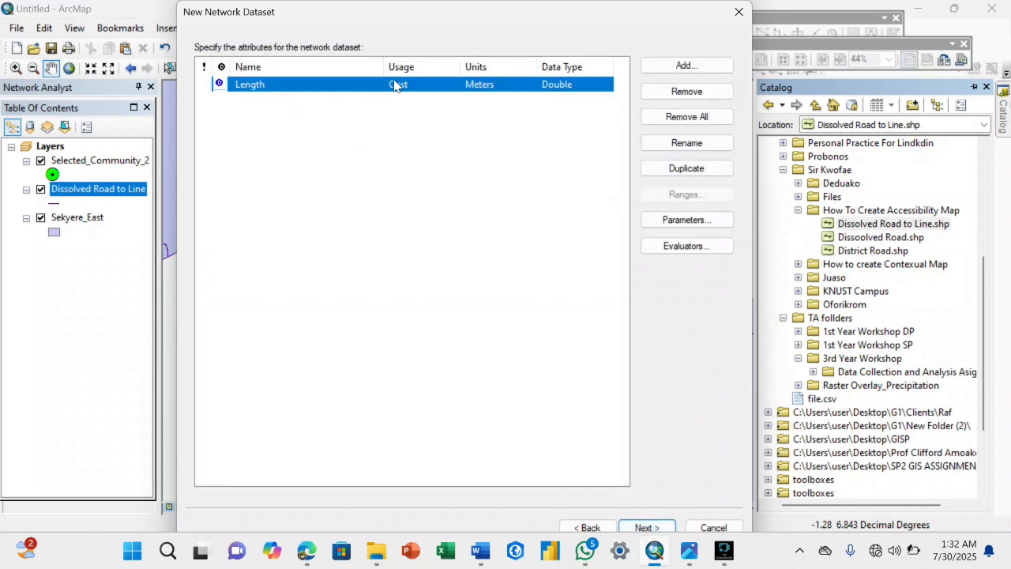
- Add a network attribute named Time with usage type Cost, units Minutes and data type Double
left_click(670, 66)
type("R")
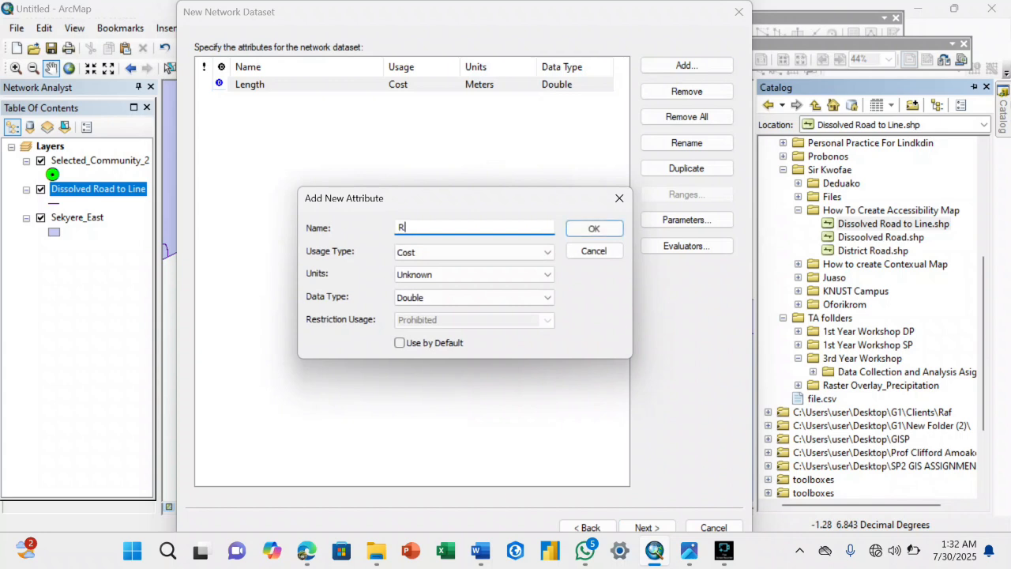
key("BackSpace")
type("Time")
left_click(466, 274)
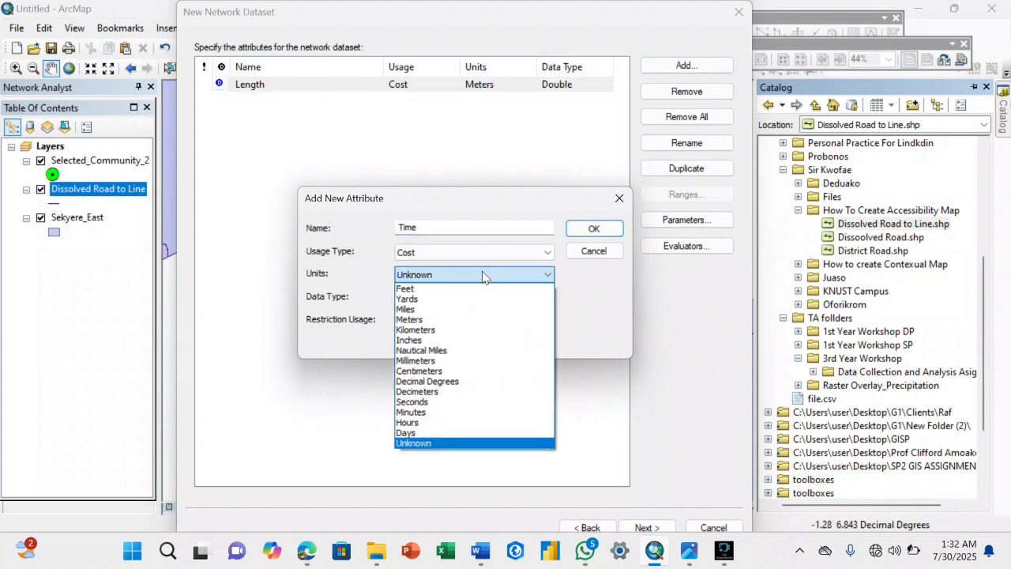
left_click(430, 412)
left_click(592, 231)
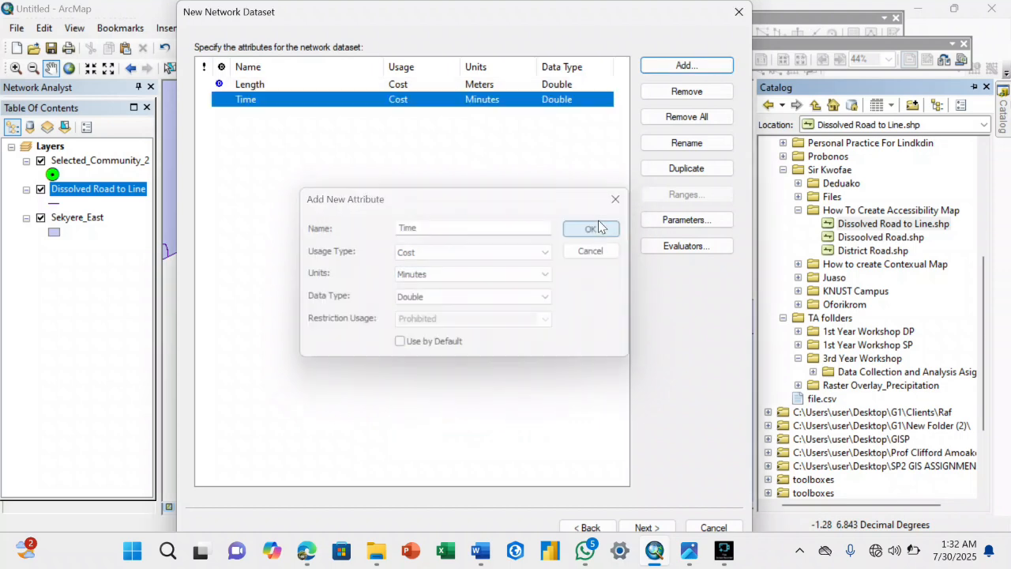
- Create and build the network dataset without a travel mode, and add its participating feature classes to the map
left_click(645, 525)
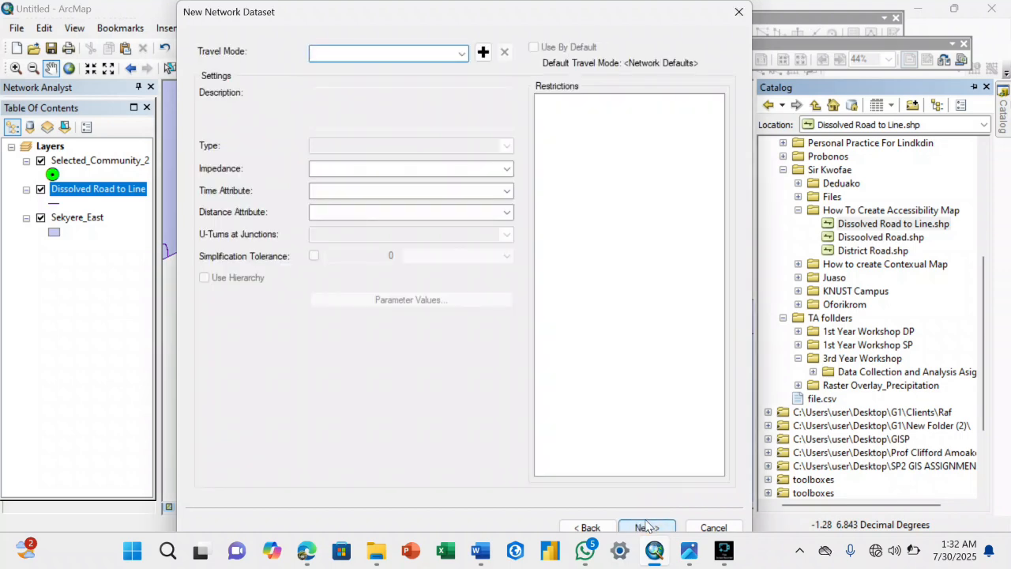
left_click(644, 524)
left_click(646, 525)
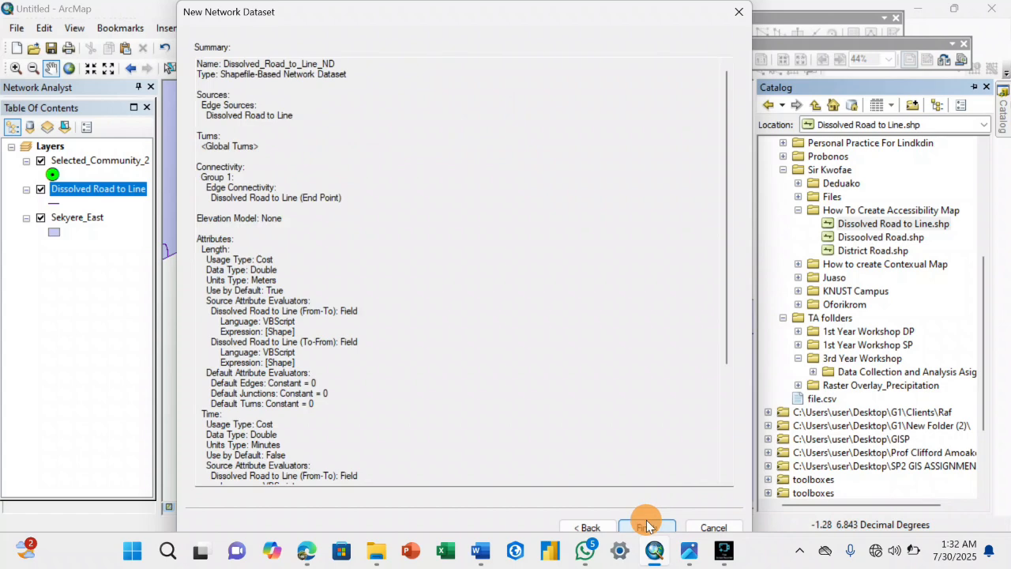
left_click(645, 525)
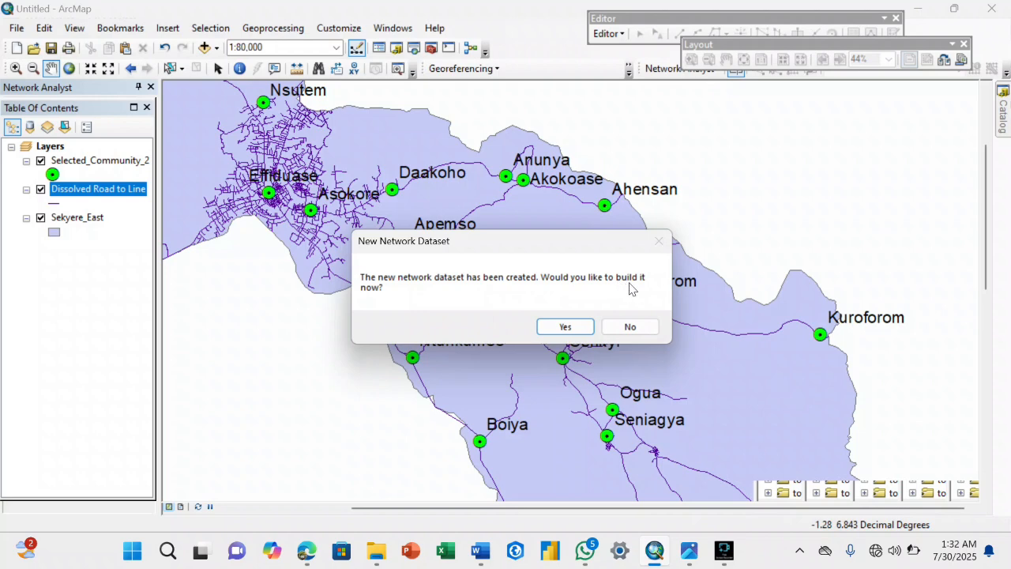
left_click(569, 327)
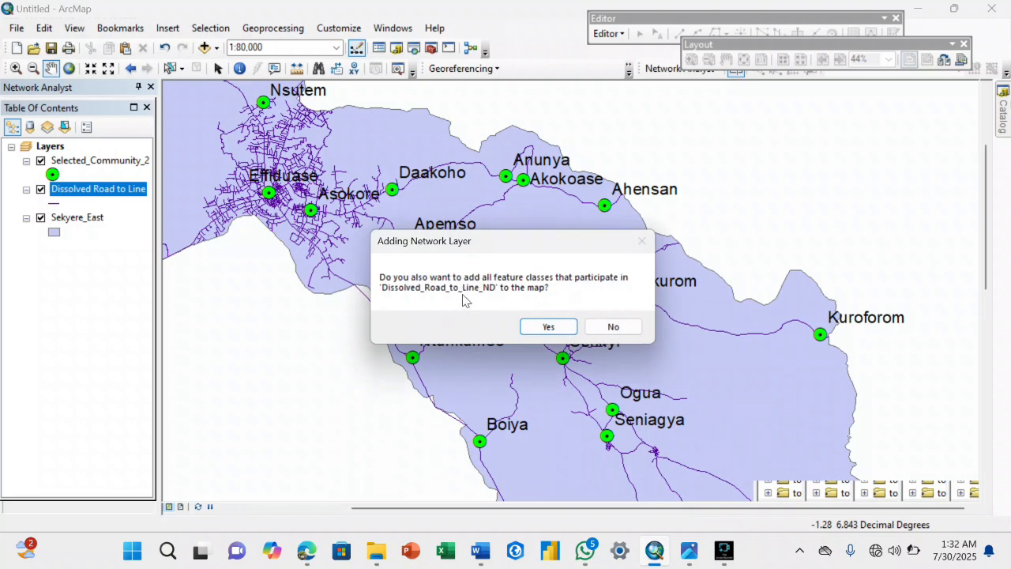
left_click(548, 326)
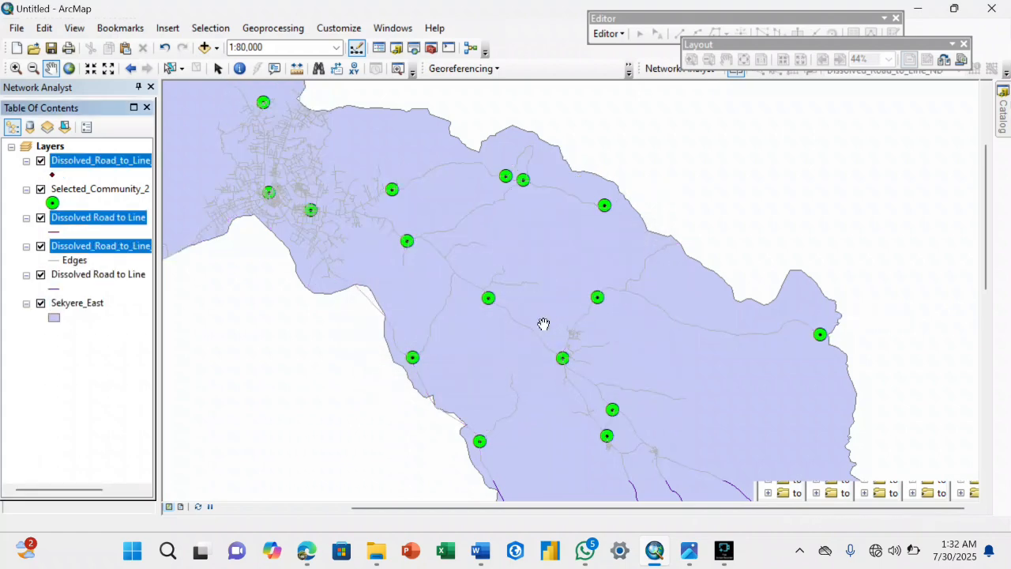
- Examine the network's junctions and edges around the communities across the district map
left_click_drag(427, 257, 542, 282)
left_click_drag(435, 221, 458, 253)
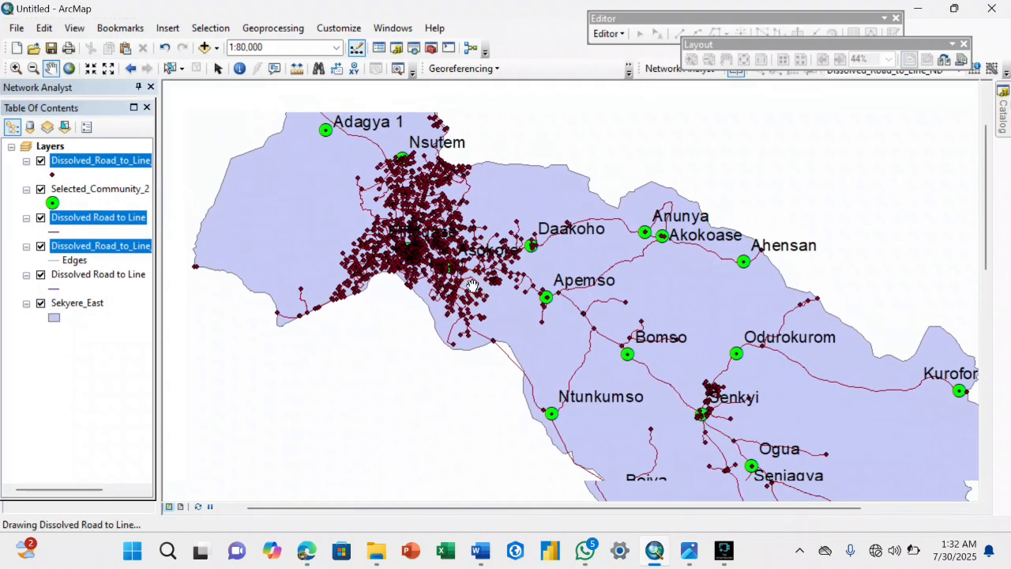
left_click_drag(517, 297, 433, 203)
left_click_drag(622, 298, 597, 279)
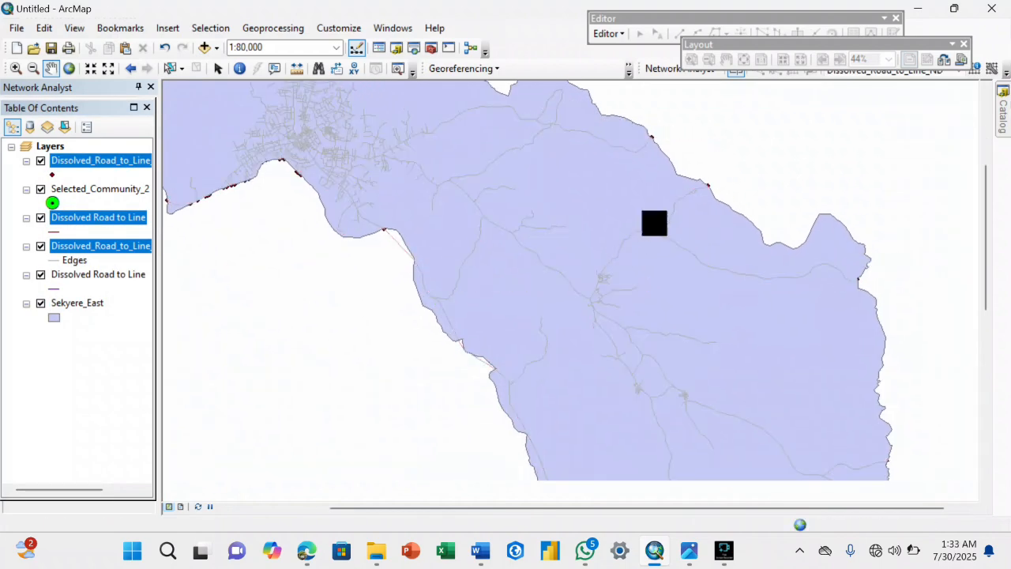
left_click_drag(627, 381, 539, 266)
left_click_drag(582, 309, 680, 384)
left_click_drag(570, 277, 623, 352)
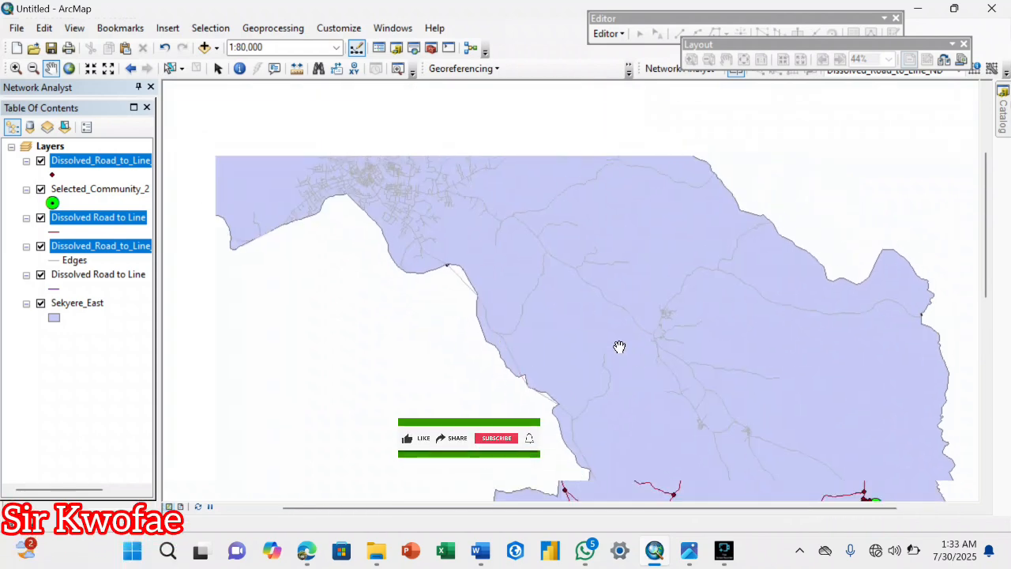
left_click_drag(481, 223, 544, 315)
left_click(116, 291)
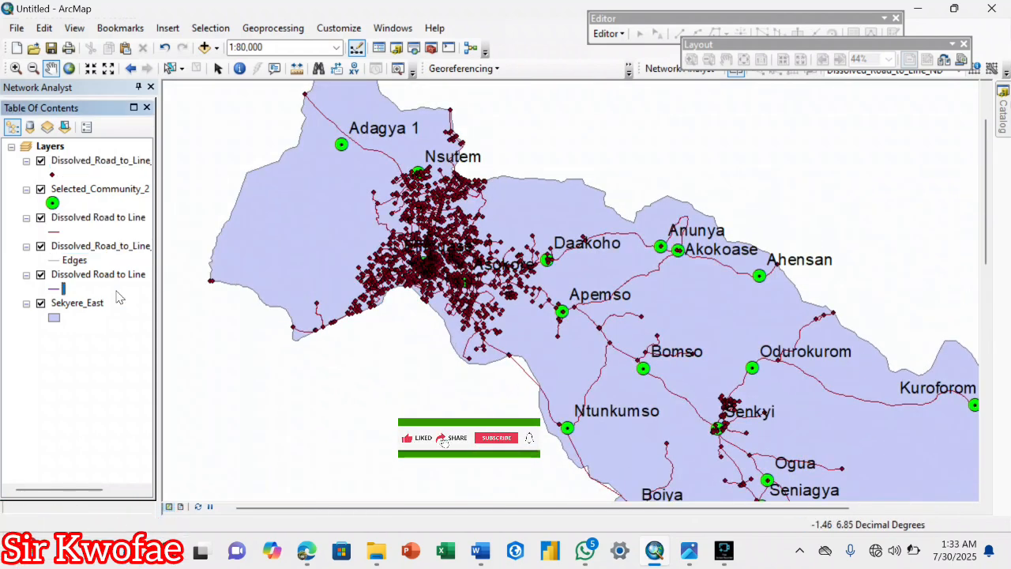
- Close the floating Layout toolbar and check in the list of toolbars that Network Analyst is enabled
left_click(963, 44)
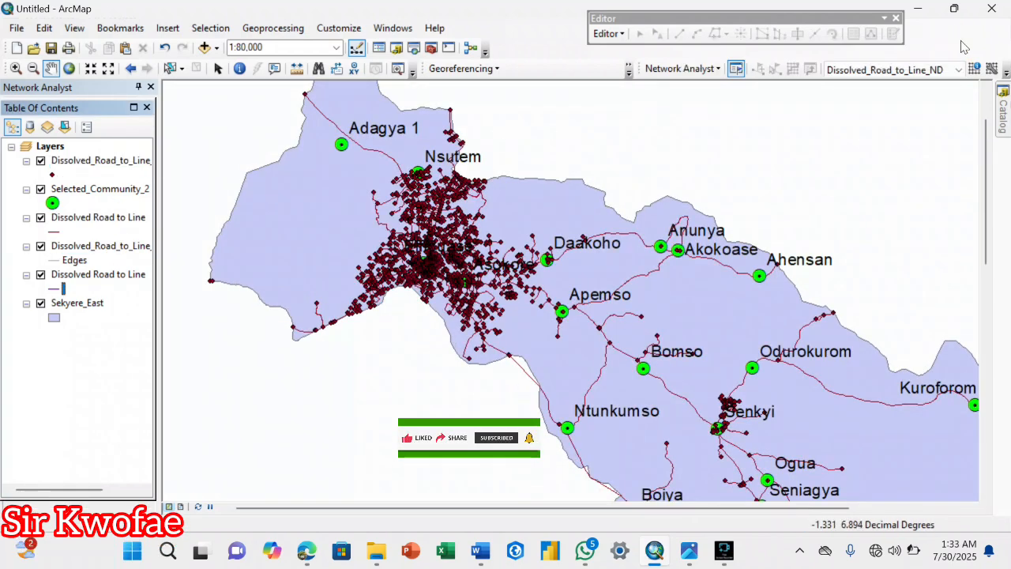
right_click(525, 29)
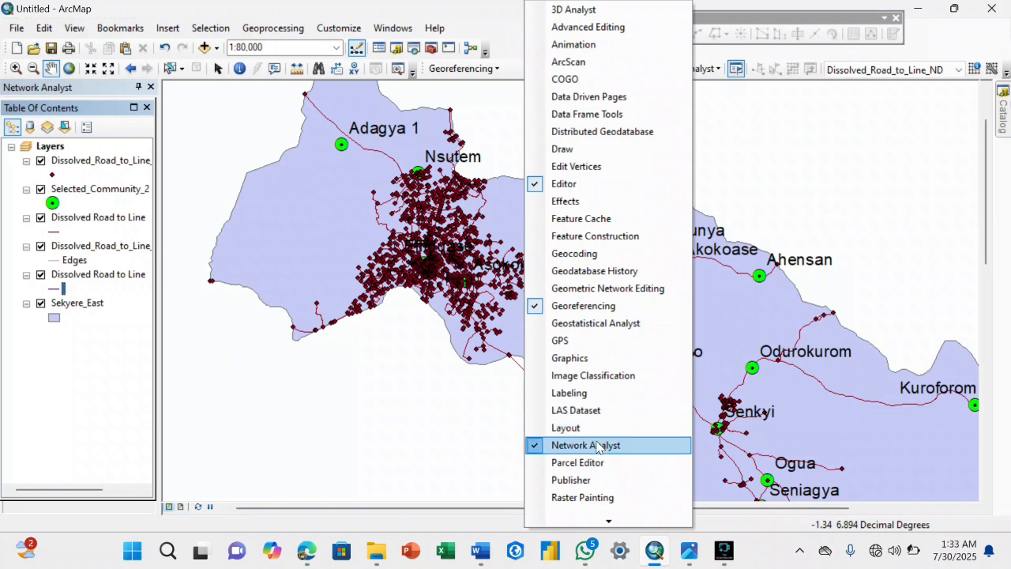
left_click(748, 117)
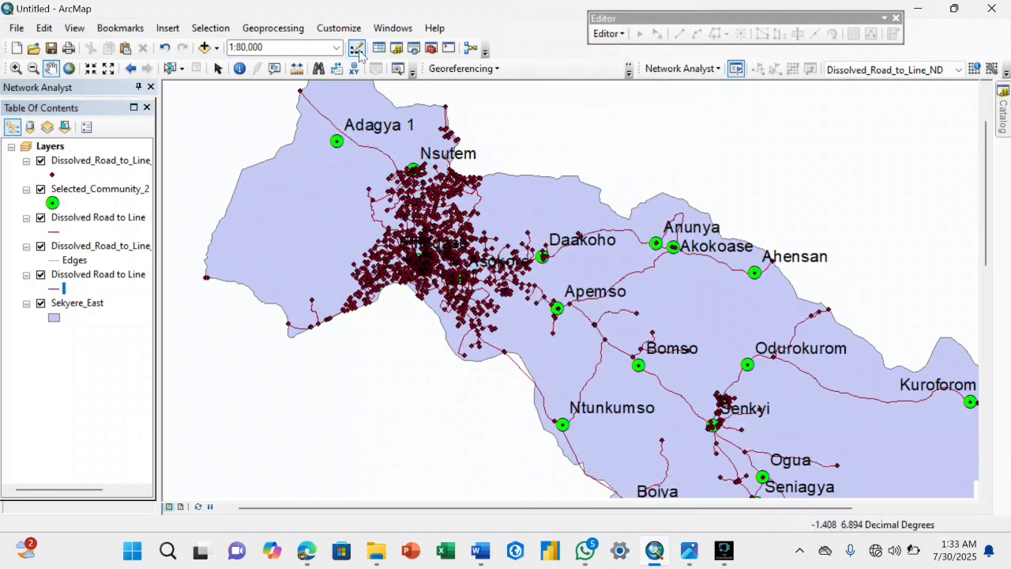
- Check in the list of extensions that Network Analyst is enabled, and close the list
left_click(345, 30)
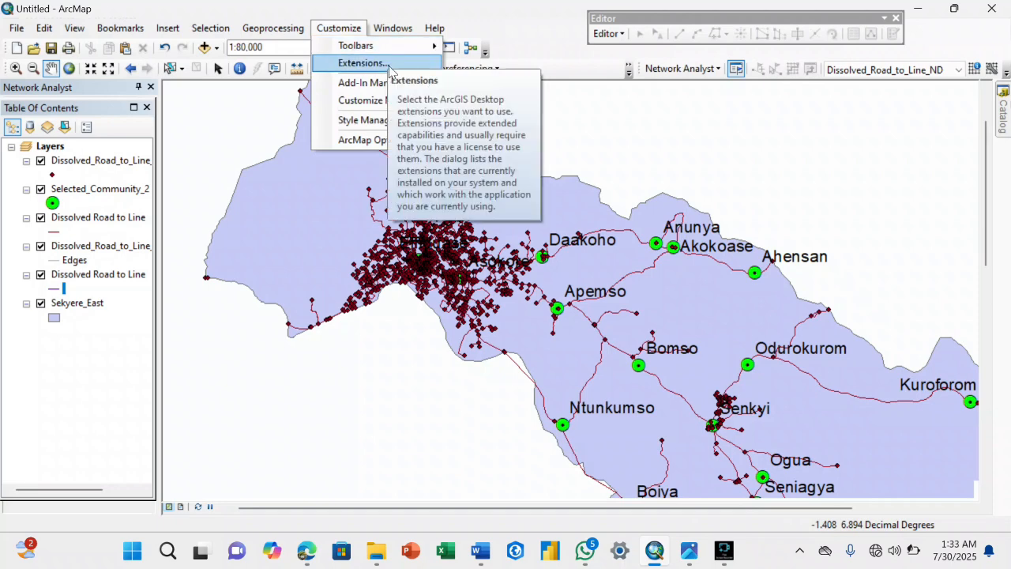
left_click(362, 64)
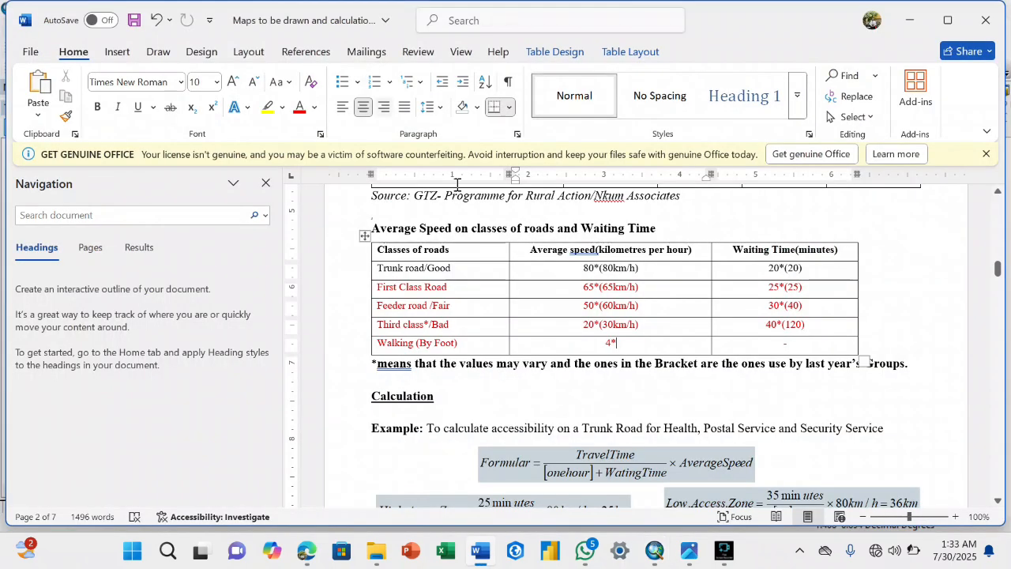
left_click(659, 558)
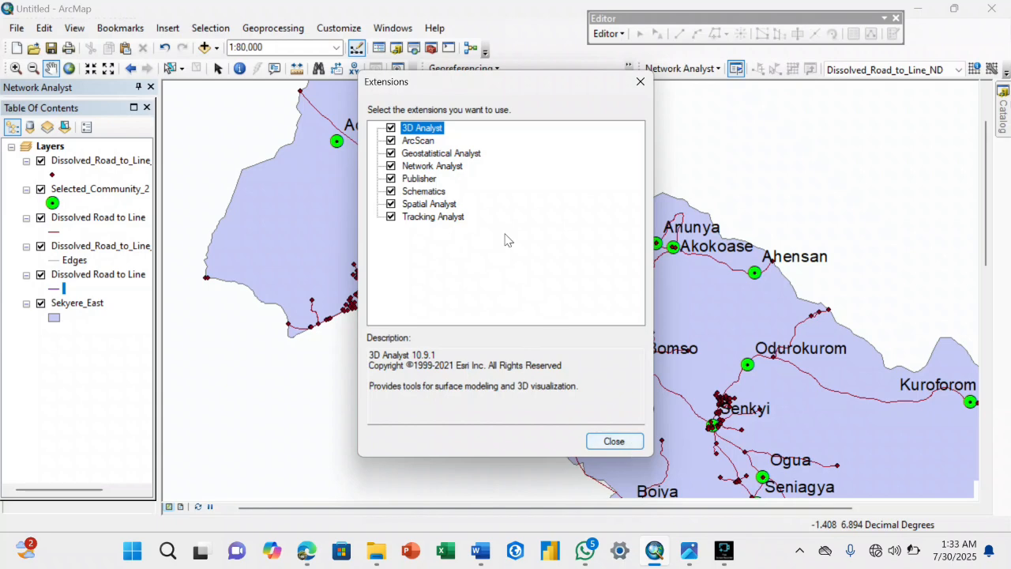
left_click(627, 447)
left_click_drag(629, 273, 529, 201)
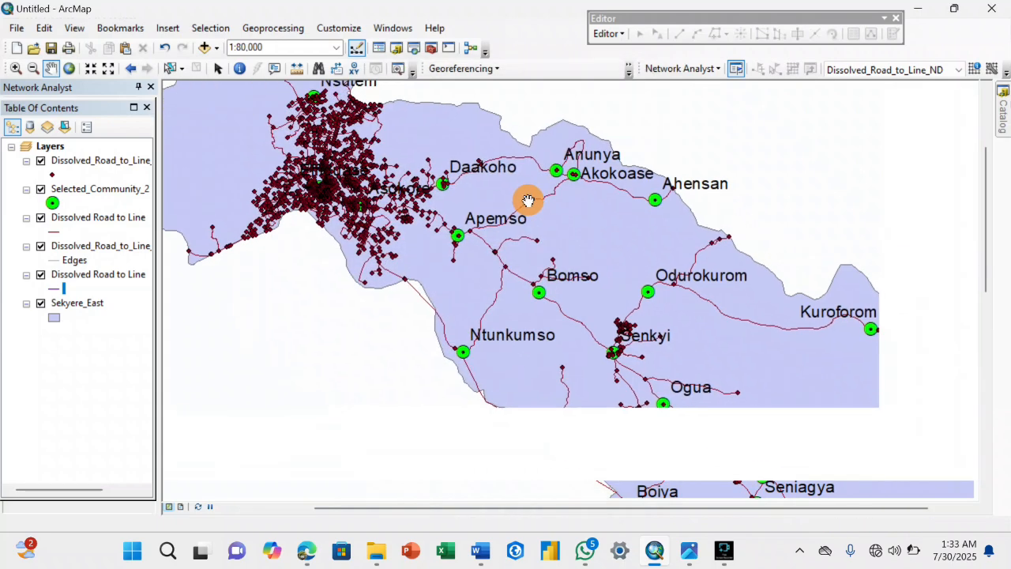
left_click_drag(574, 272, 609, 300)
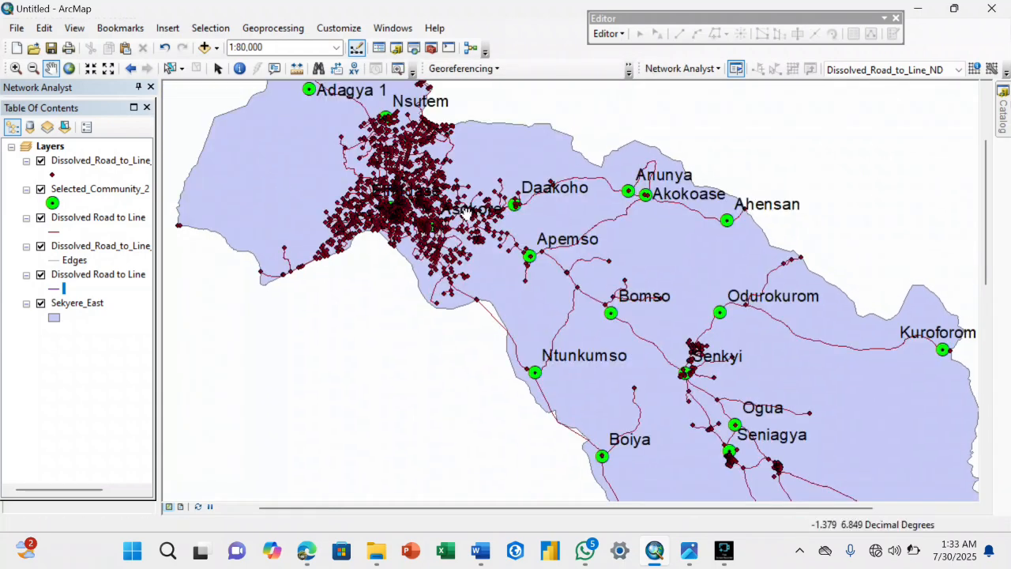
left_click_drag(404, 212, 456, 250)
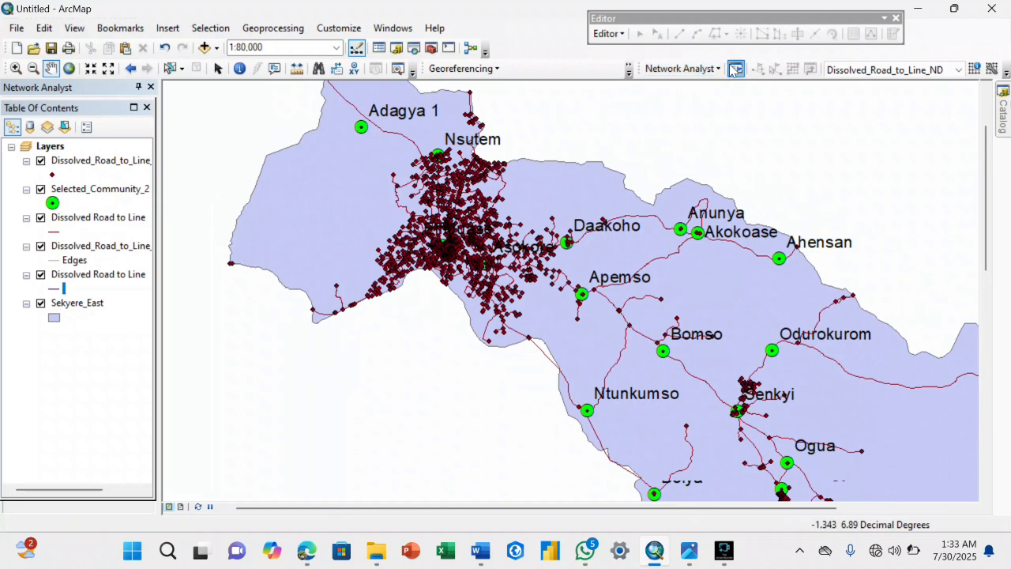
- Bring up the Network Analyst window and create a new Service Area analysis layer on the road network
left_click(733, 69)
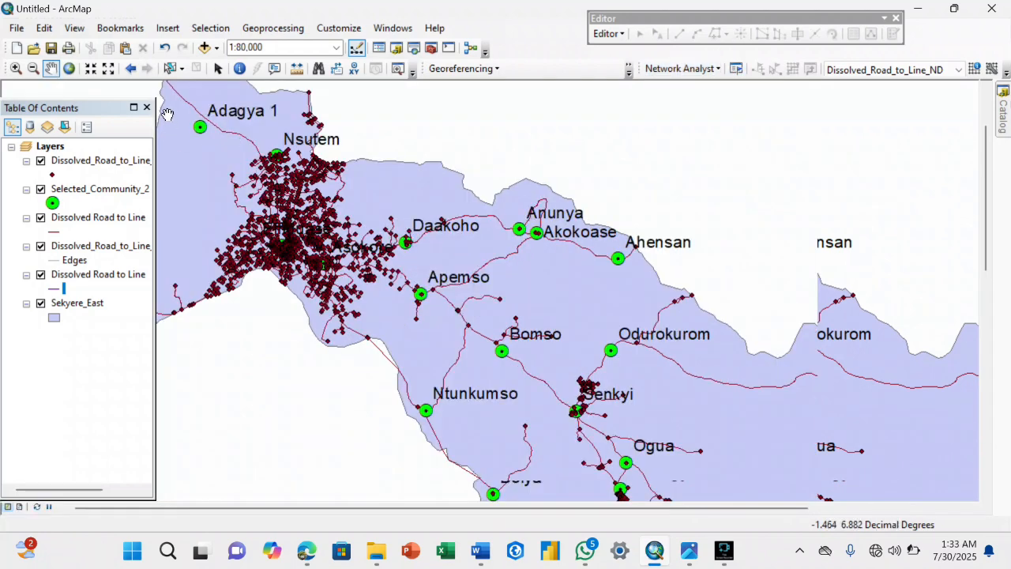
left_click(735, 70)
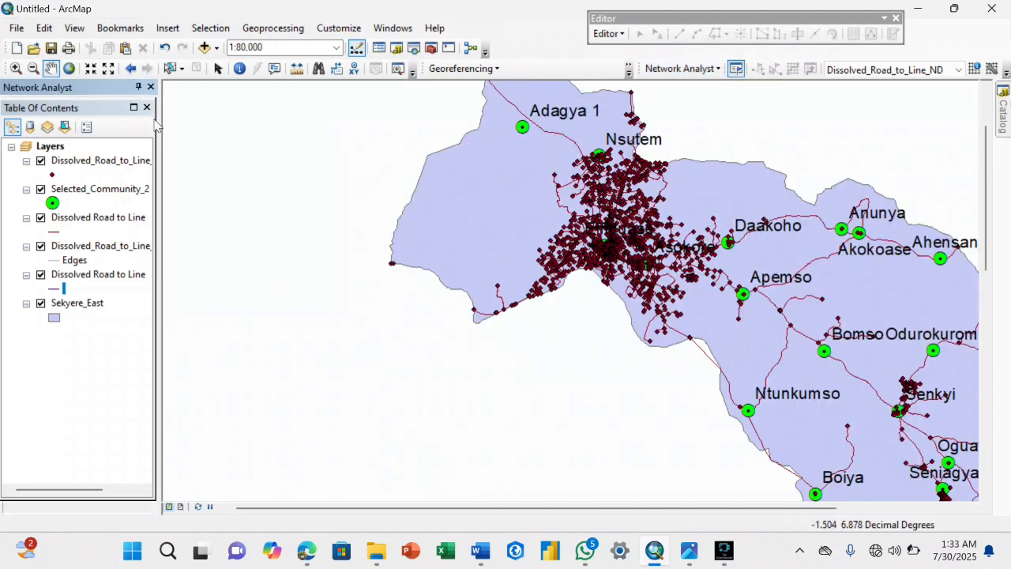
left_click(96, 109)
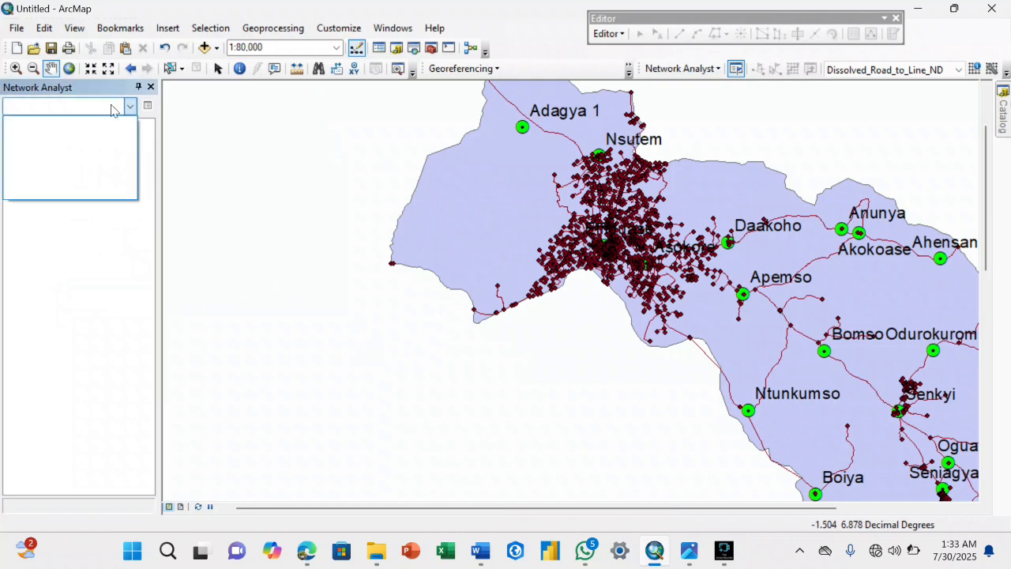
left_click(115, 104)
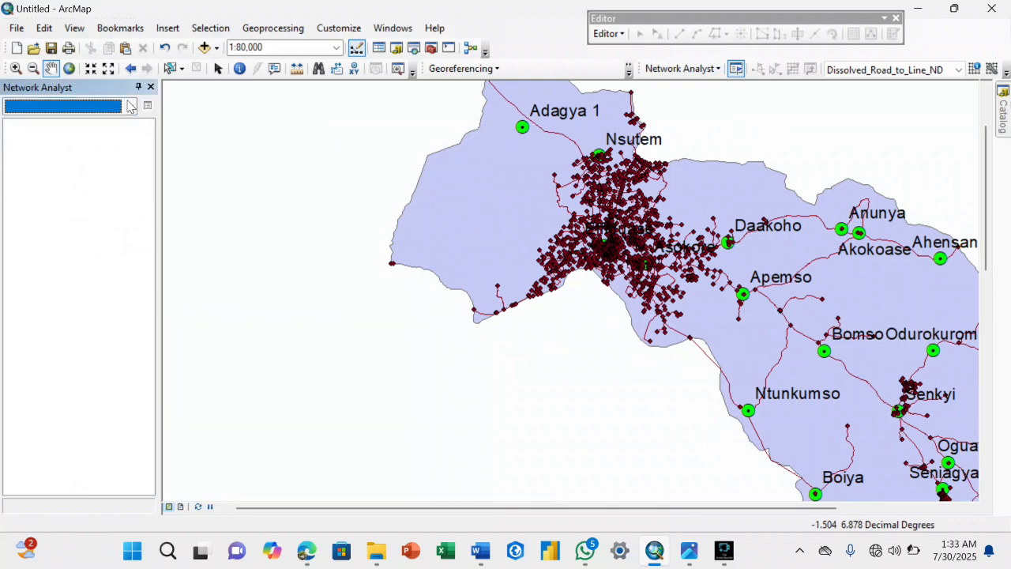
left_click_drag(715, 184, 603, 185)
left_click(718, 70)
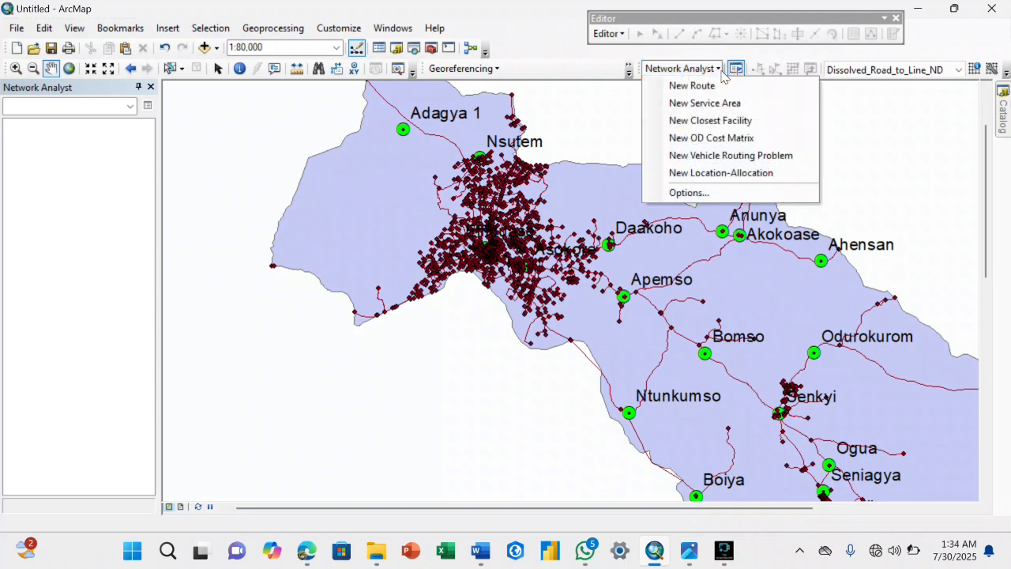
left_click(697, 103)
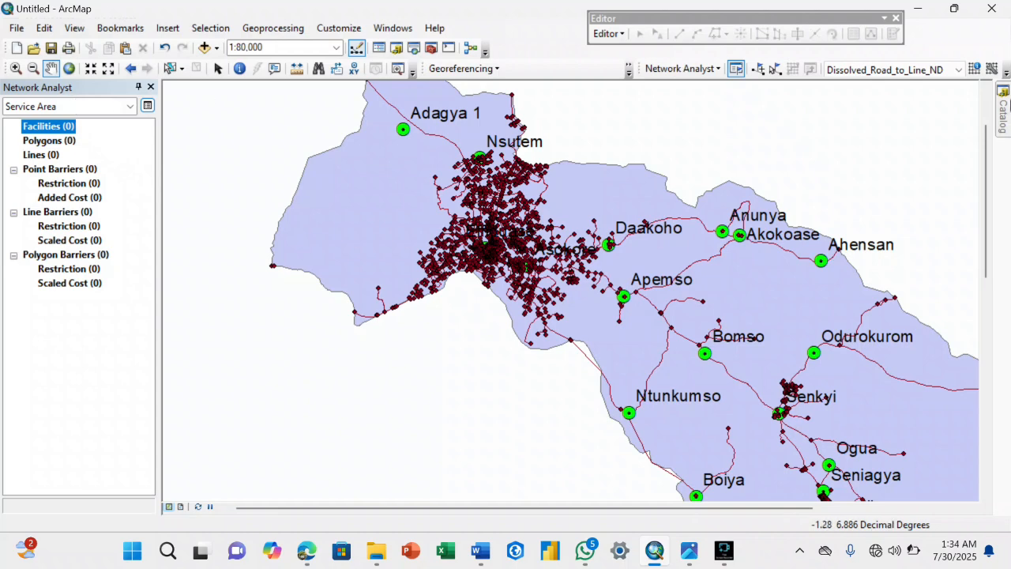
- Add Health Facilities.shp from the Files folder of the Sekyere East project to the map
left_click(1004, 118)
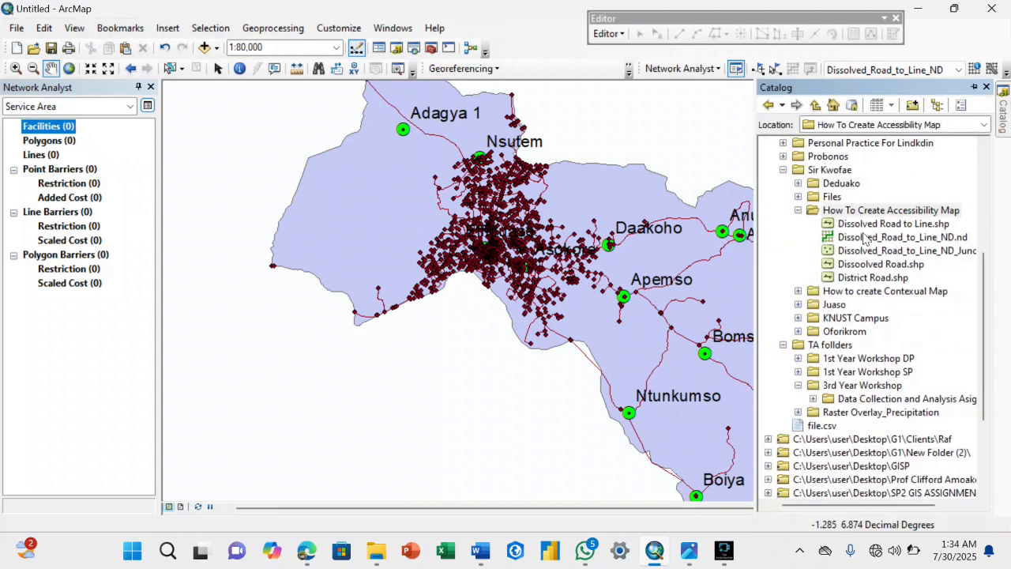
scroll(865, 238, "up", 5)
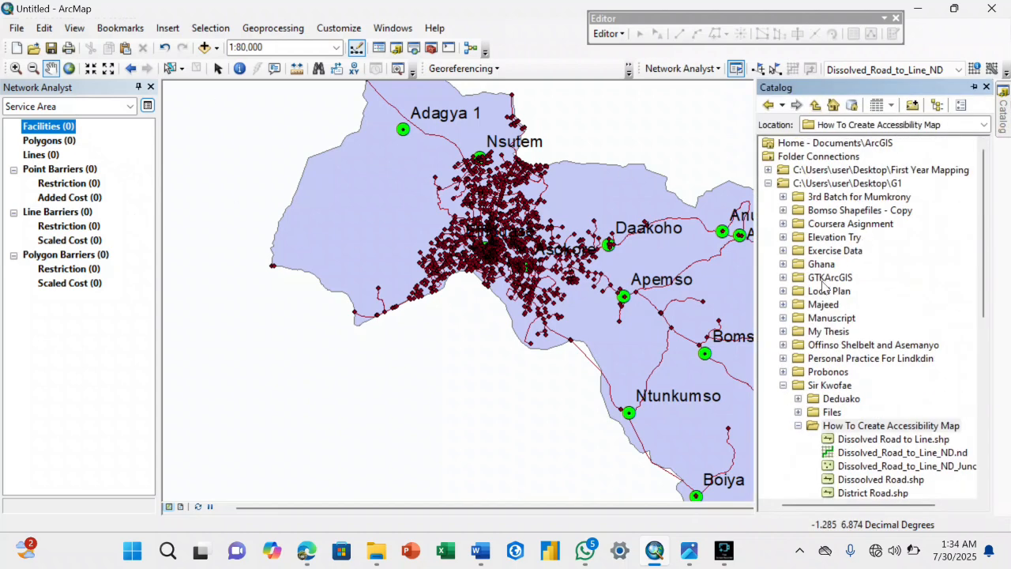
scroll(825, 288, "down", 5)
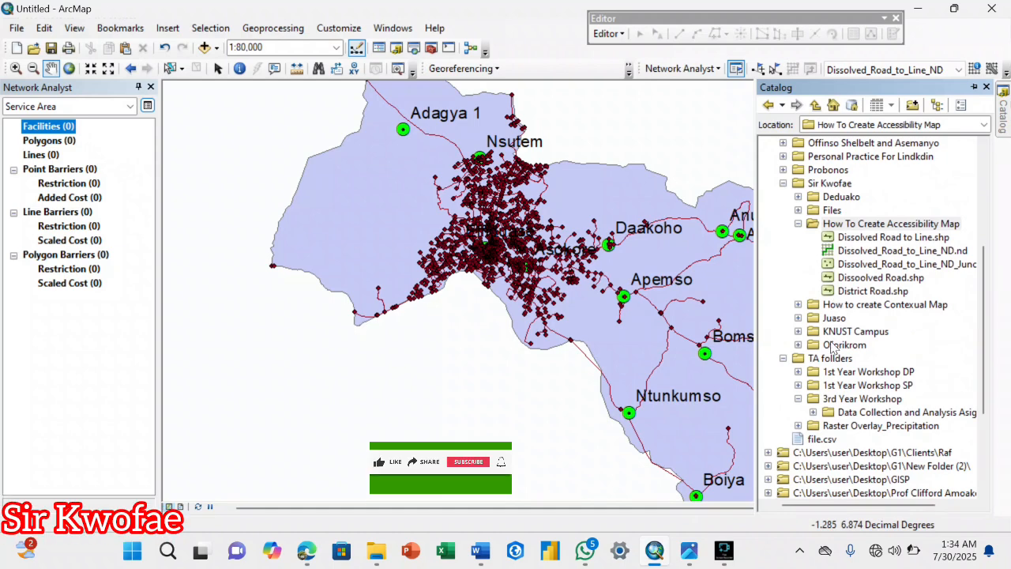
scroll(822, 392, "down", 1)
left_click(814, 372)
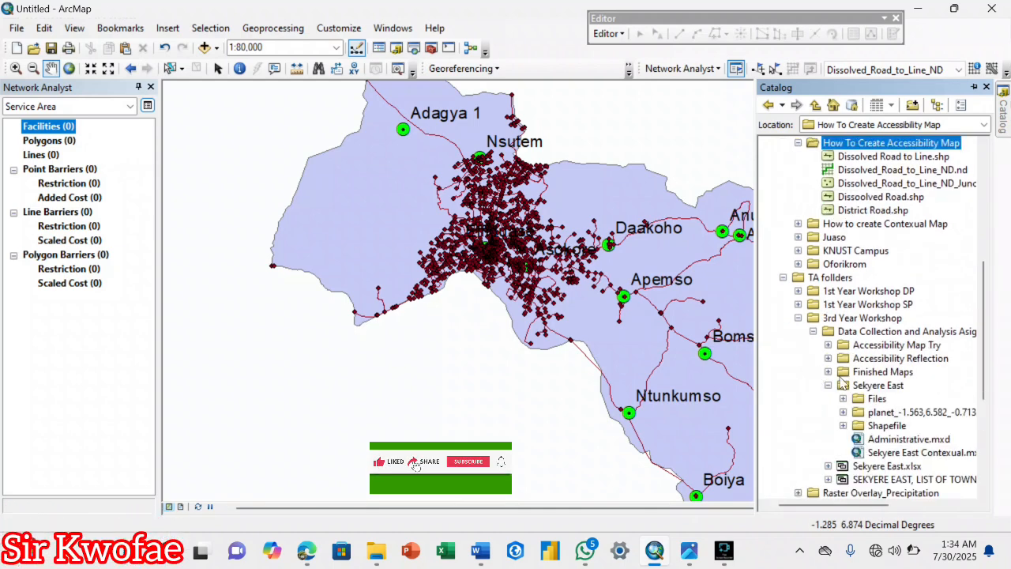
left_click(846, 399)
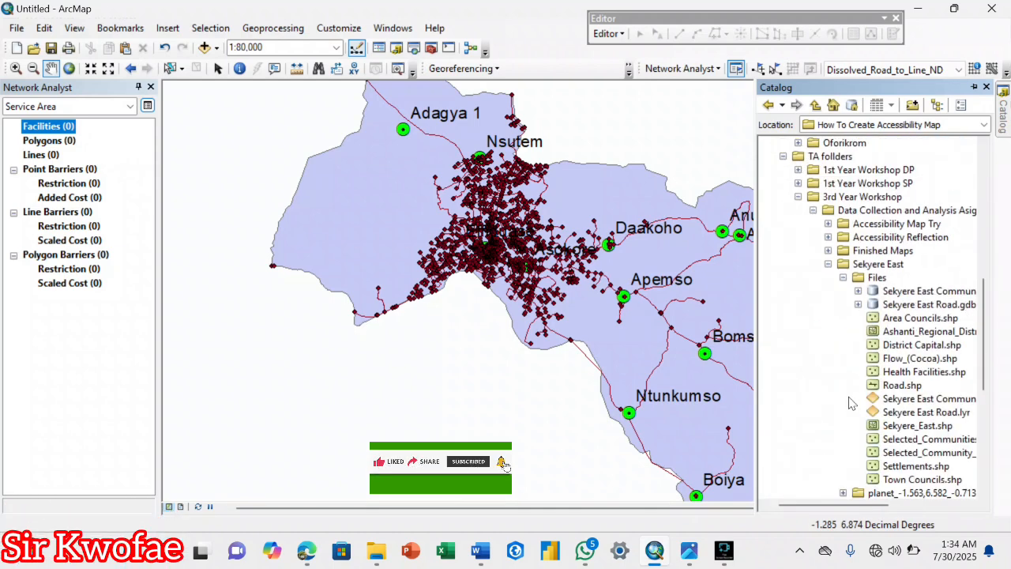
scroll(850, 402, "down", 1)
left_click(913, 332)
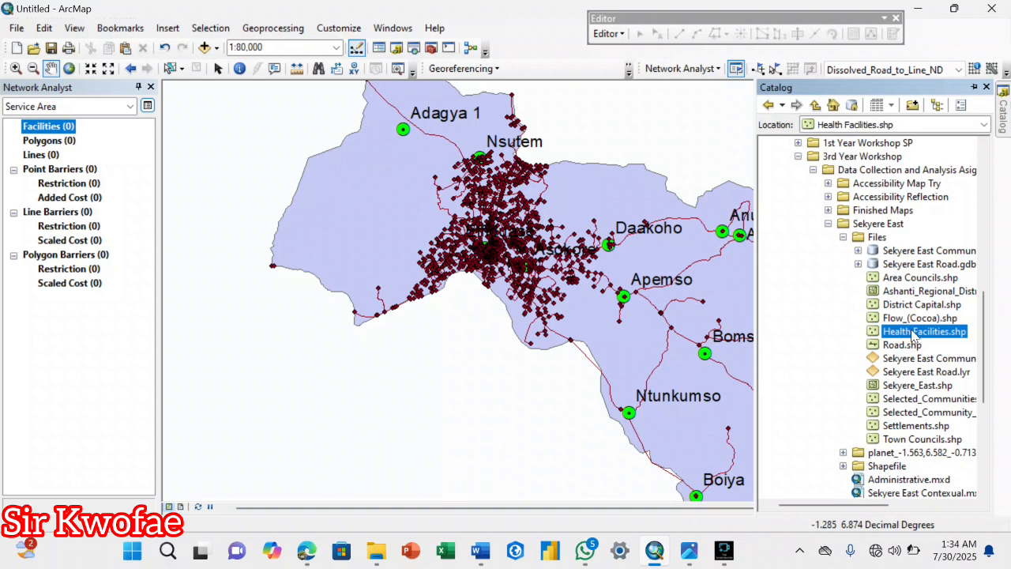
left_click(581, 244)
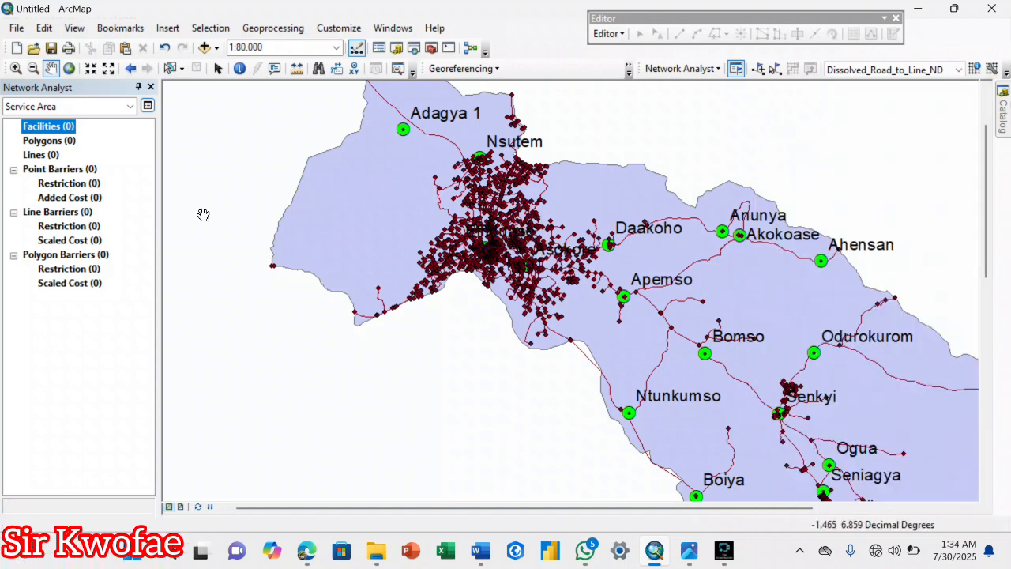
left_click_drag(474, 228, 478, 241)
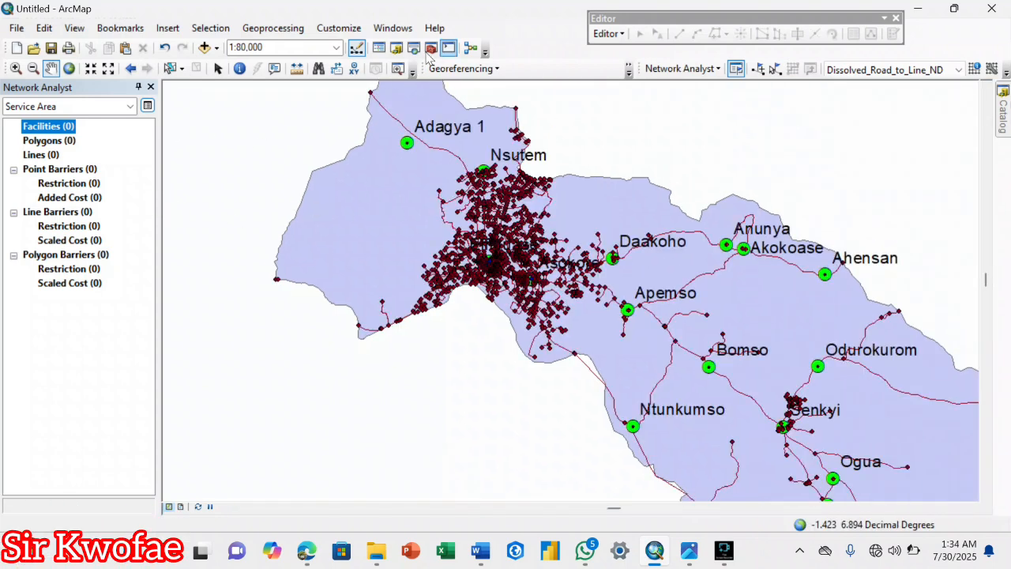
- Show the table of contents and restyle the Health Facilities layer with a red dotted circle marker of size 18
left_click(735, 69)
left_click(393, 28)
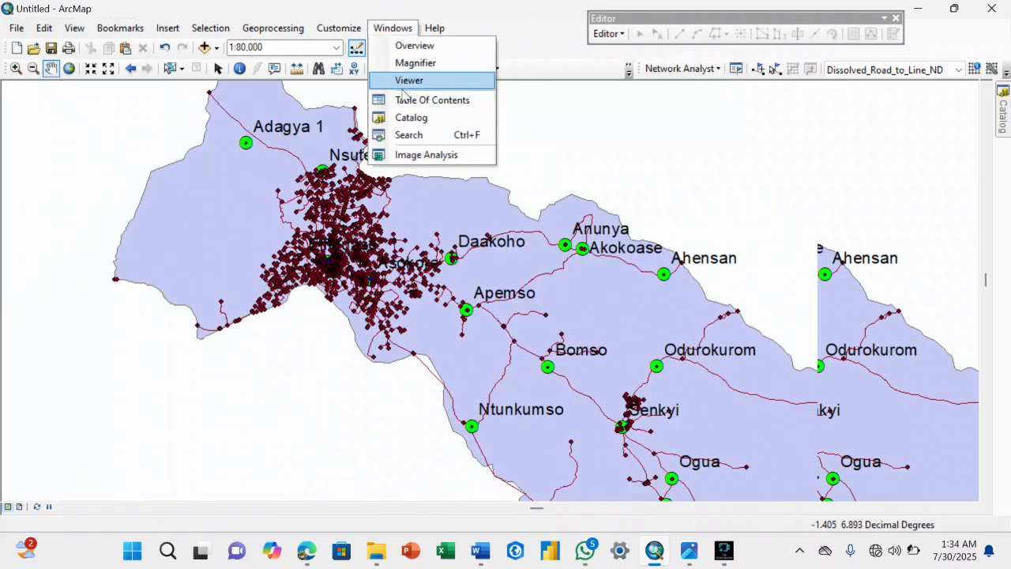
left_click(404, 99)
left_click(53, 174)
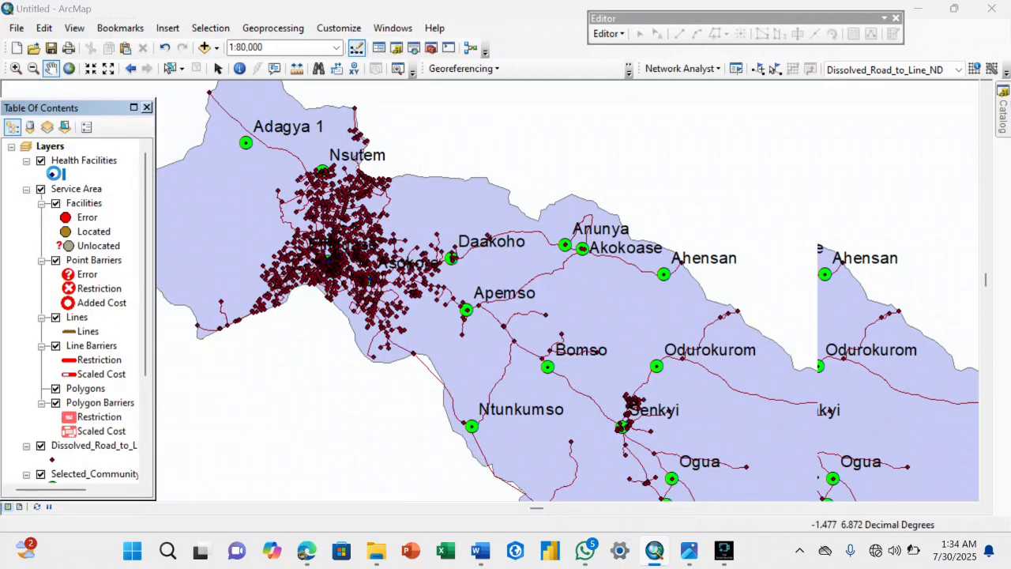
left_click(480, 456)
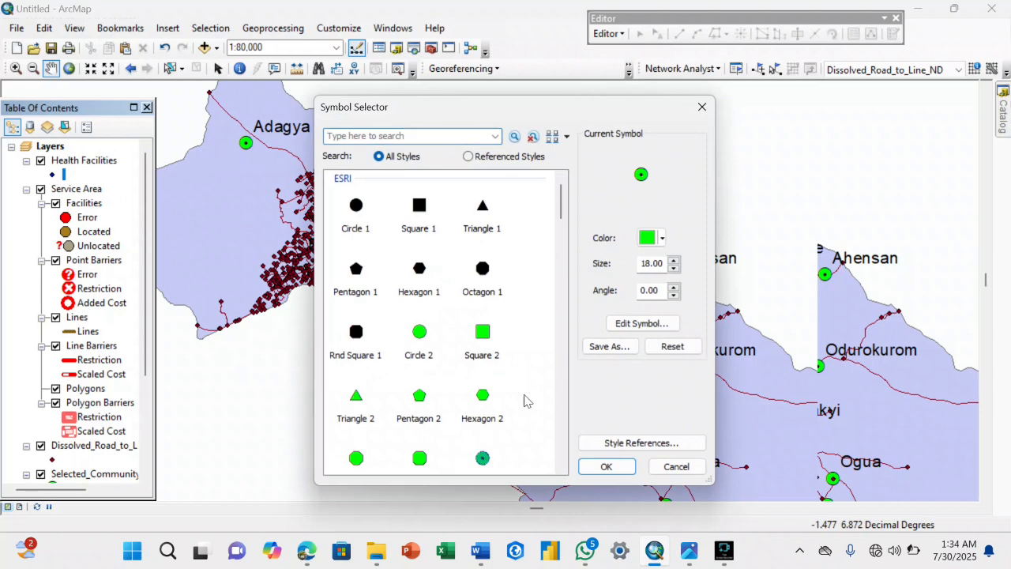
left_click(648, 238)
left_click(655, 310)
left_click(606, 466)
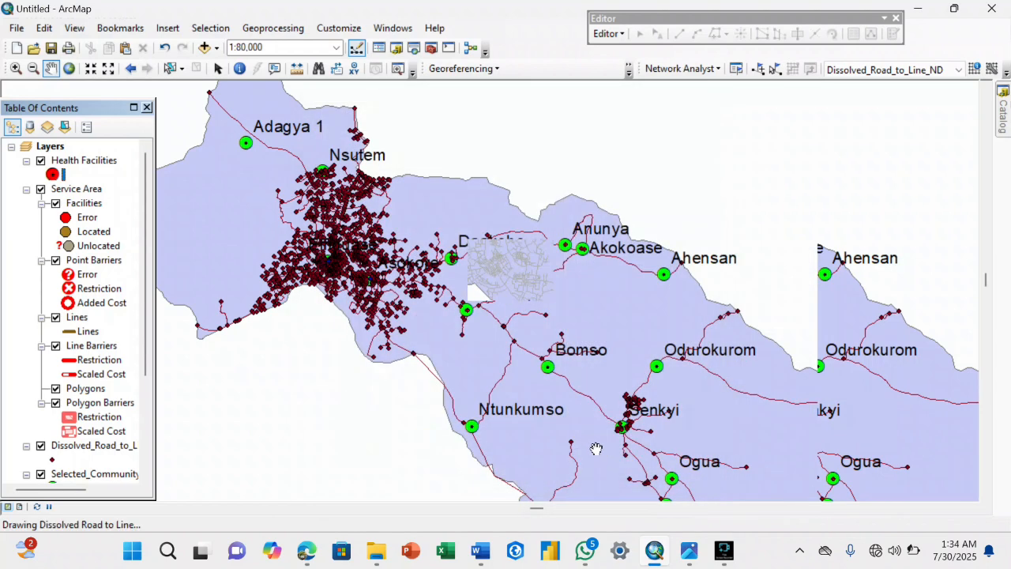
left_click_drag(573, 281, 694, 278)
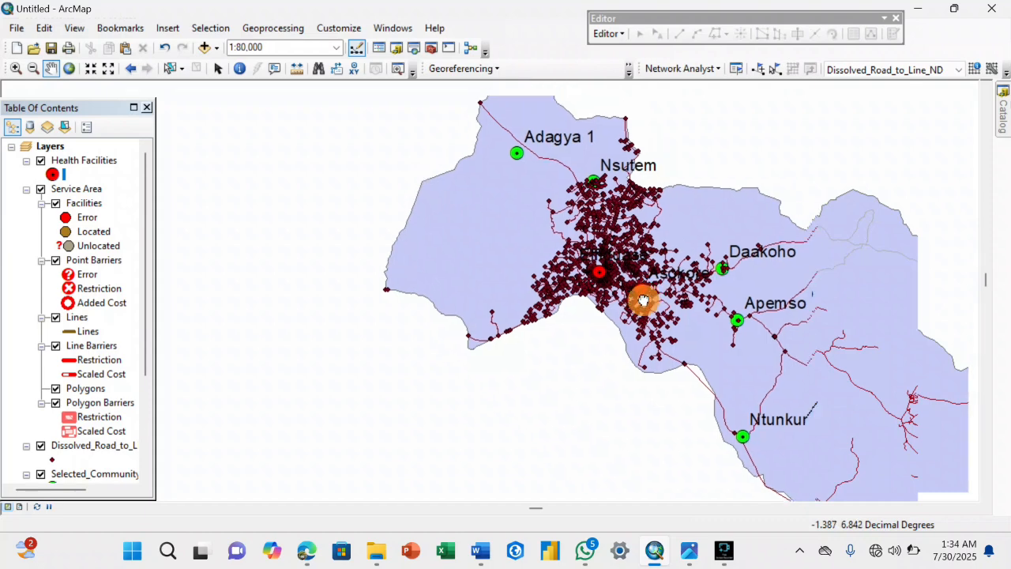
left_click_drag(656, 282, 601, 283)
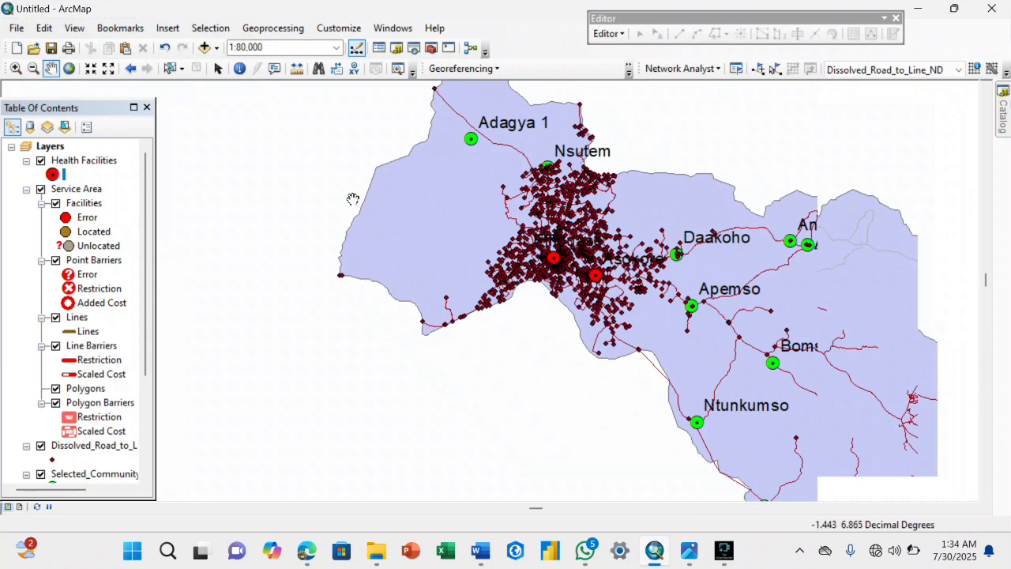
- Start loading locations into the service area's Facilities, with the Health Facilities point layer as the source
left_click(736, 71)
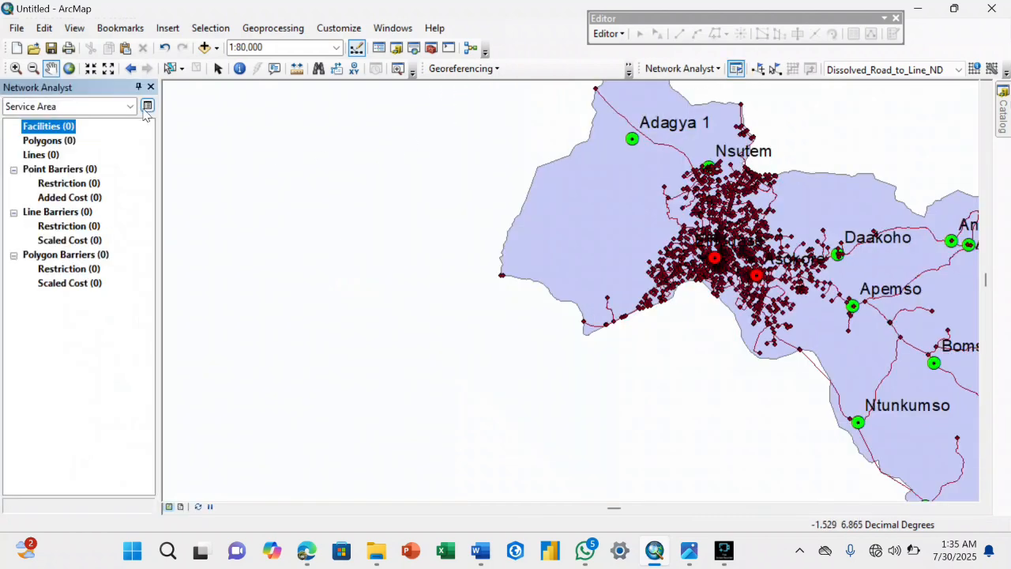
left_click(49, 126)
left_click(48, 127)
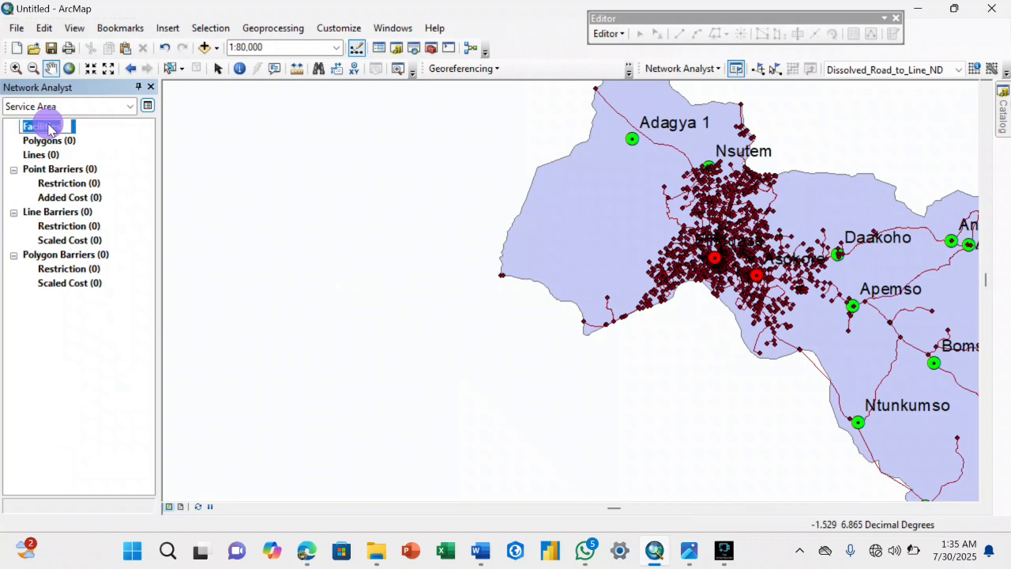
right_click(49, 126)
left_click(104, 112)
left_click(89, 138)
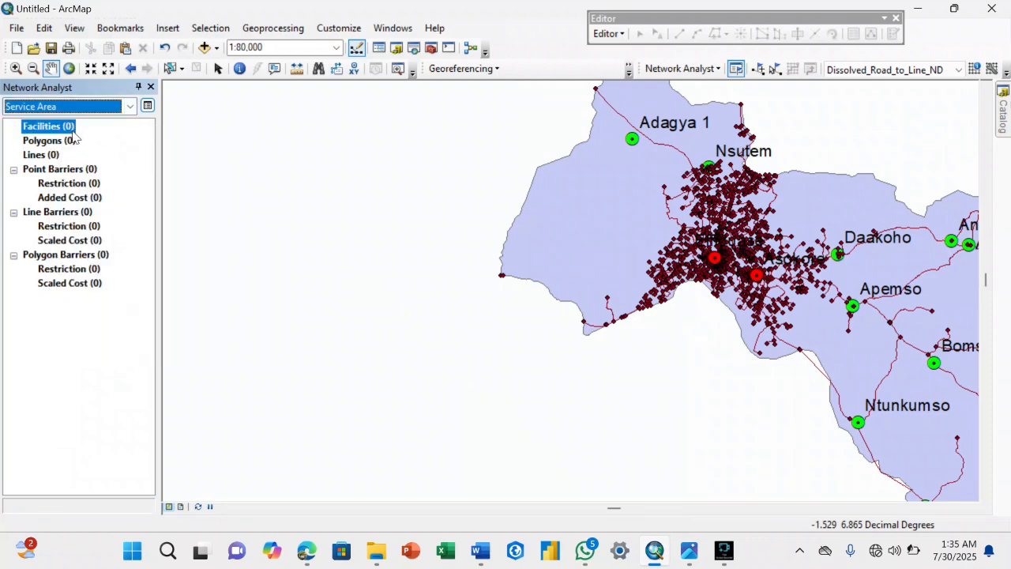
right_click(68, 127)
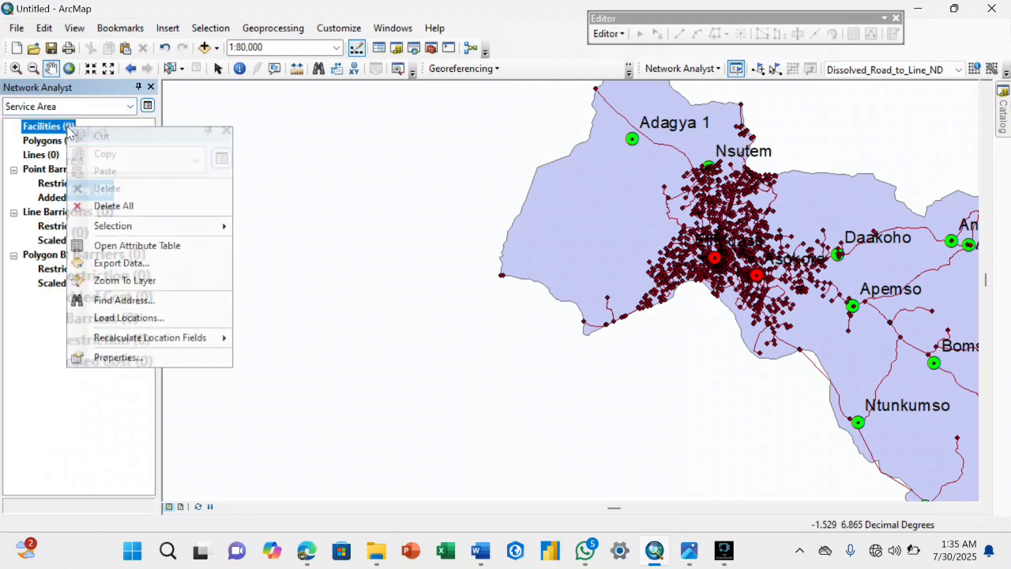
left_click(130, 318)
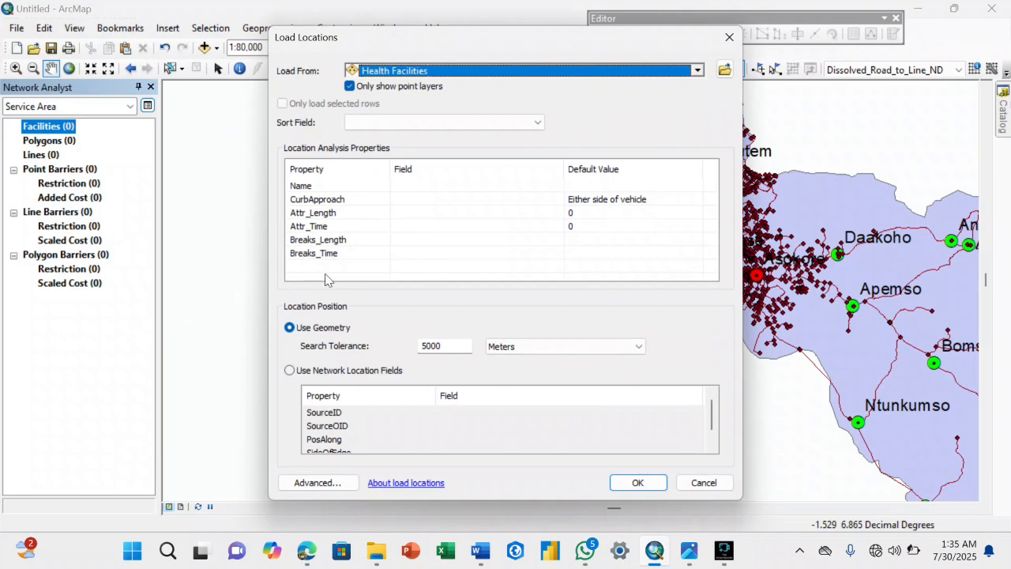
left_click(696, 70)
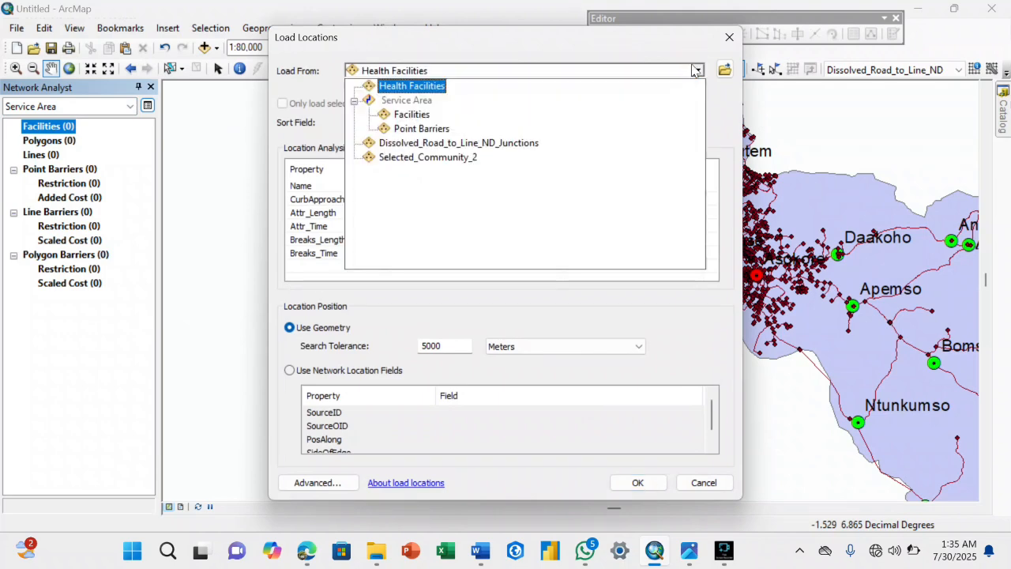
left_click(424, 87)
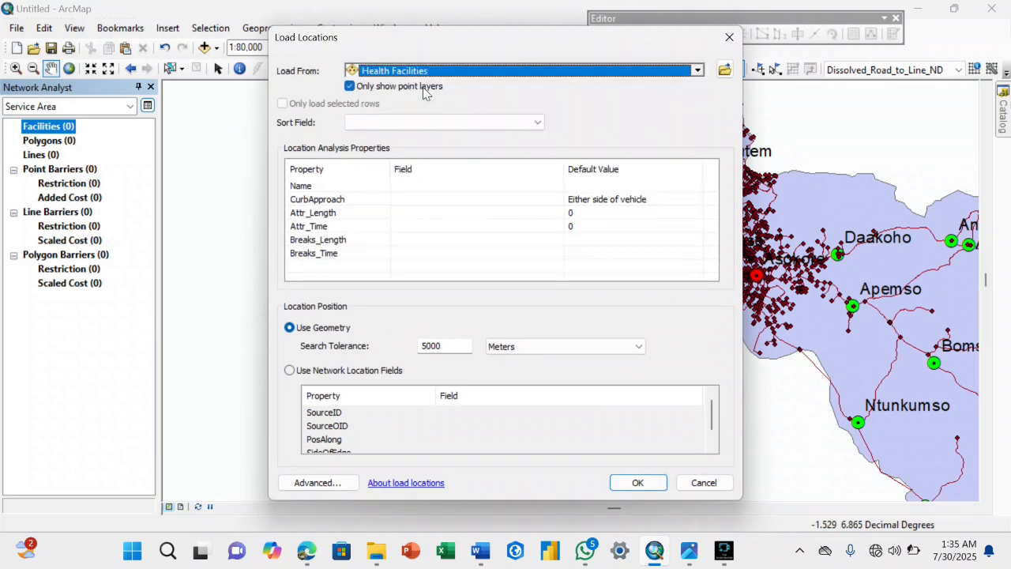
- Set the search tolerance for the loaded locations to 5 kilometers
left_click(461, 346)
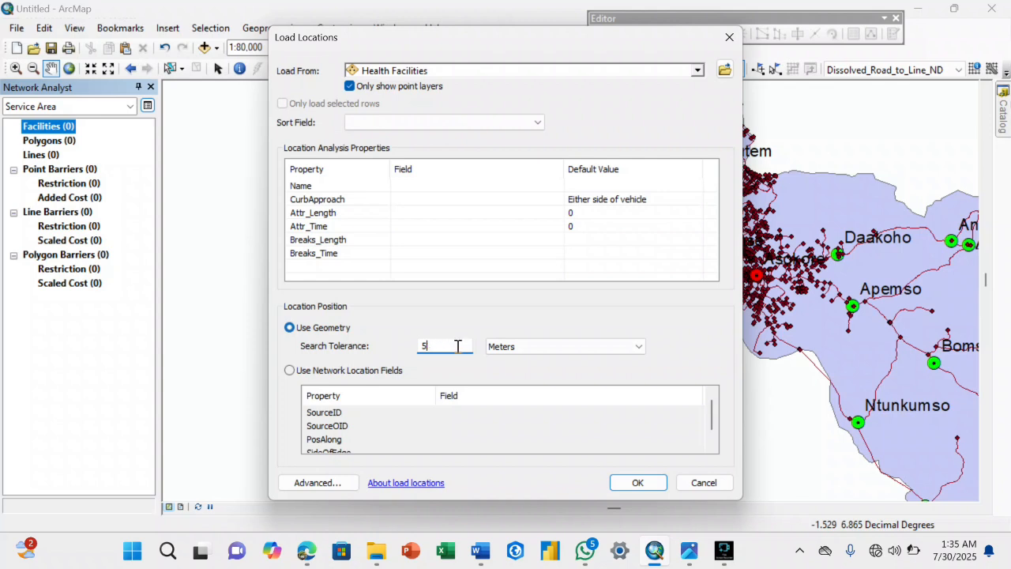
left_click(489, 347)
left_click(506, 401)
left_click(450, 349)
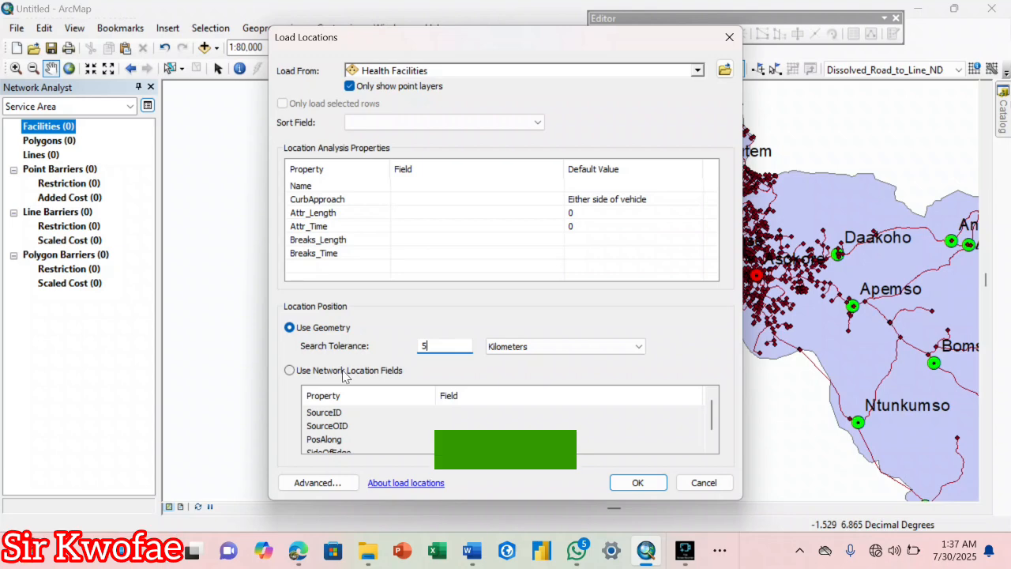
- Finish loading the Health Facilities points into the service area's Facilities
left_click(632, 483)
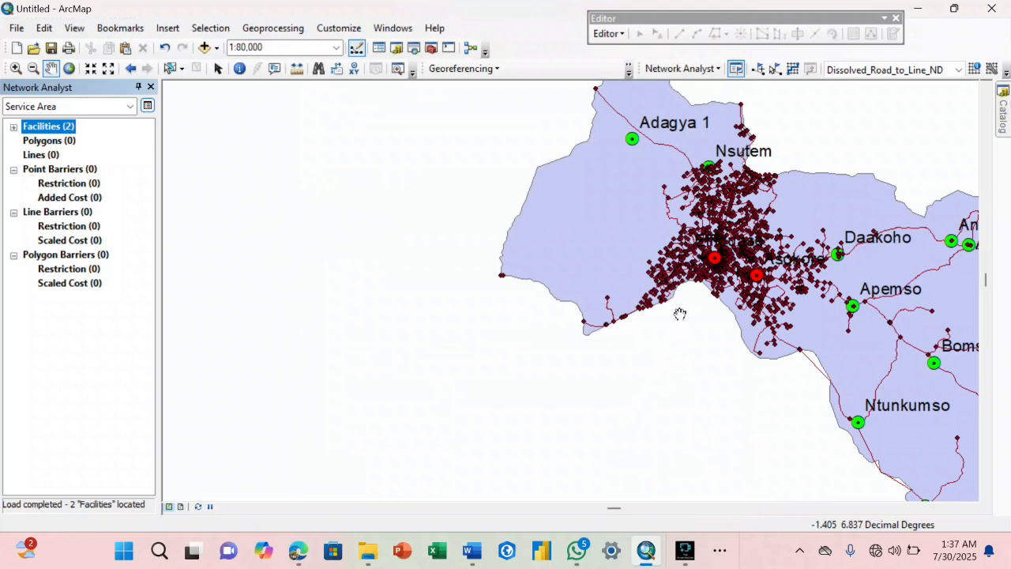
left_click_drag(762, 262, 523, 271)
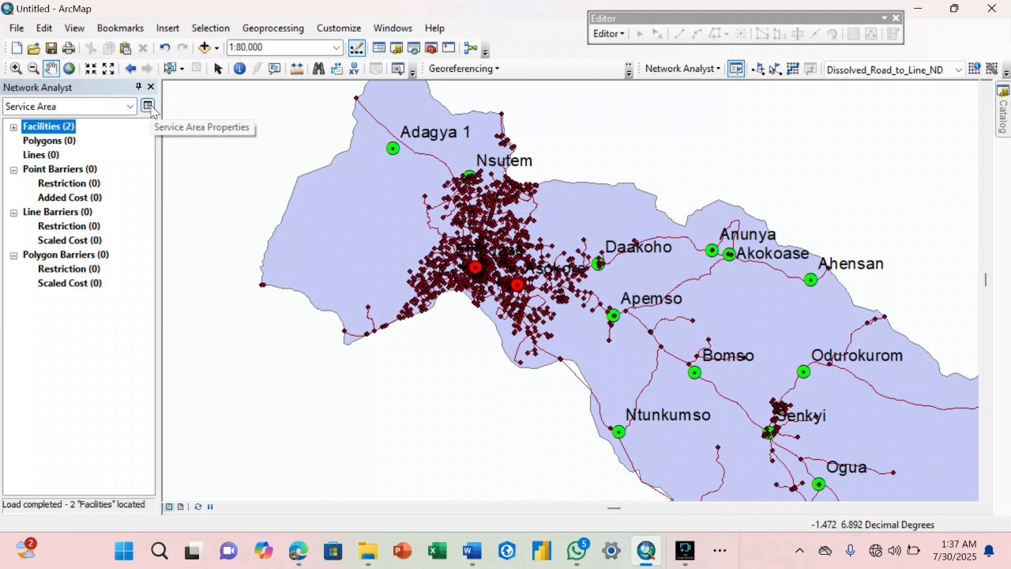
left_click(735, 68)
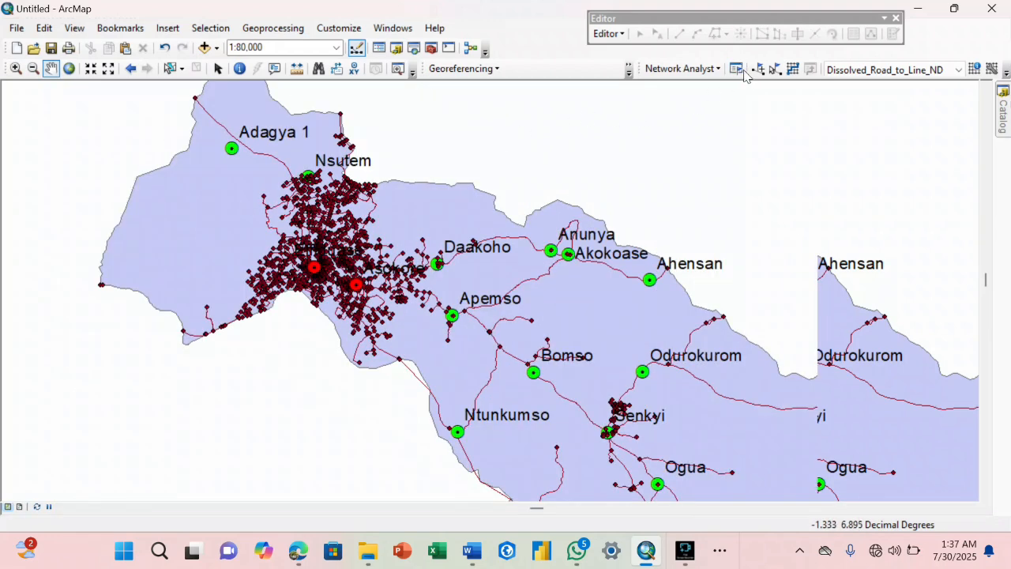
left_click(736, 70)
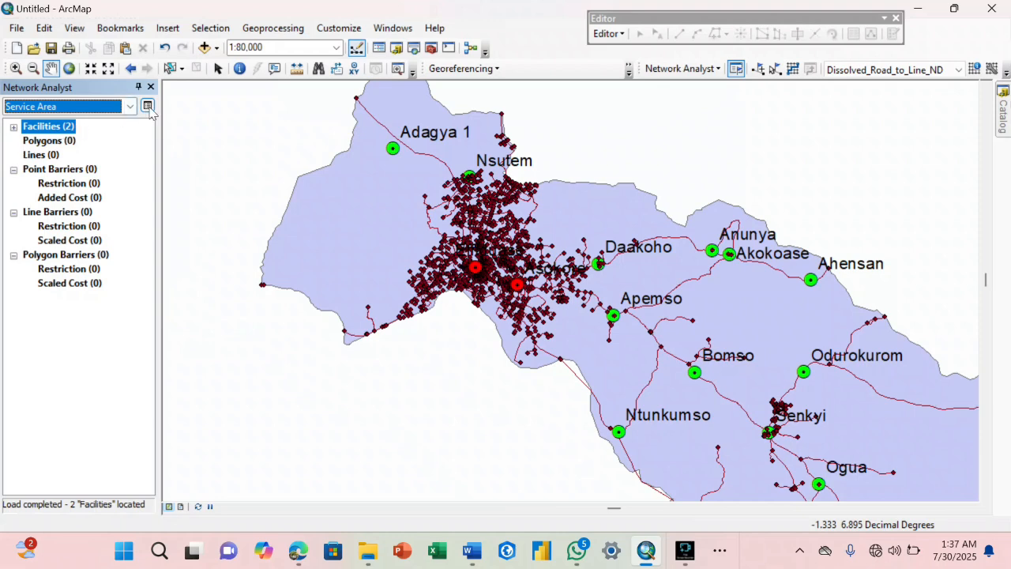
- Open the service area's analysis settings and check the available impedance options
left_click(149, 108)
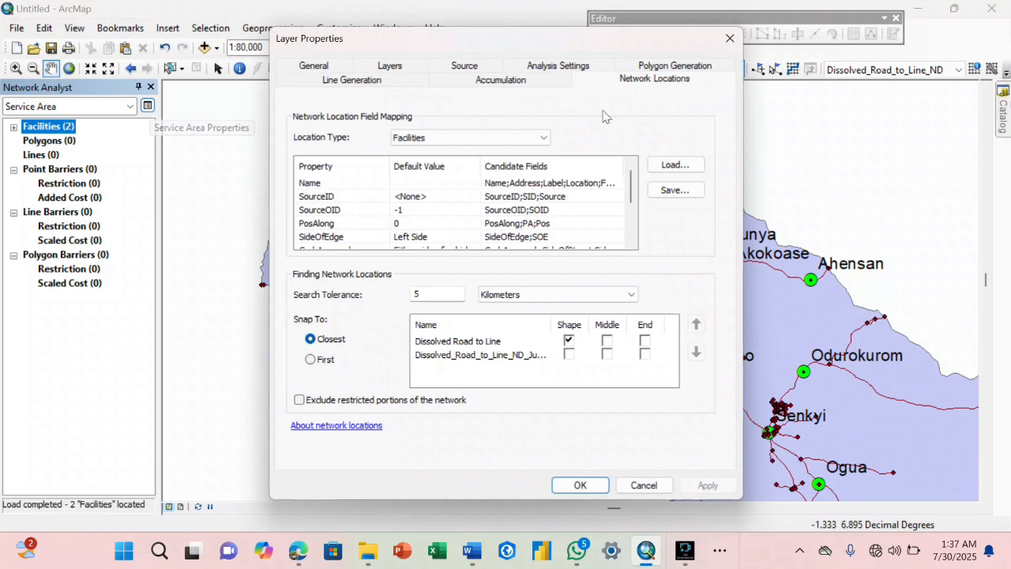
left_click(558, 68)
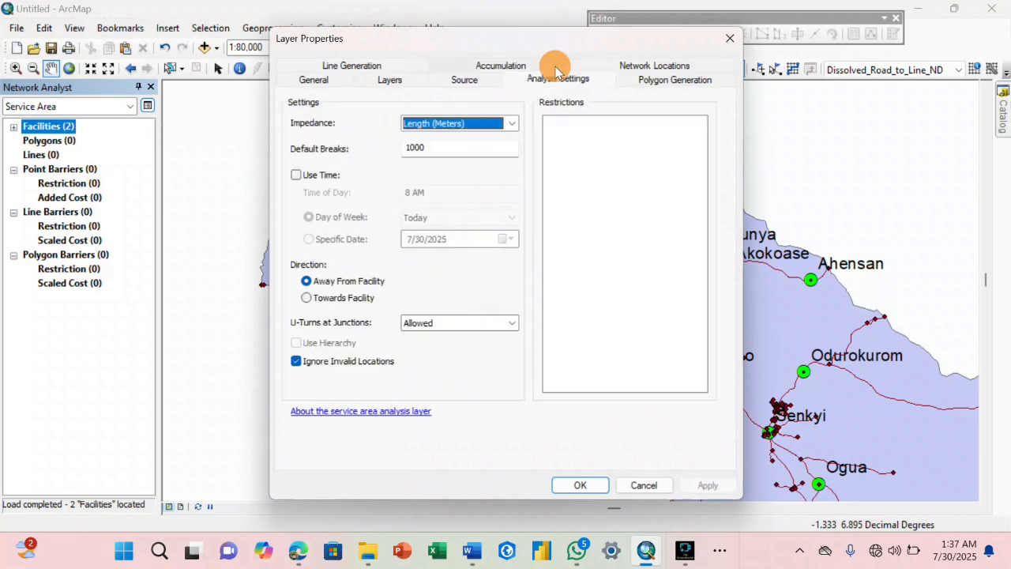
left_click(513, 125)
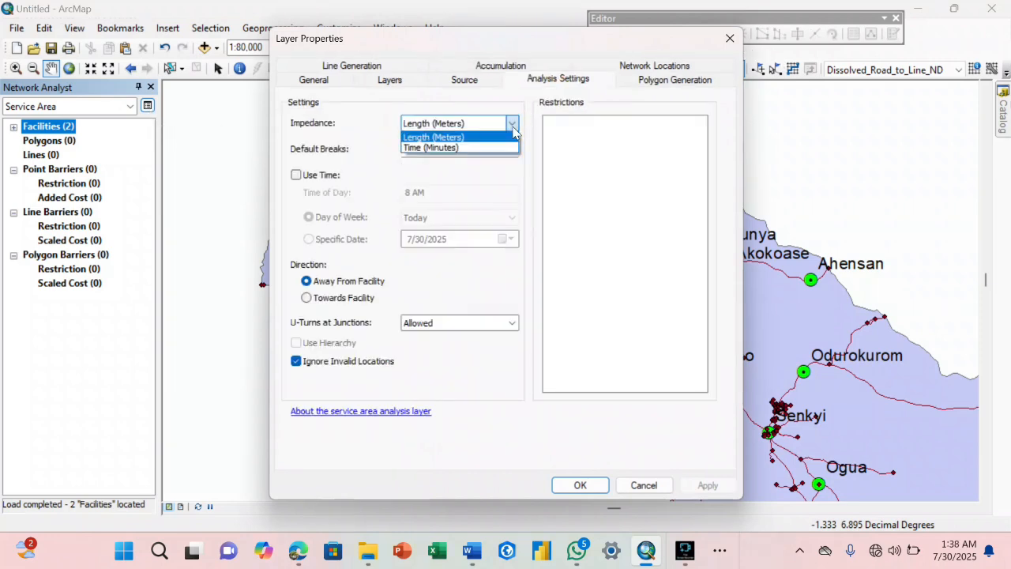
left_click(468, 153)
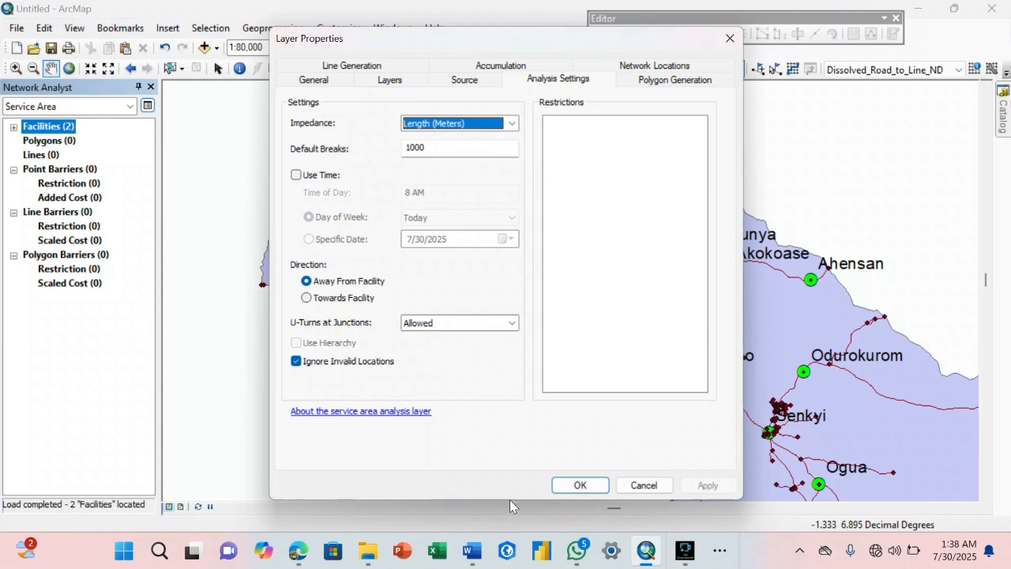
- Switch to the Word document and read the travel-time access standards for Health, Postal and Security Service
mouse_move(472, 550)
left_click(467, 466)
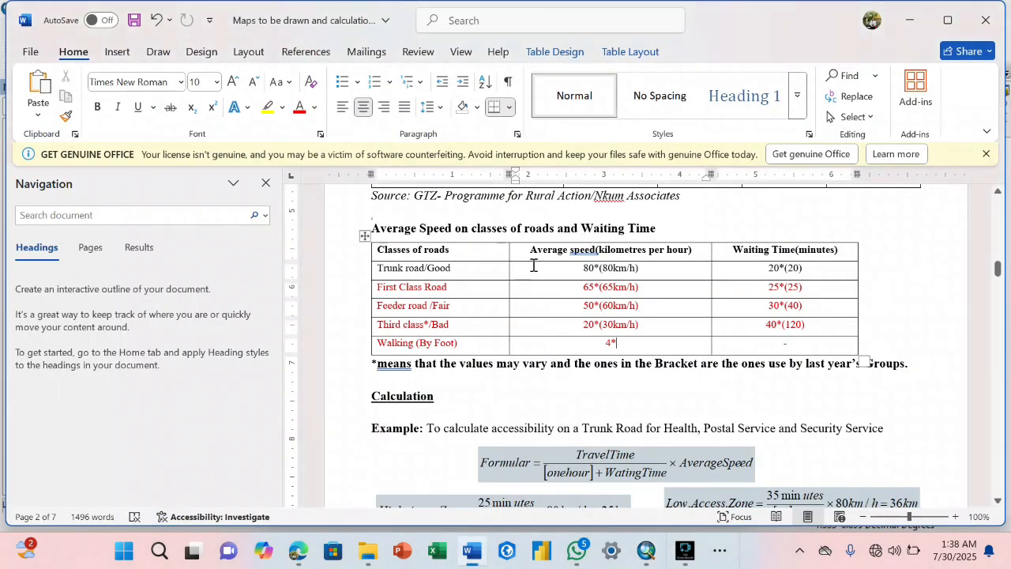
scroll(533, 265, "up", 10)
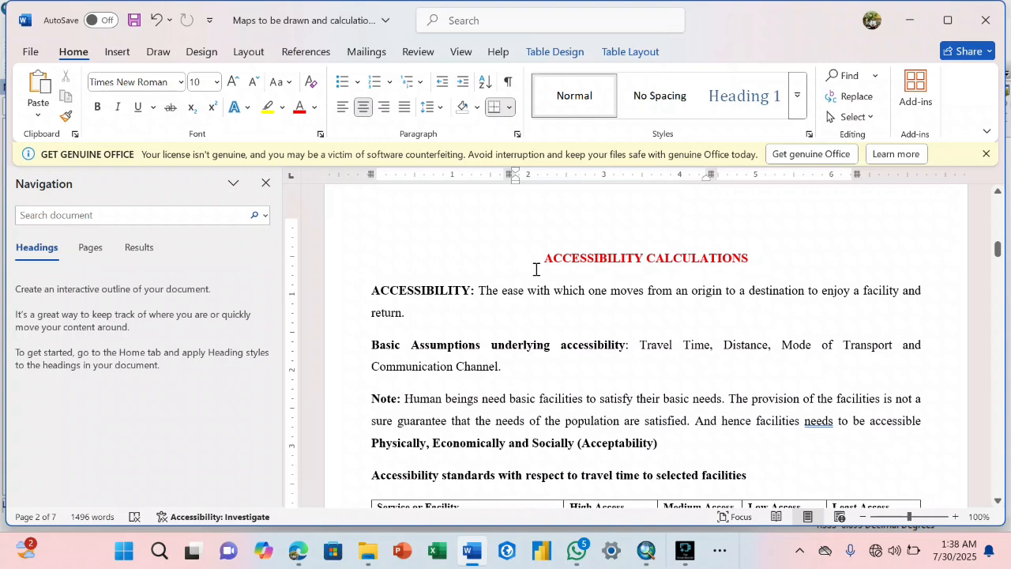
scroll(564, 322, "down", 5)
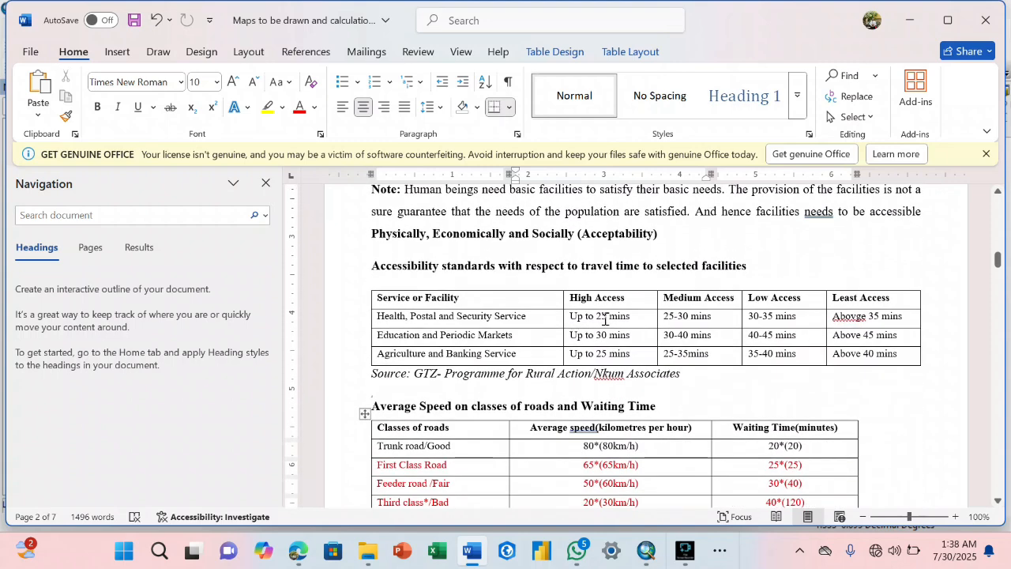
left_click(581, 316)
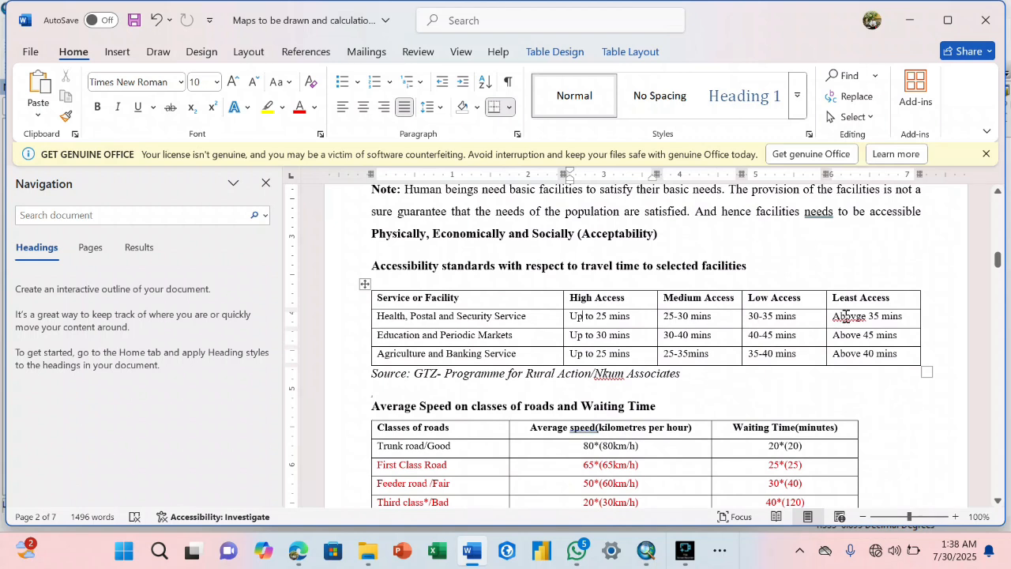
left_click(609, 317)
left_click(690, 313)
left_click(776, 315)
- Return to ArcMap and set the service area's default breaks to 25,30,35,60
left_click(646, 551)
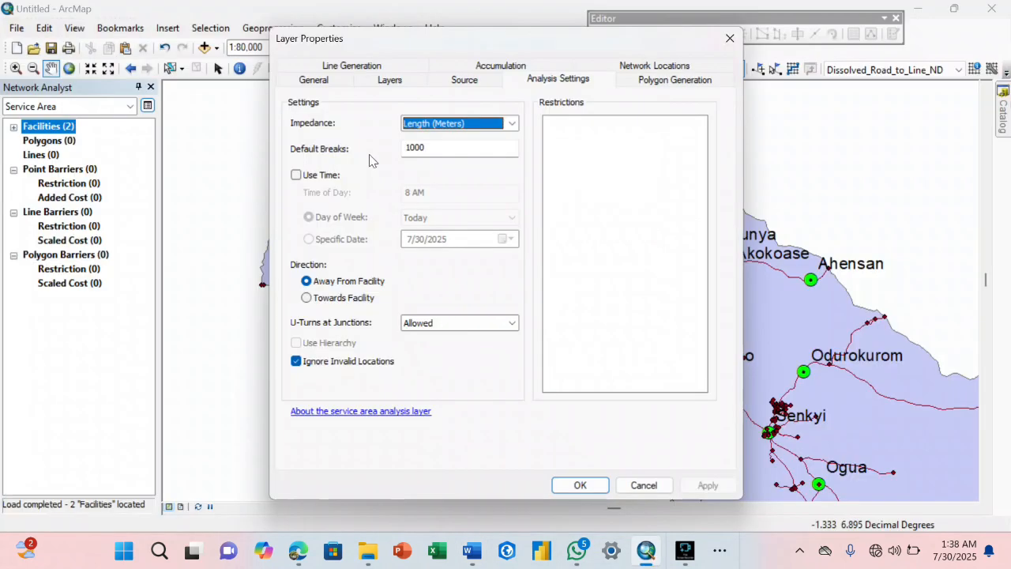
left_click(423, 147)
key("BackSpace")
key("BackSpace")
key("BackSpace")
key("BackSpace")
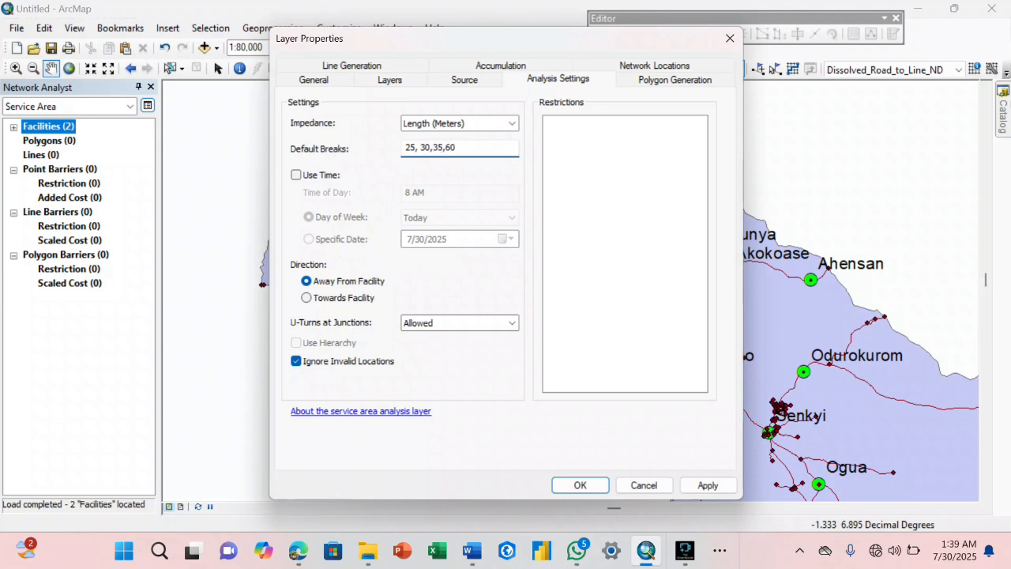
key("BackSpace")
- Set the service area's impedance to Time (Minutes) and its direction to Towards Facility
left_click(491, 126)
left_click(457, 148)
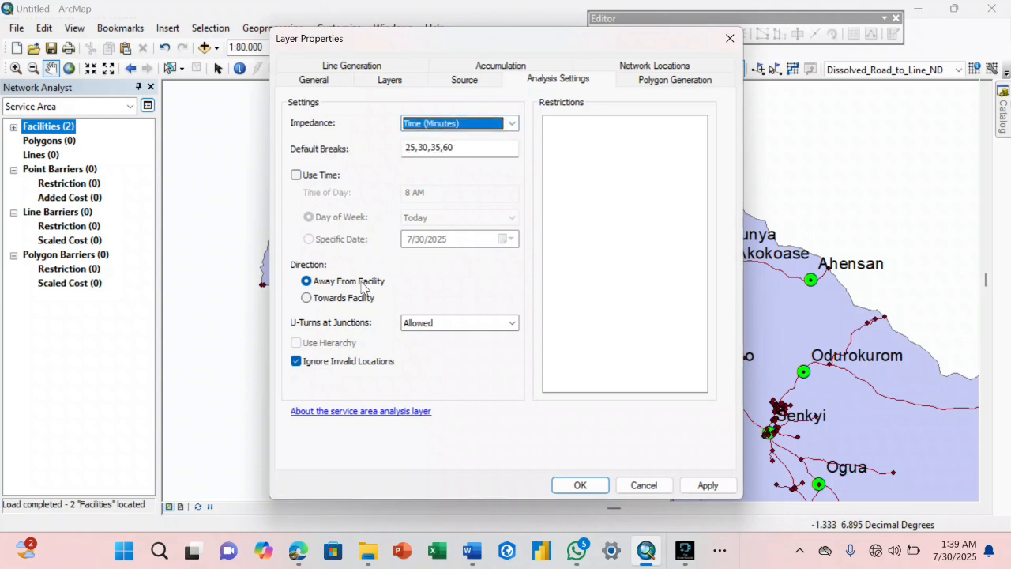
left_click(307, 299)
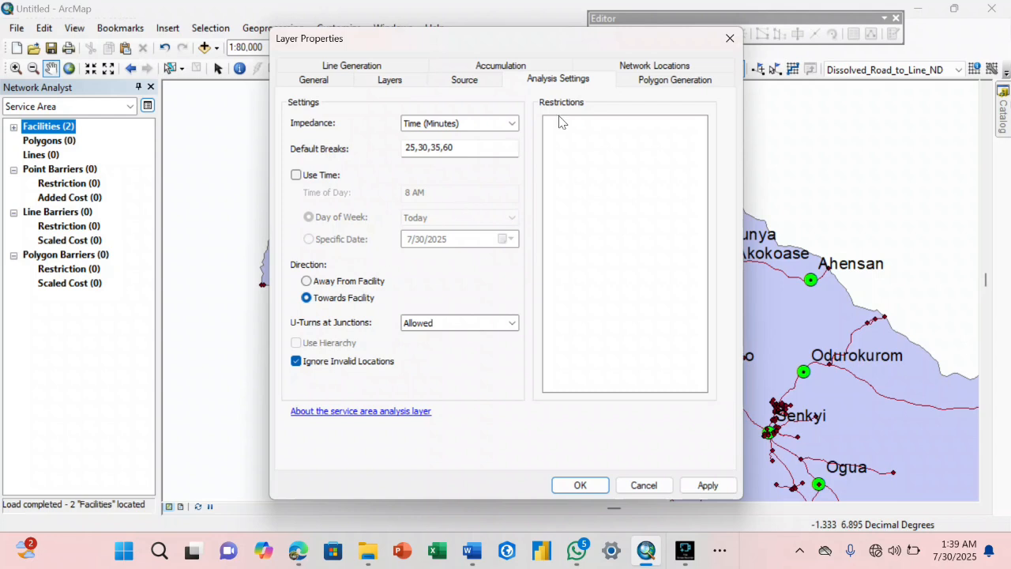
- Configure polygon generation without trimming, with polygons merged by break value and the Disks overlap type, and apply the service area properties
left_click(638, 67)
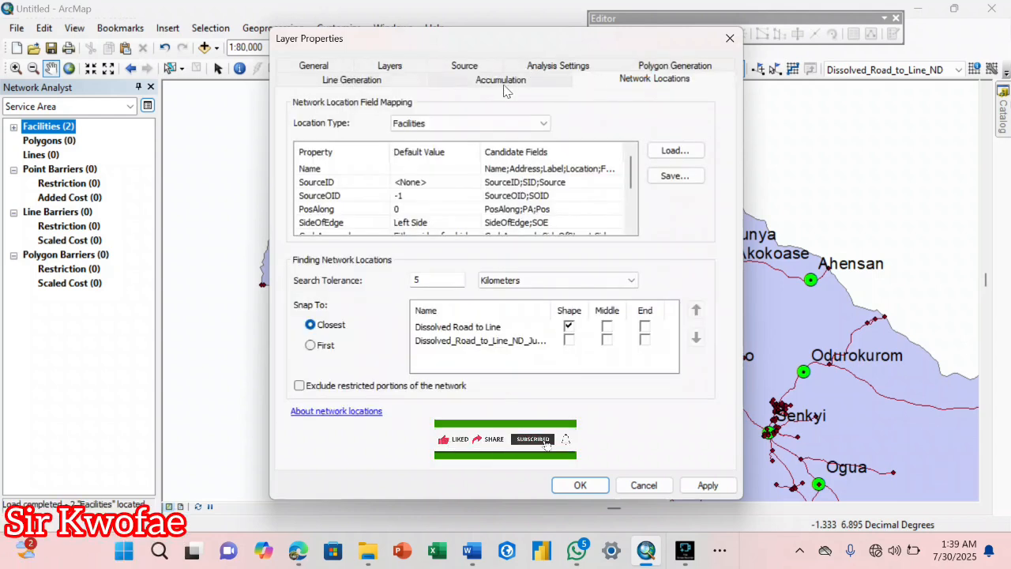
left_click(671, 68)
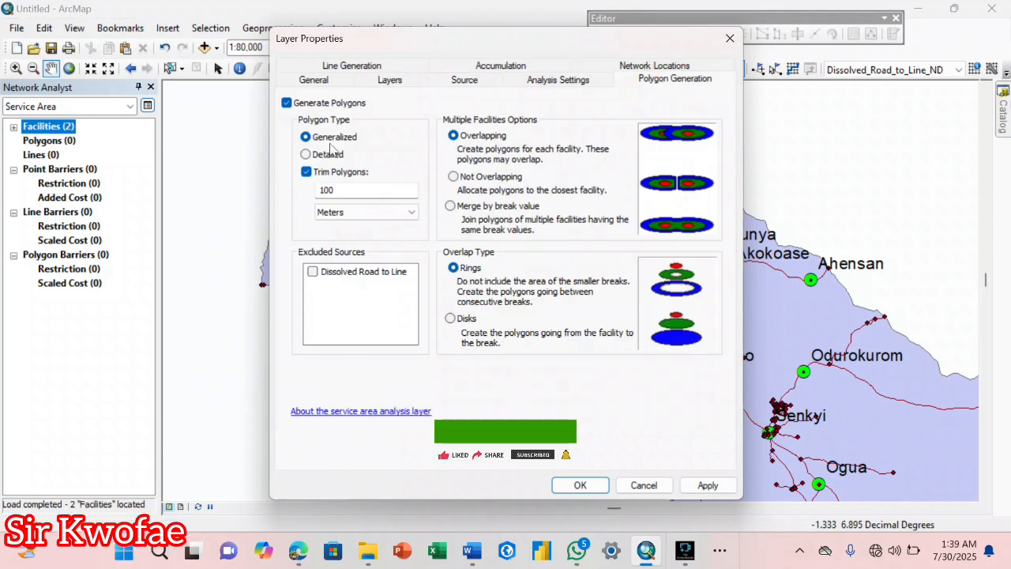
left_click(340, 190)
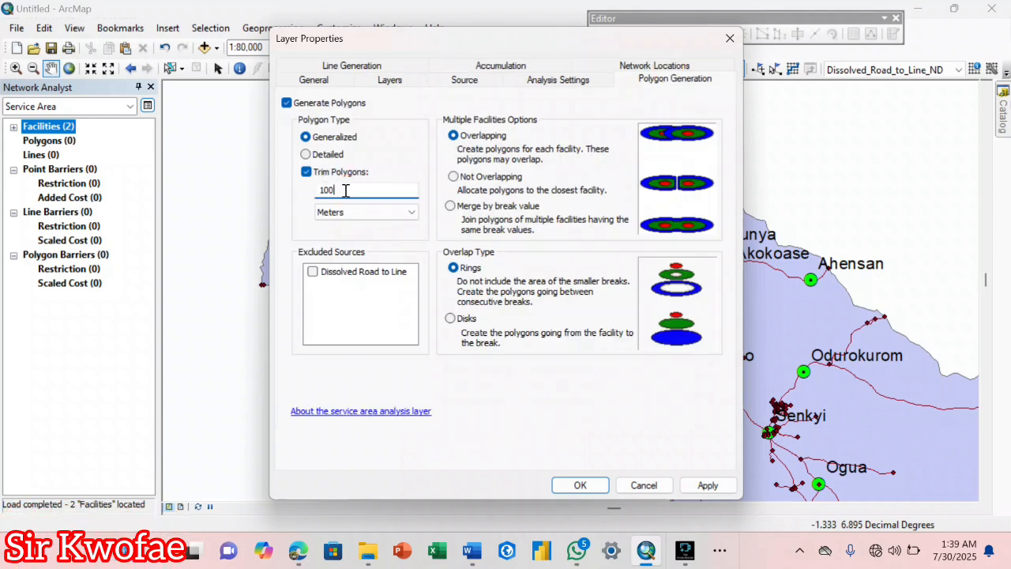
left_click(306, 172)
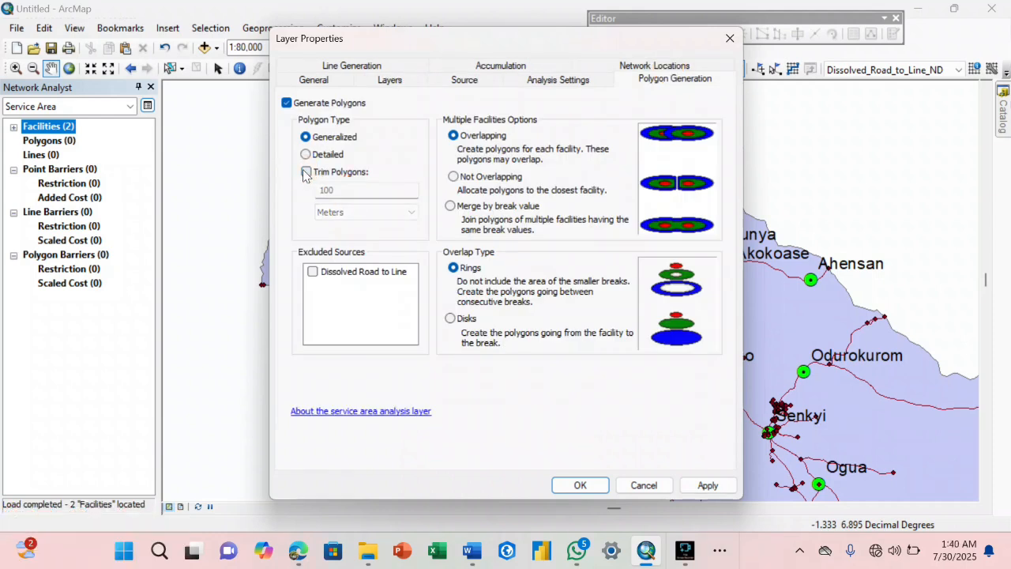
left_click(451, 207)
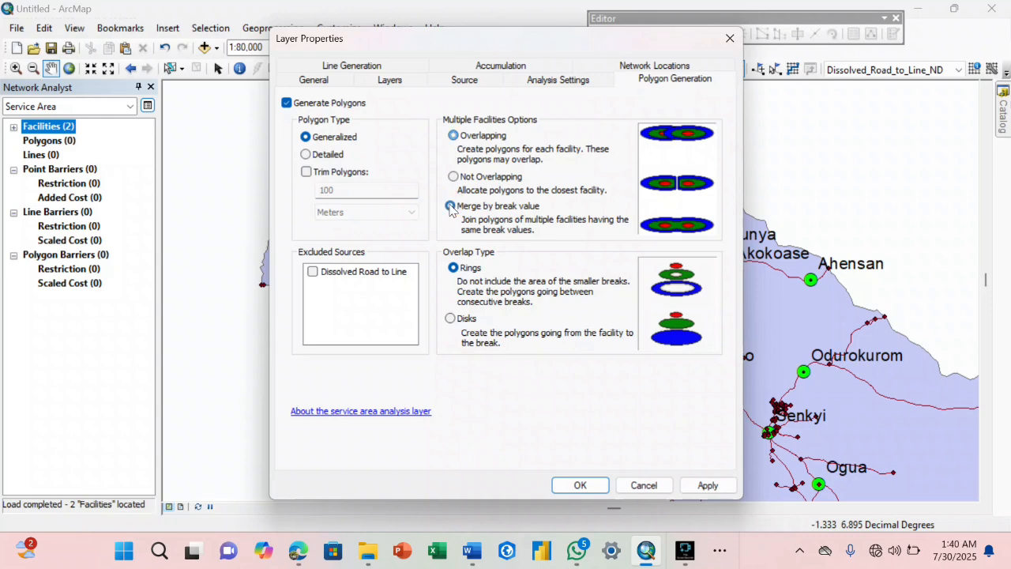
left_click(450, 319)
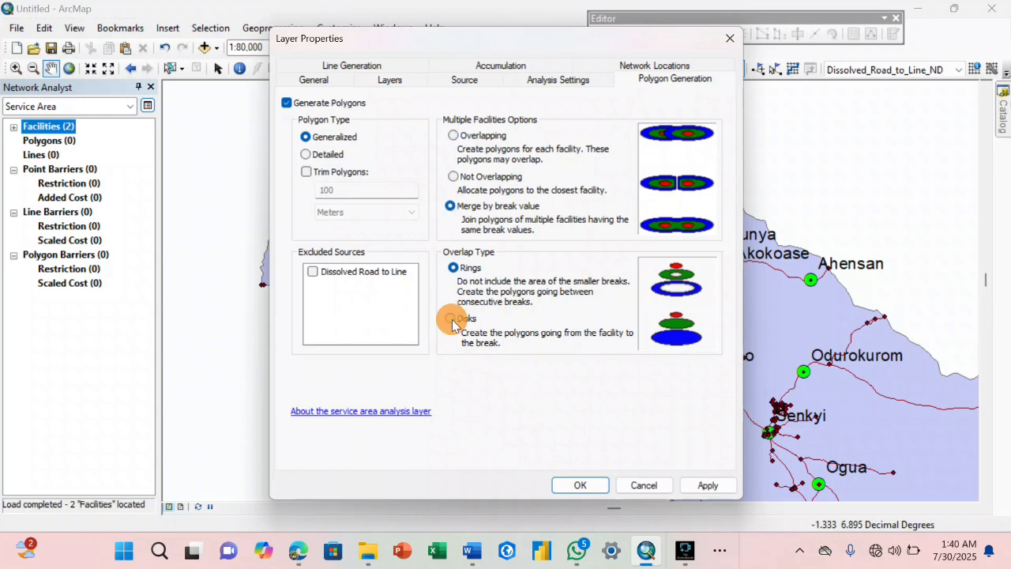
left_click(580, 483)
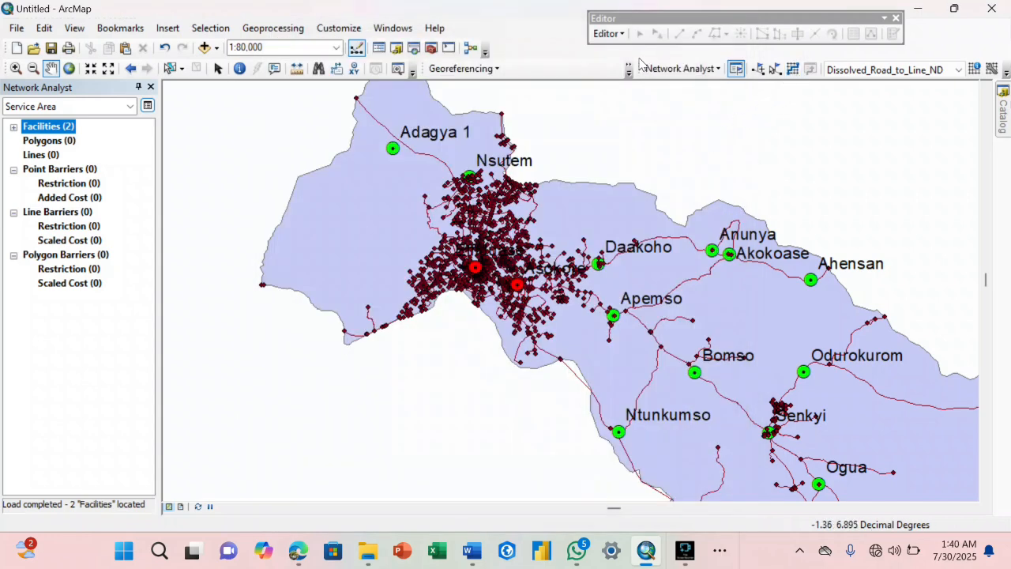
- Solve the service area analysis and inspect the generated polygons across the district
left_click(791, 71)
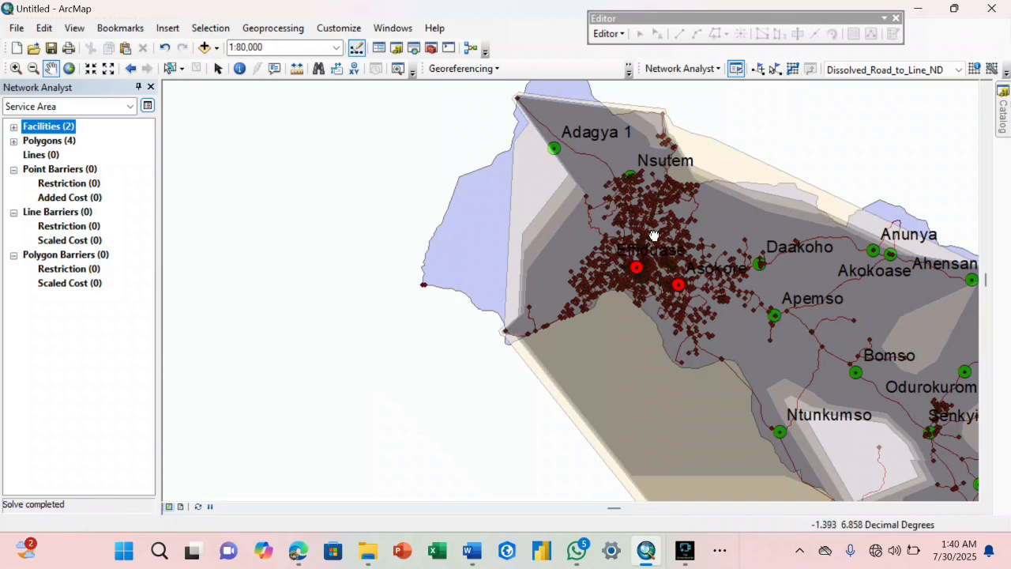
left_click_drag(654, 236, 526, 219)
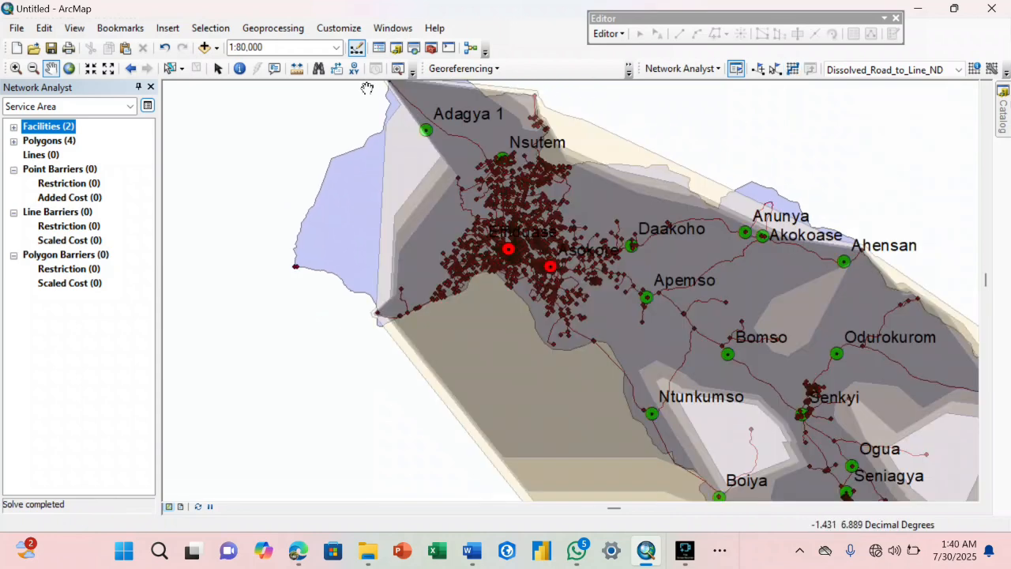
left_click(108, 69)
left_click(109, 70)
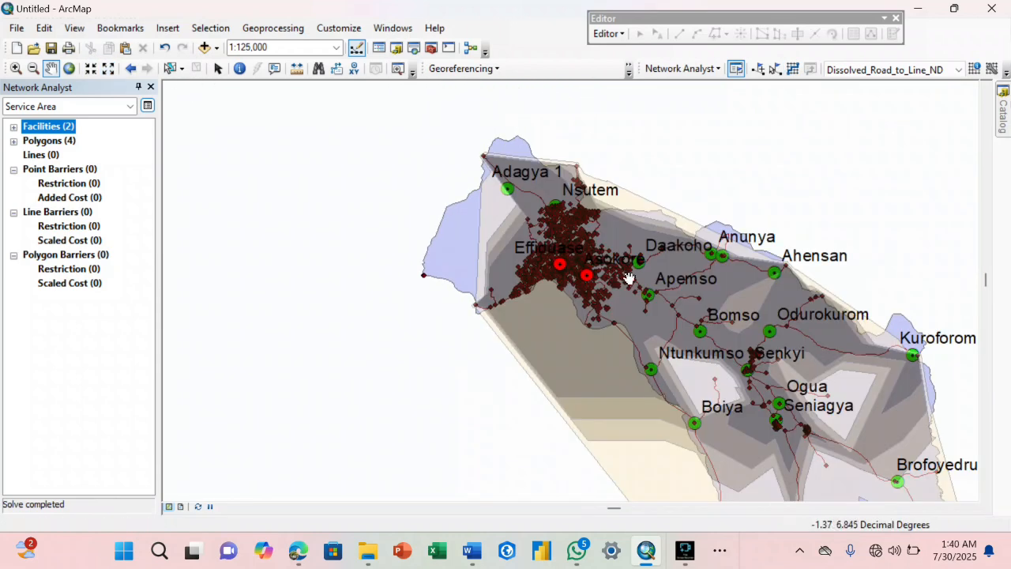
left_click_drag(625, 276, 556, 237)
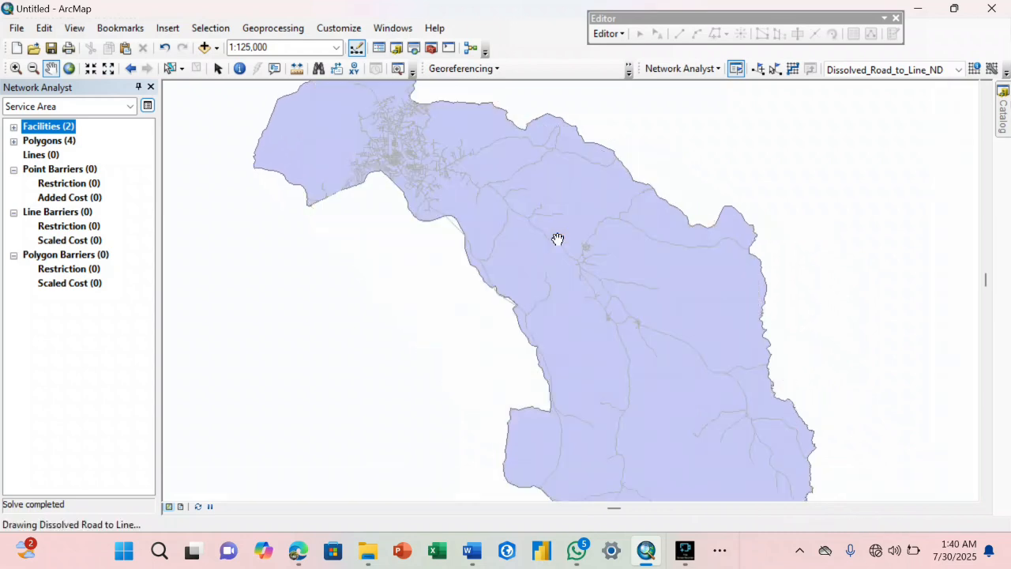
left_click(108, 69)
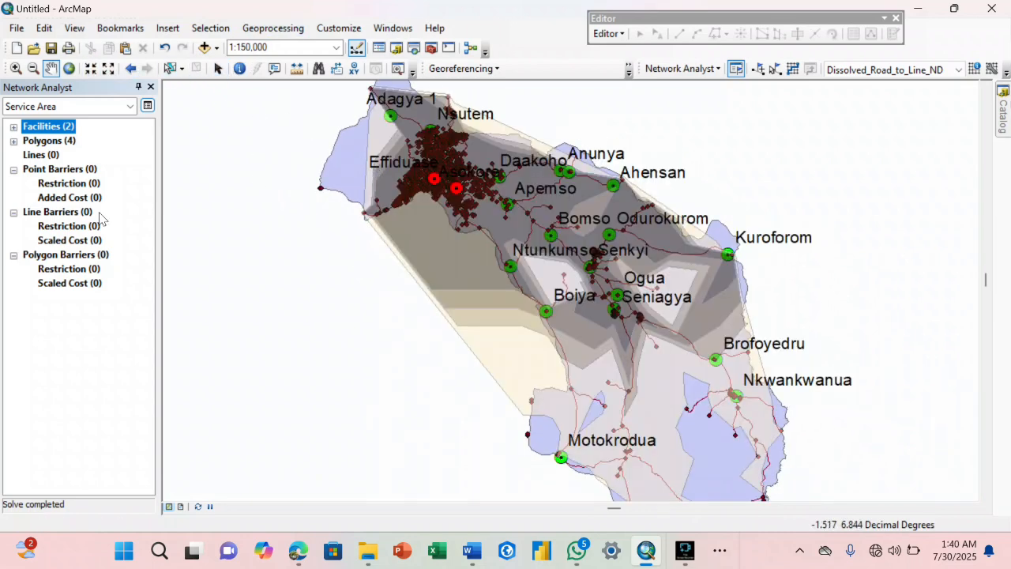
- Show the table of contents and add all ToBreak values as unique-value categories in the Polygons layer's symbology
left_click(404, 28)
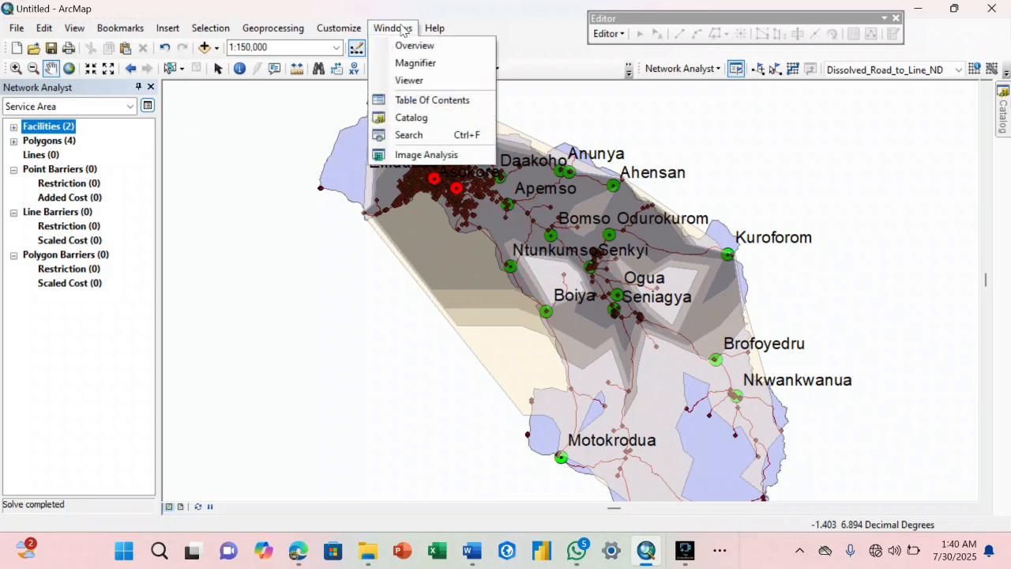
left_click(418, 101)
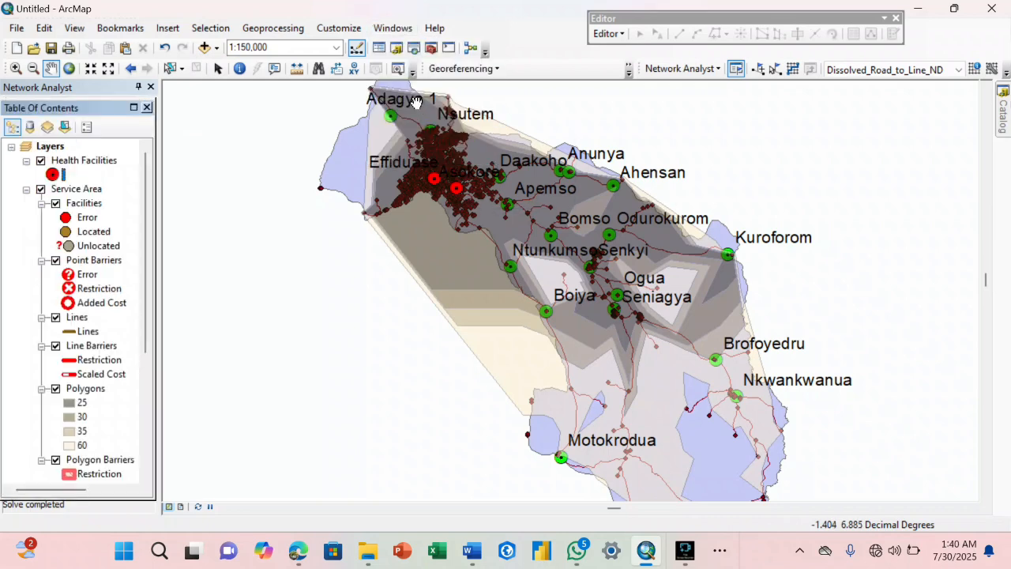
left_click(86, 388)
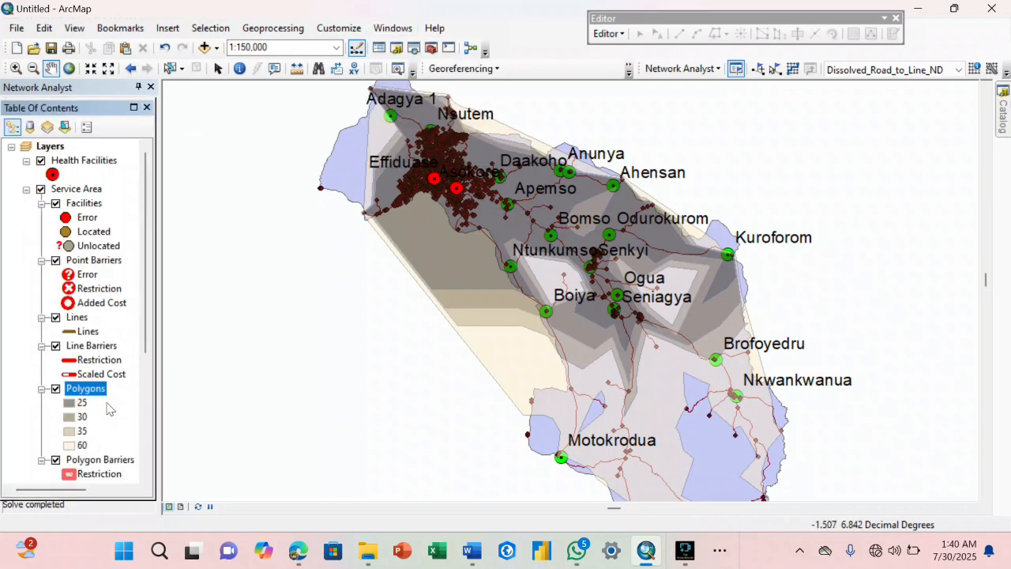
right_click(95, 395)
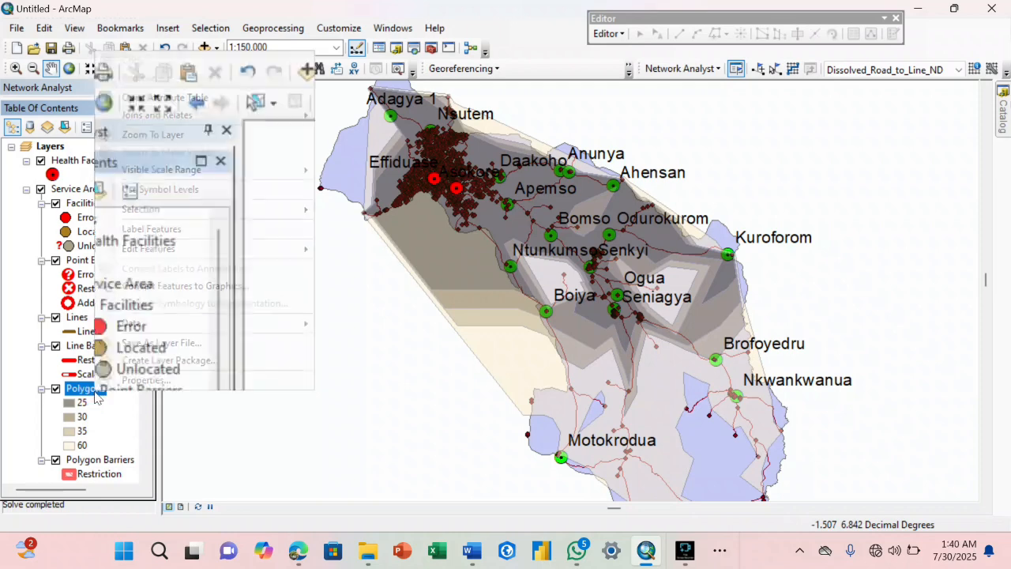
left_click(126, 380)
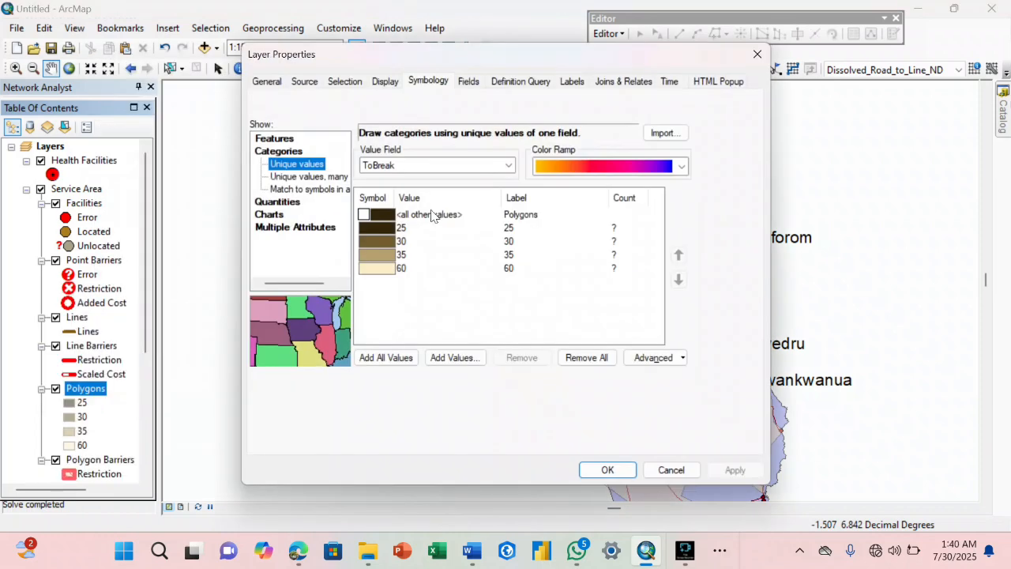
left_click(386, 357)
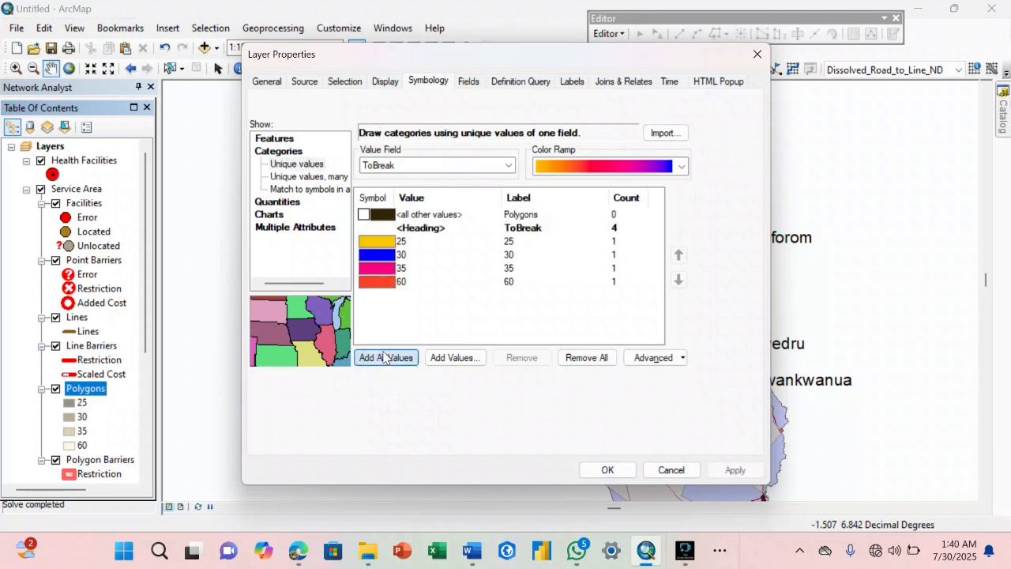
- Apply the orange-red-magenta-blue color ramp to the polygon break classes and inspect the recolored map
left_click(680, 168)
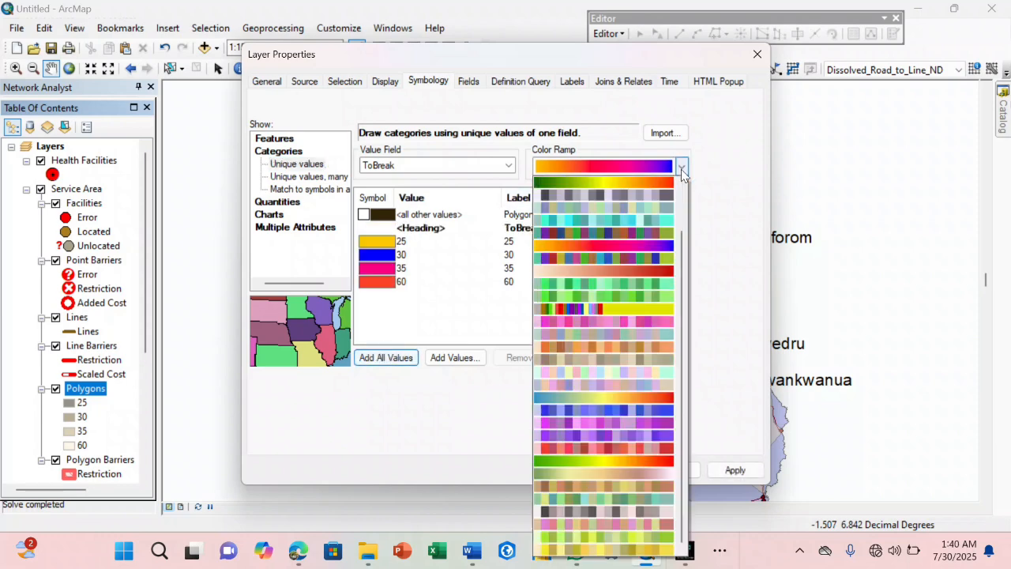
left_click(631, 246)
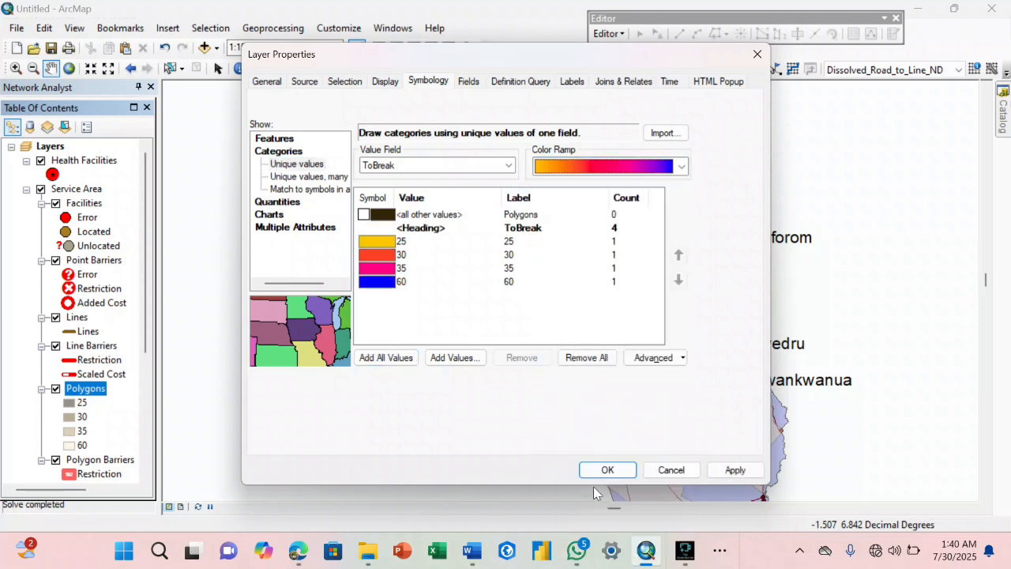
left_click(607, 471)
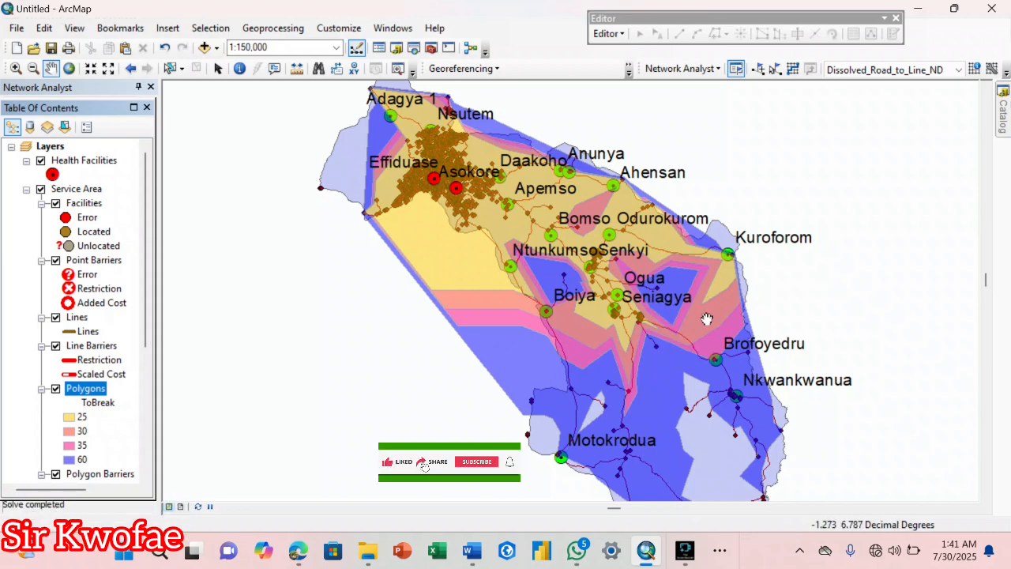
left_click_drag(645, 391, 679, 300)
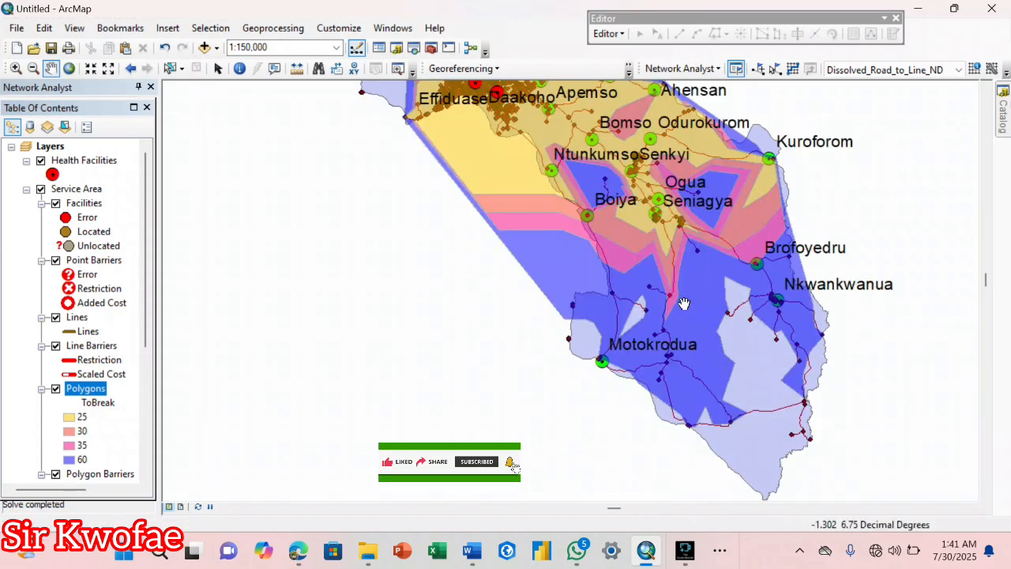
left_click_drag(510, 275, 478, 331)
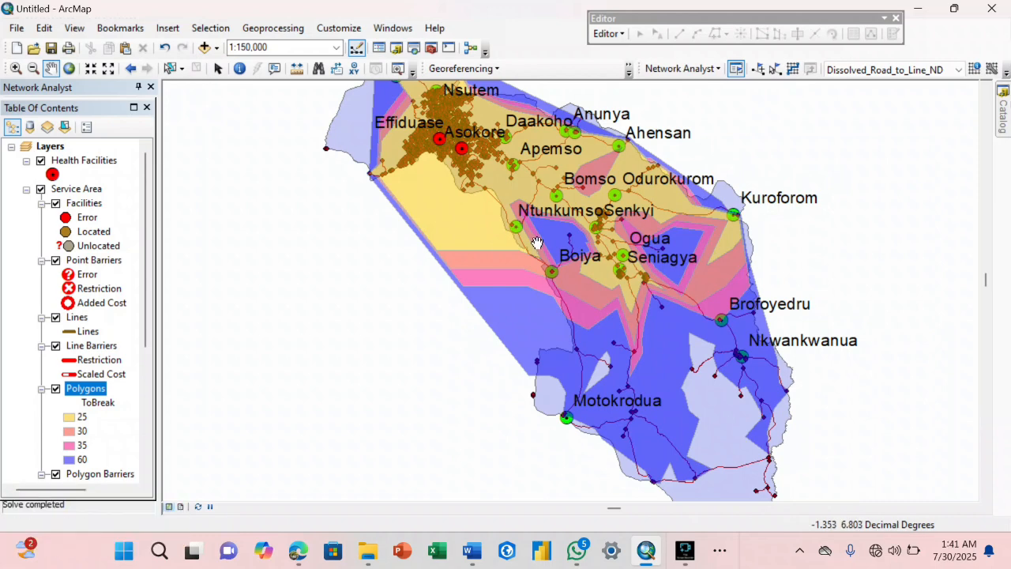
left_click(177, 506)
left_click(560, 284)
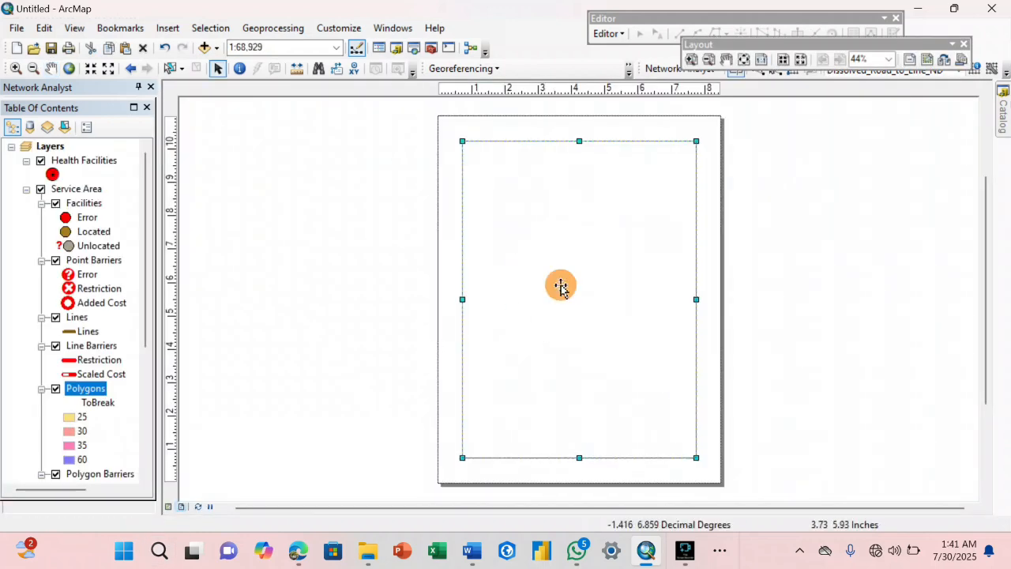
left_click(51, 68)
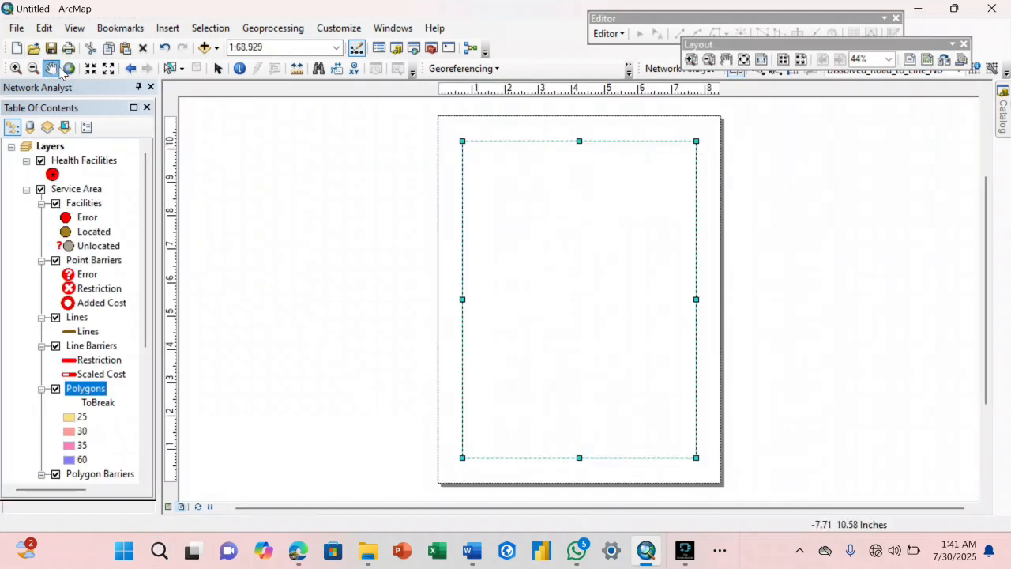
left_click(575, 287)
left_click_drag(575, 287, 518, 259)
left_click(596, 286)
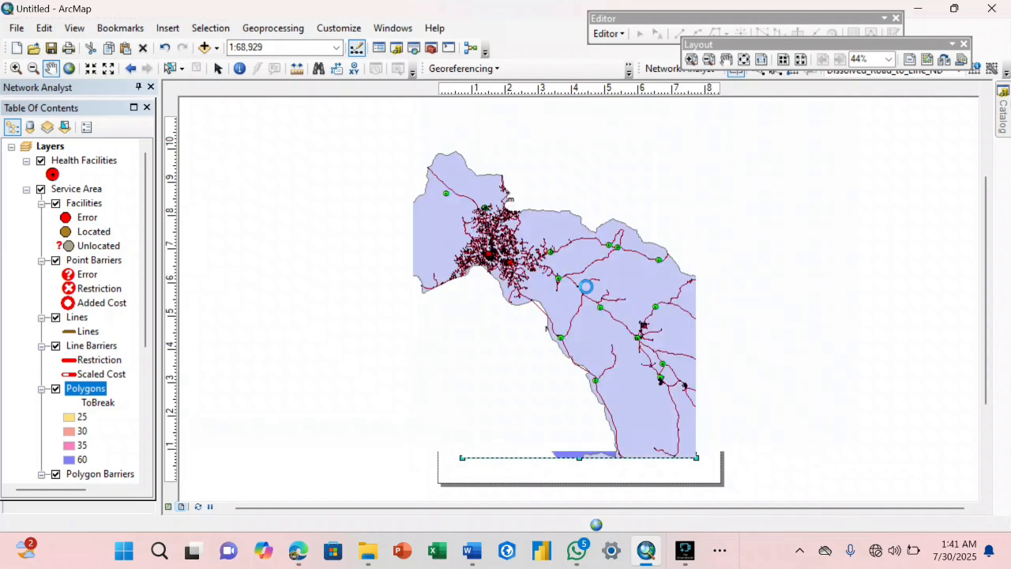
left_click(168, 506)
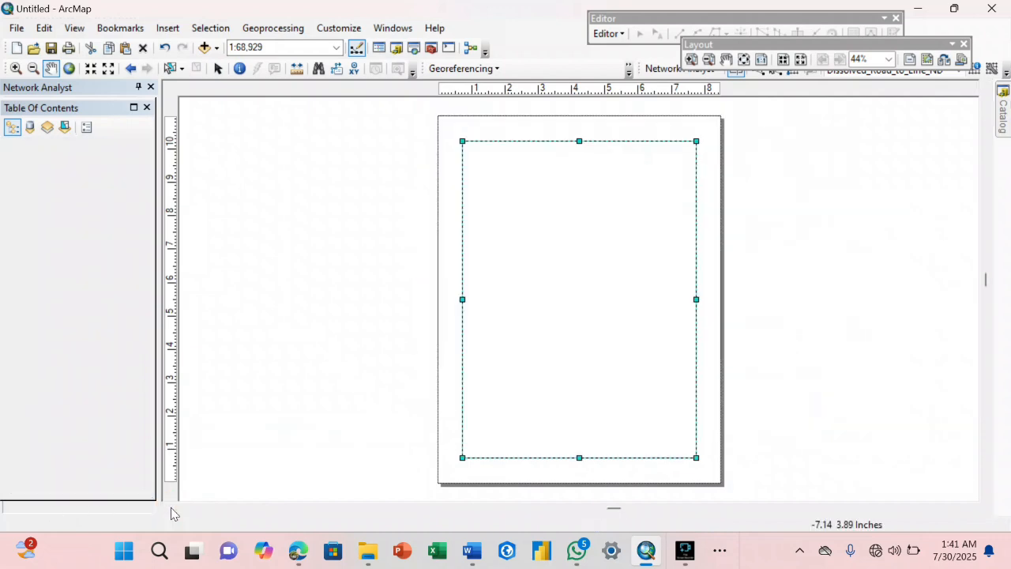
left_click_drag(533, 327, 558, 343)
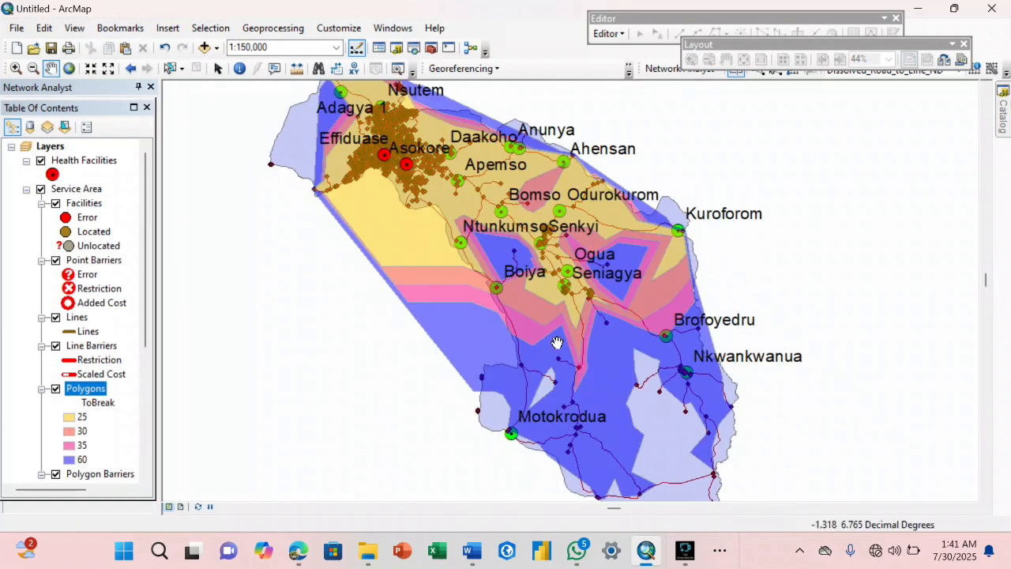
- Close the table of contents and enable polygon trimming at 1 Kilometers in the service area's polygon generation settings
left_click(146, 107)
left_click(147, 107)
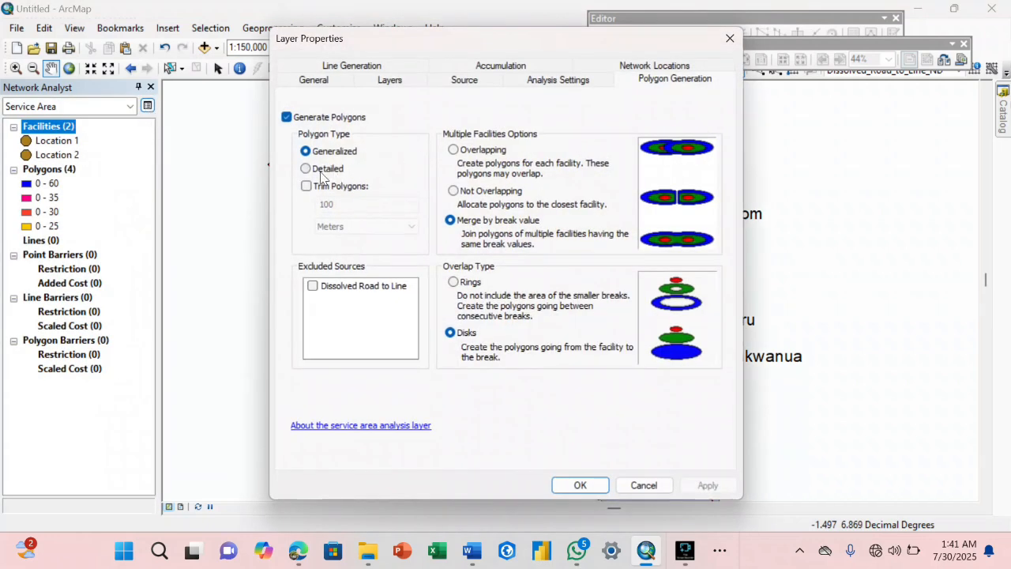
left_click(307, 186)
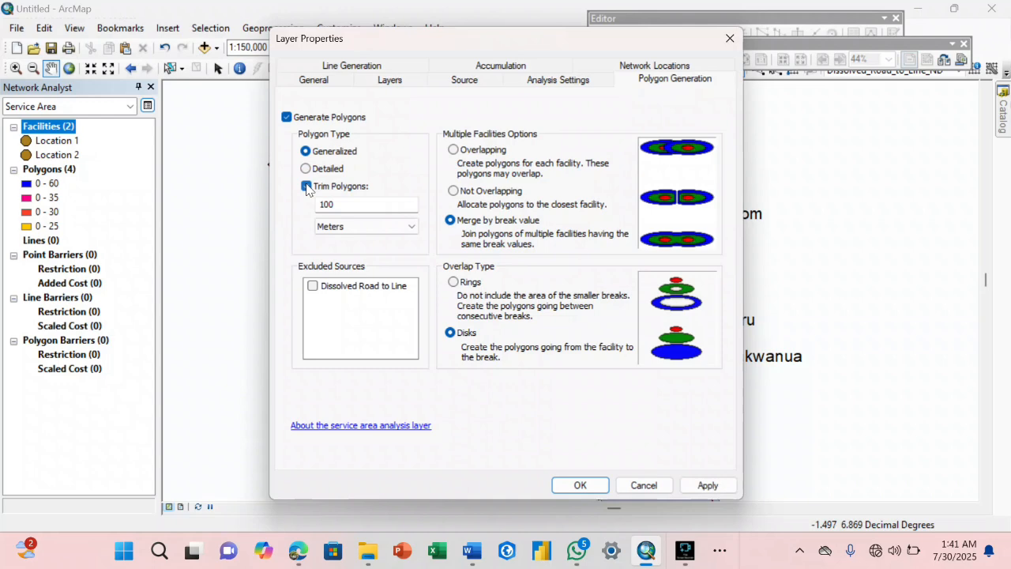
left_click(338, 203)
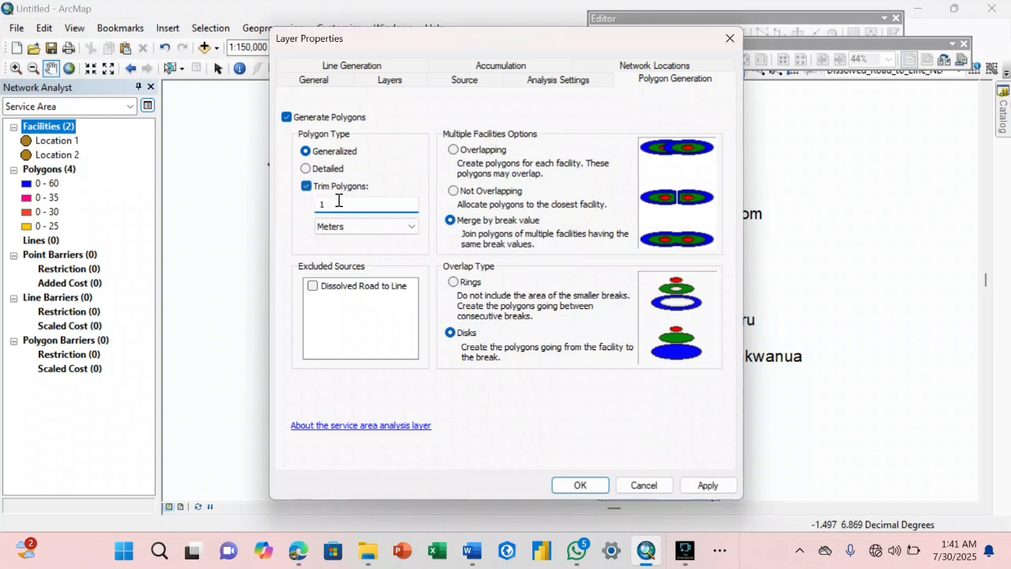
left_click(365, 226)
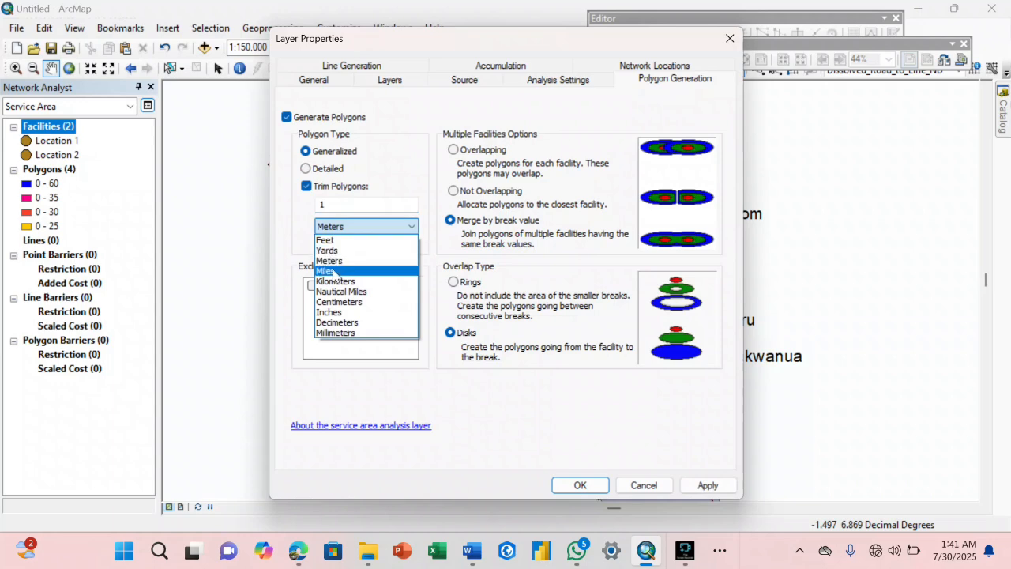
left_click(335, 283)
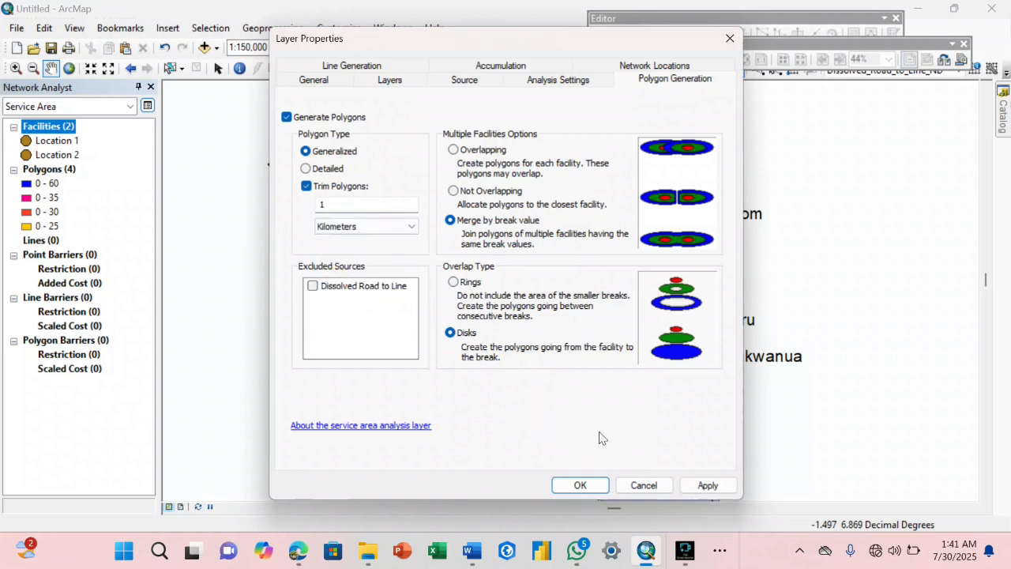
left_click(578, 485)
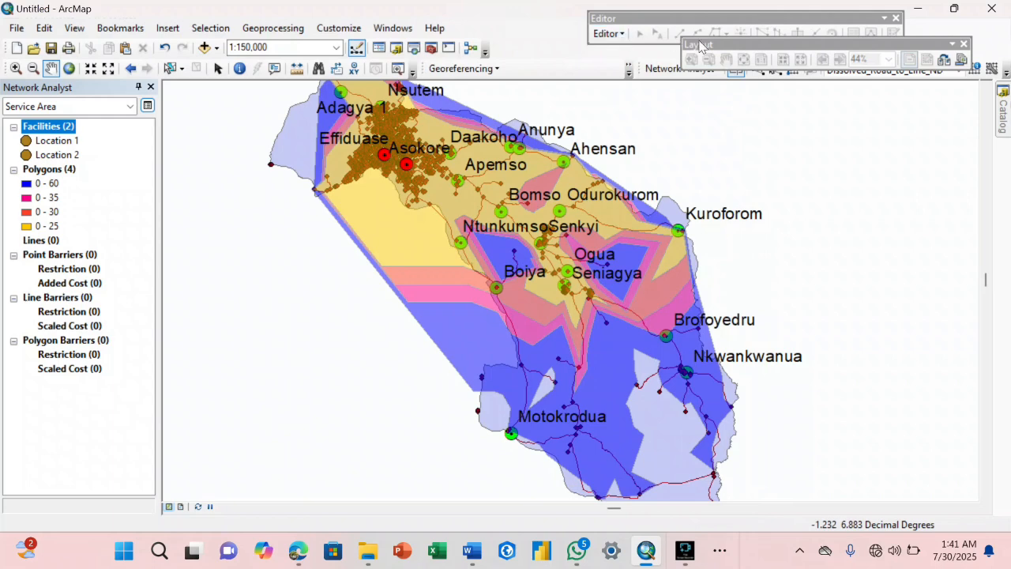
- Uncover the Network Analyst tools, solve the service area with trimming and inspect the polygons across the whole district
left_click_drag(699, 45, 588, 12)
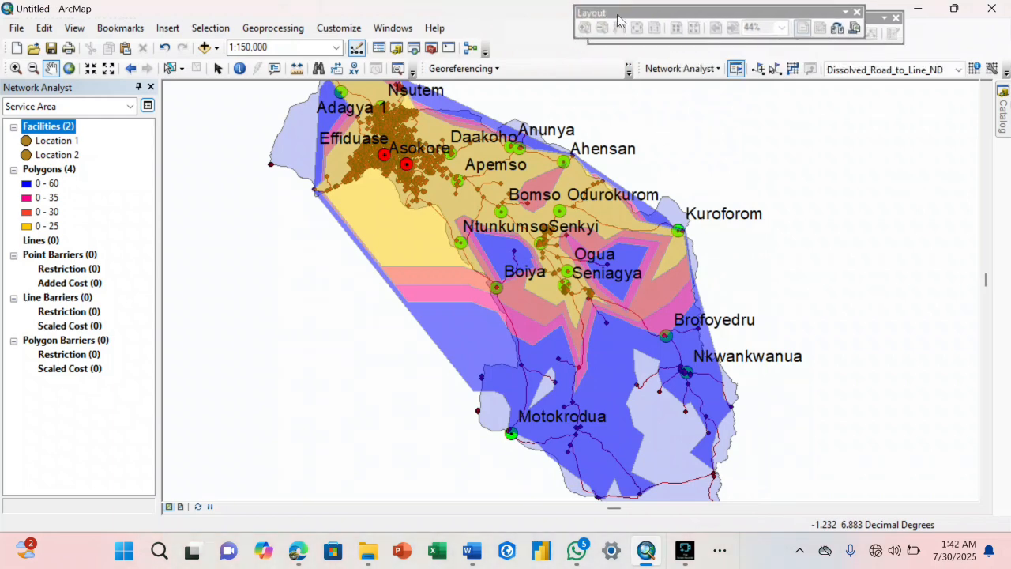
left_click(797, 72)
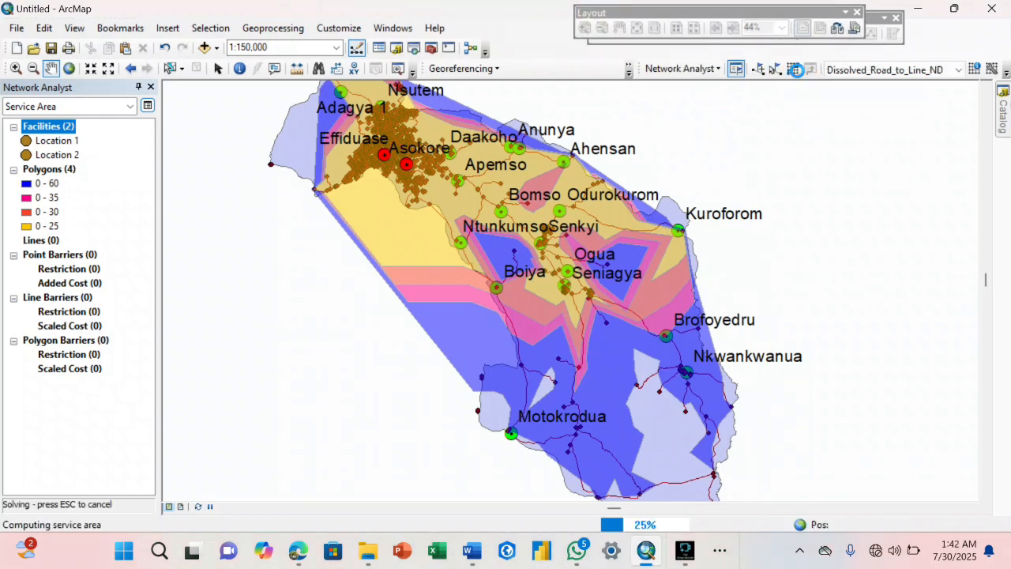
left_click_drag(592, 228, 640, 209)
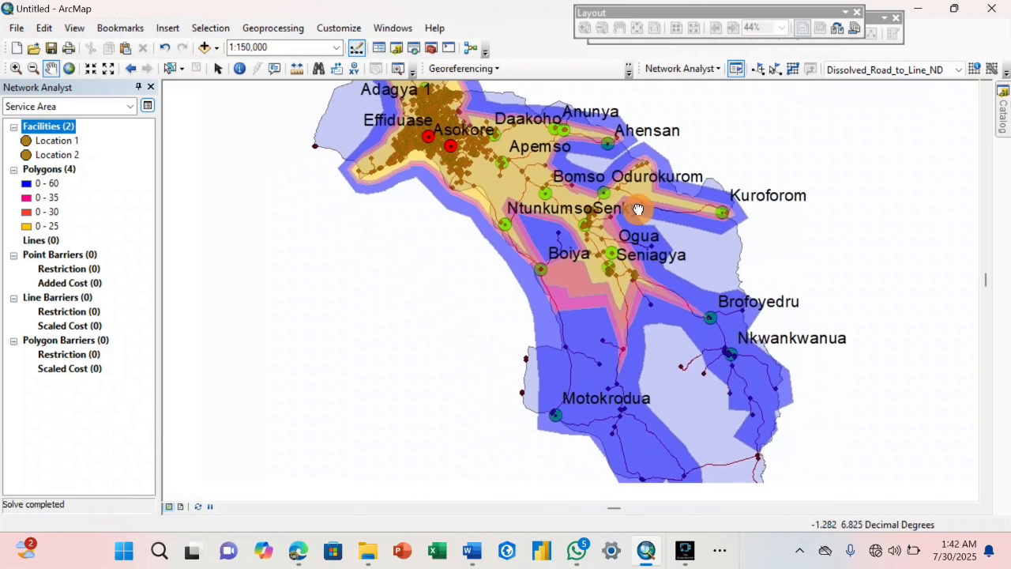
left_click(90, 72)
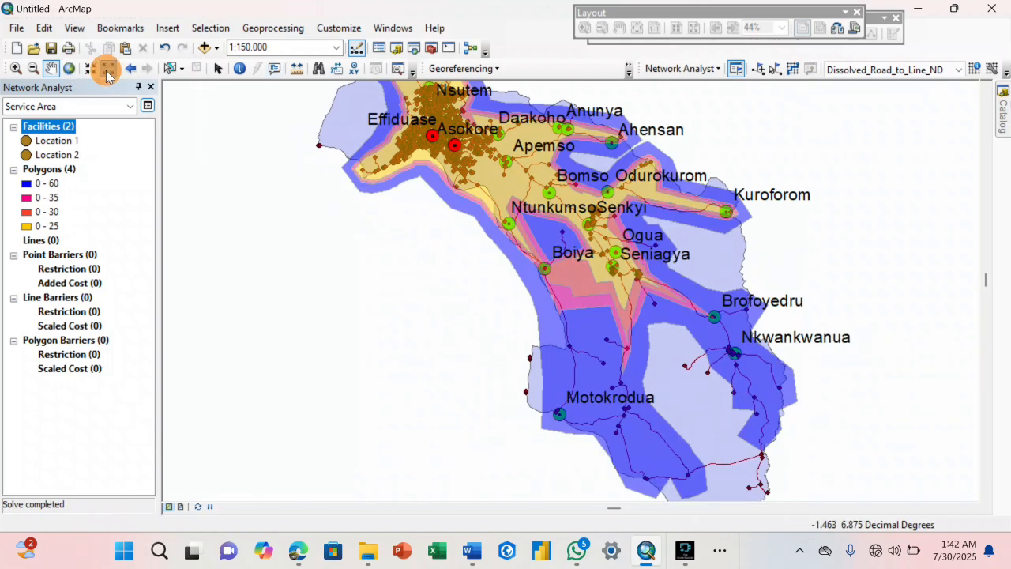
left_click_drag(533, 210, 486, 209)
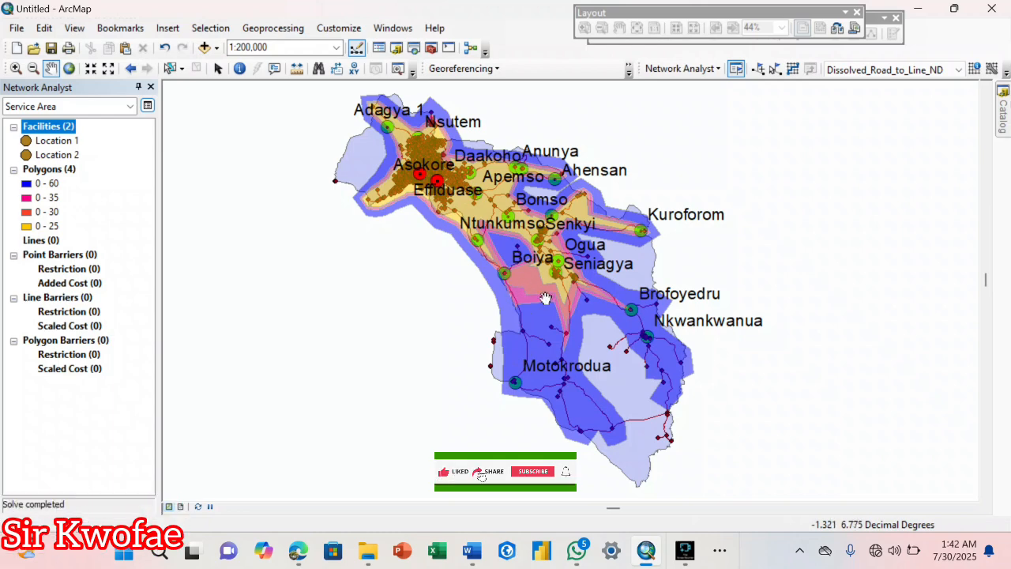
left_click_drag(545, 302, 570, 326)
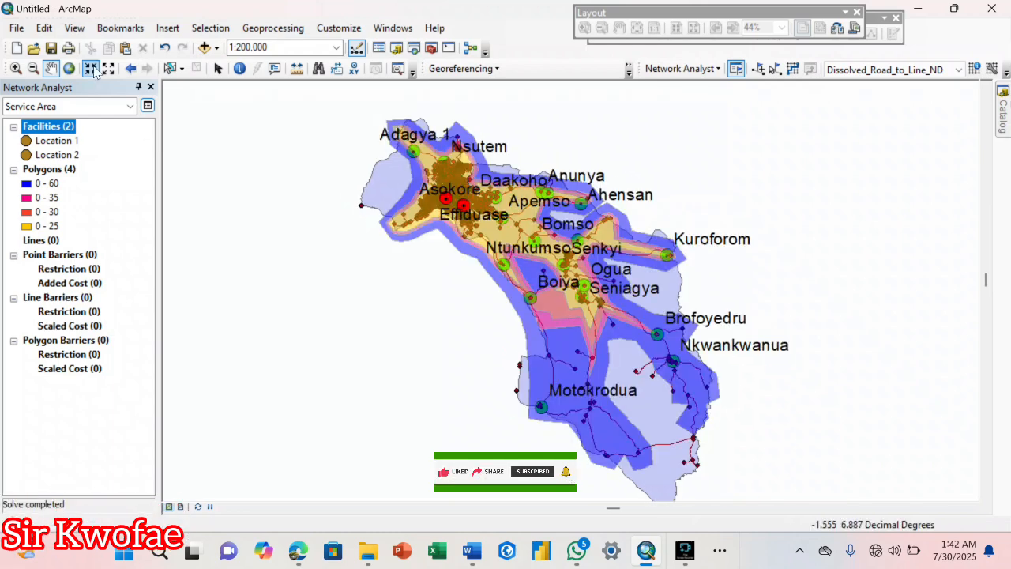
- Set the service area's multiple facilities option to Not Overlapping and apply the polygon generation settings
left_click(148, 107)
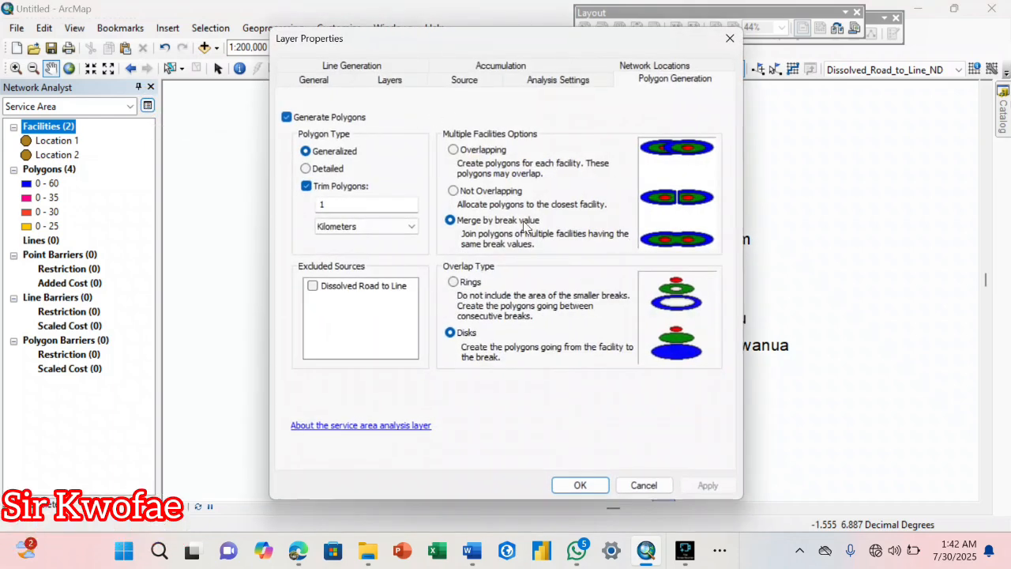
left_click(453, 191)
left_click(583, 483)
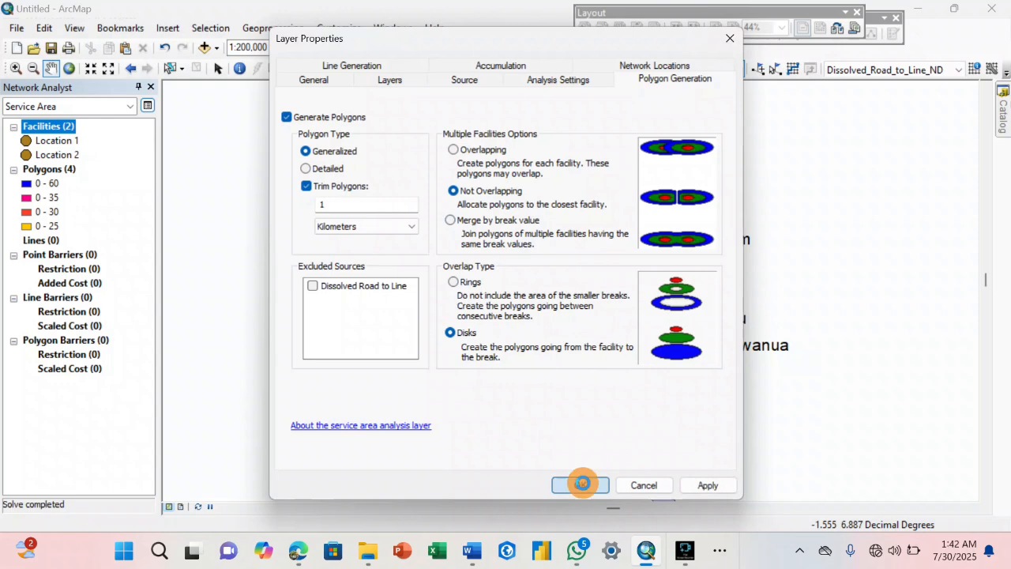
- Solve the service area again and inspect the facility-specific polygons from Effiduase and Asokore to Boiya and Kuroforom
left_click(791, 70)
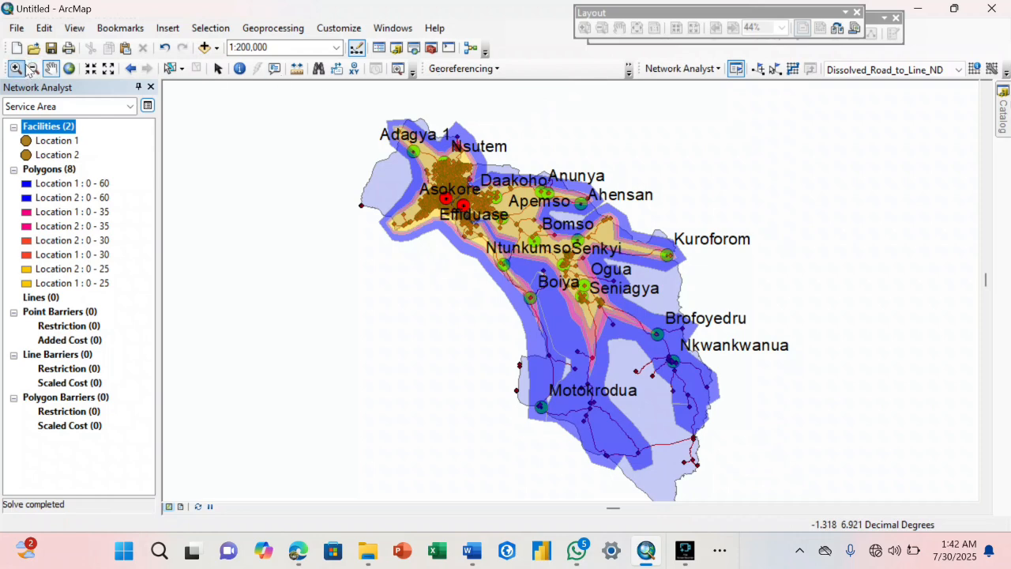
left_click(90, 74)
left_click(90, 74)
left_click(90, 74)
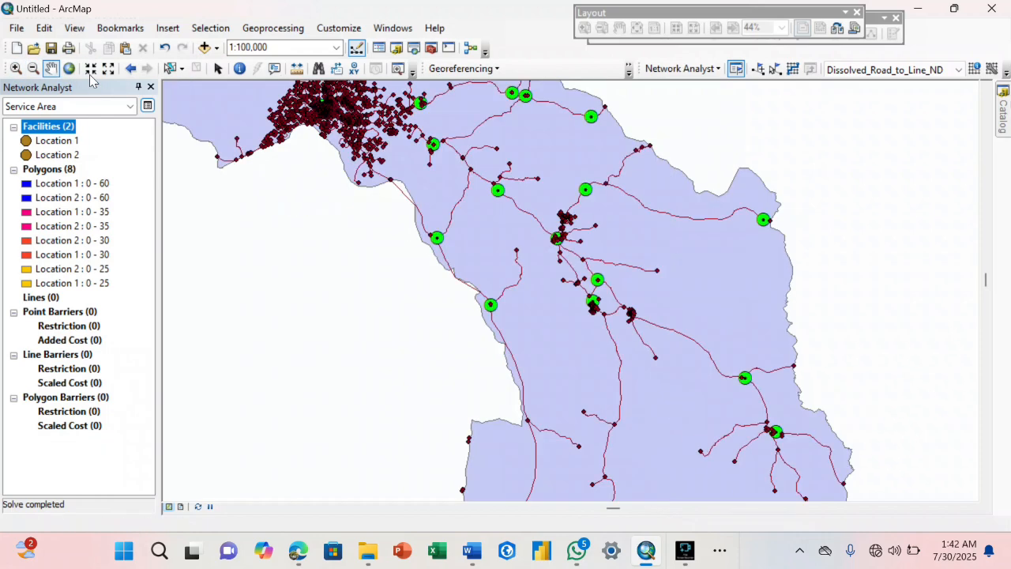
left_click(90, 74)
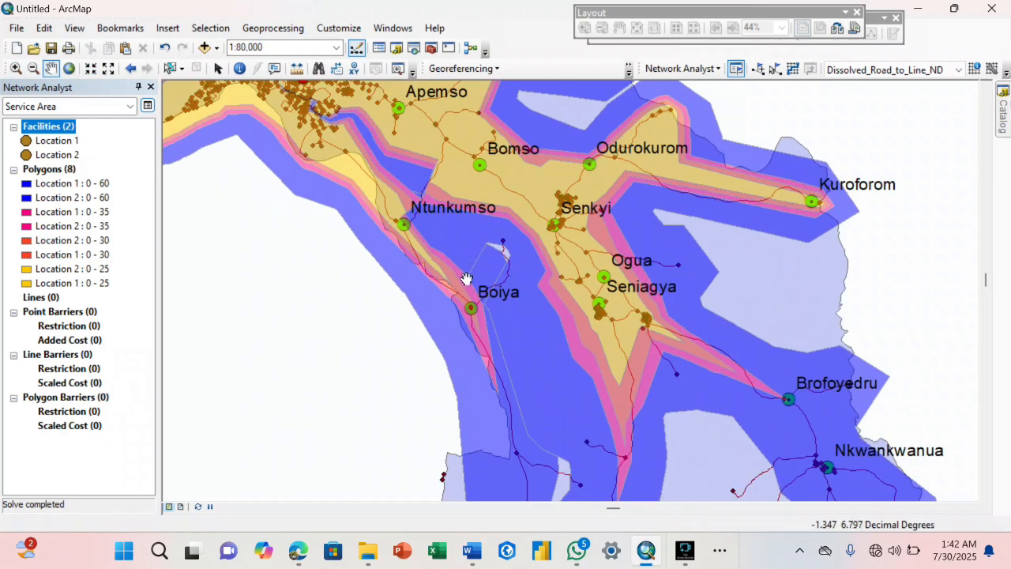
left_click_drag(676, 149, 687, 274)
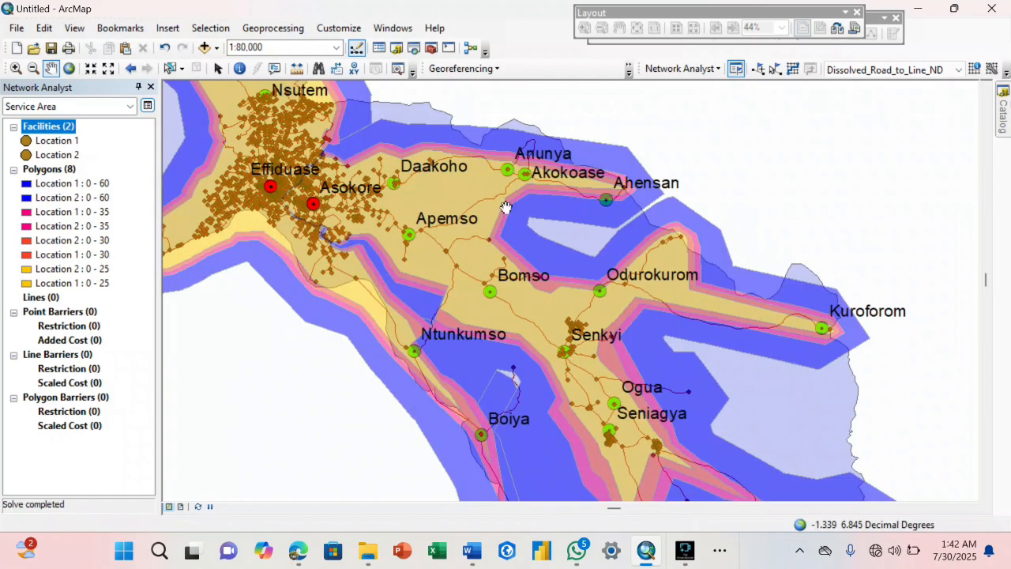
left_click_drag(444, 212, 512, 143)
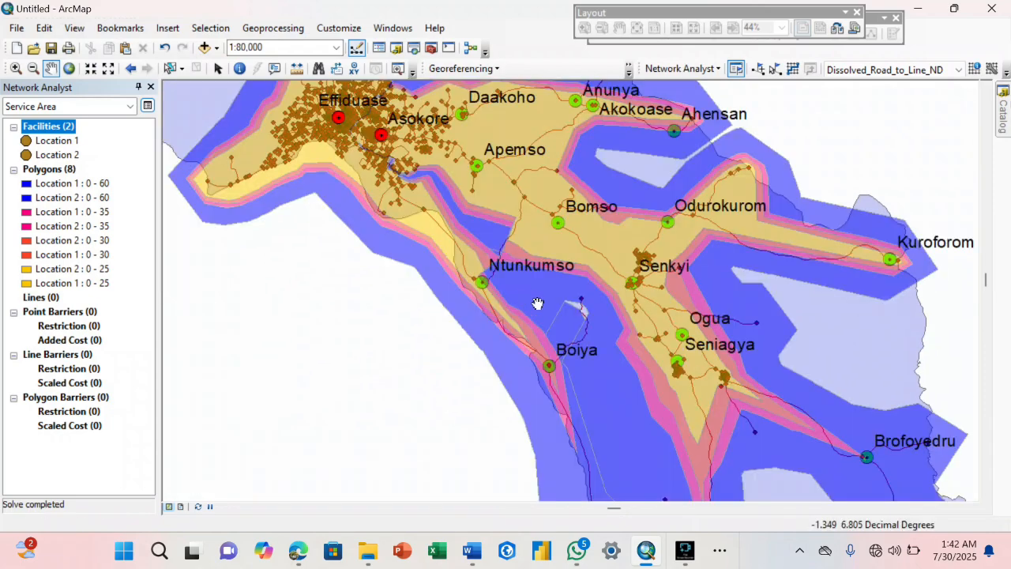
- Set the service area's multiple facilities option to Merge by break value and solve the service area again
left_click_drag(604, 325, 656, 194)
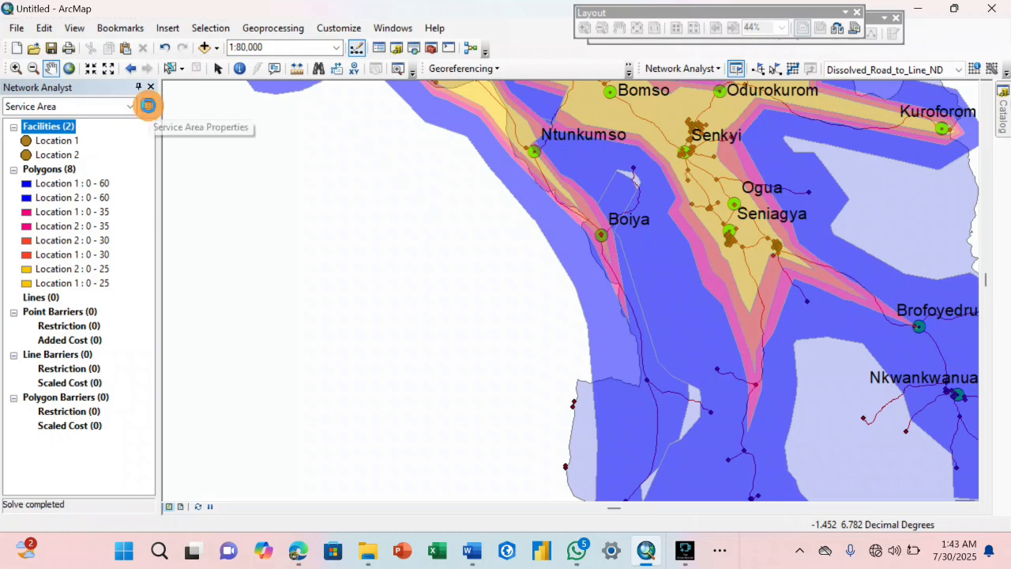
left_click(148, 106)
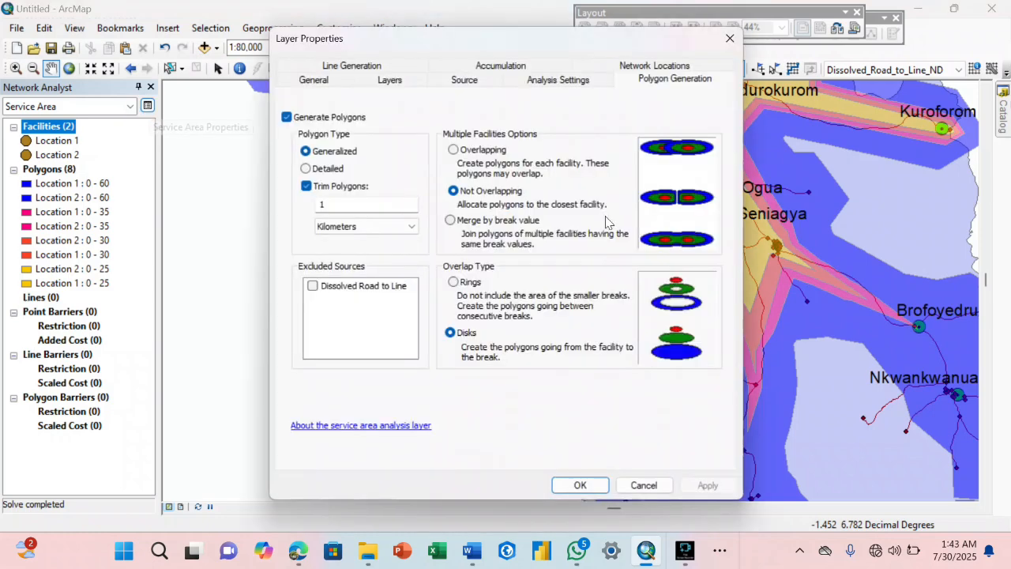
left_click(450, 221)
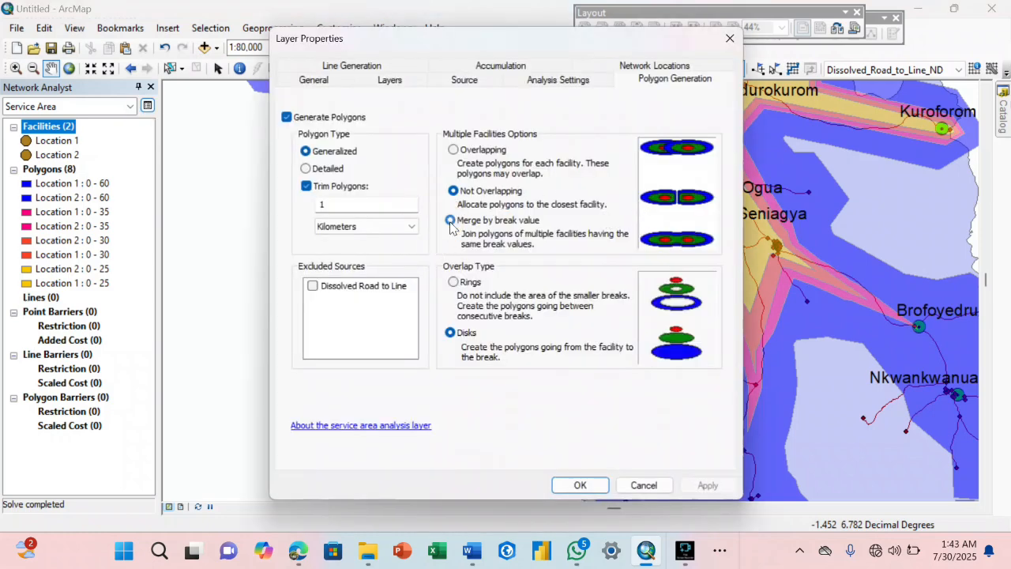
left_click(577, 485)
left_click(790, 70)
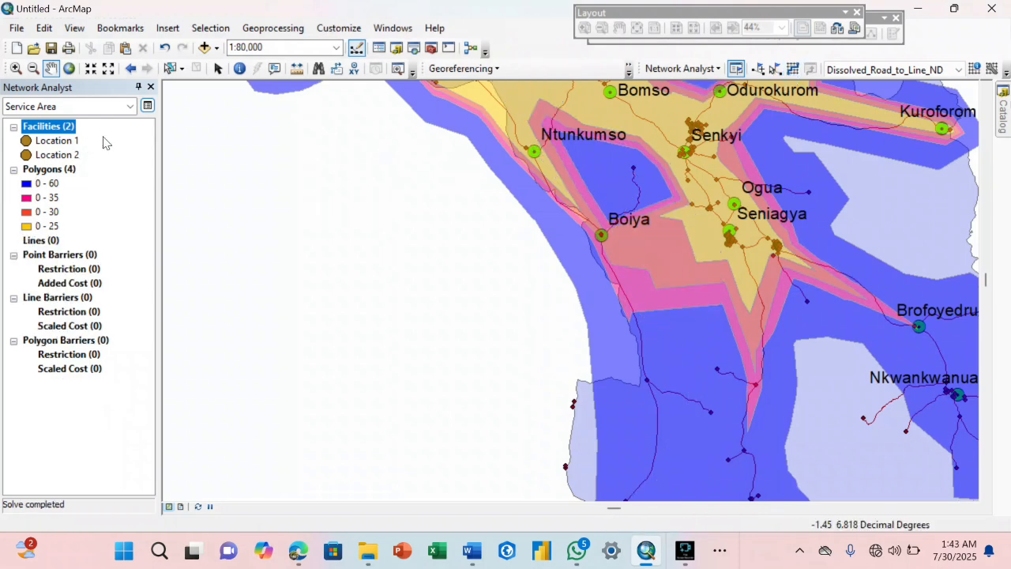
- Change the multiple facilities option to Overlapping, solve the service area and inspect the overlapping polygons from Effiduase to Brofoyedru
left_click(147, 106)
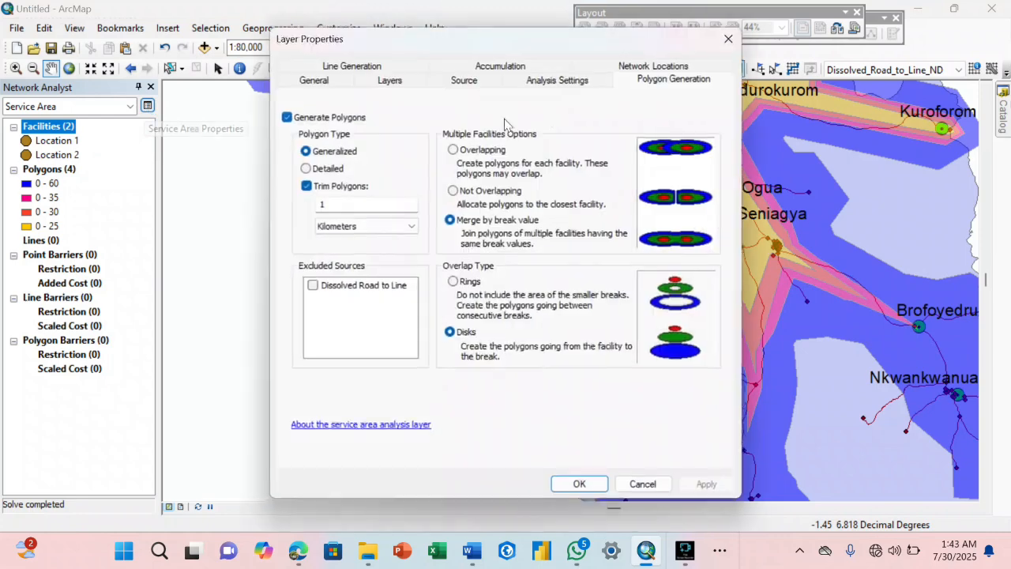
left_click(453, 150)
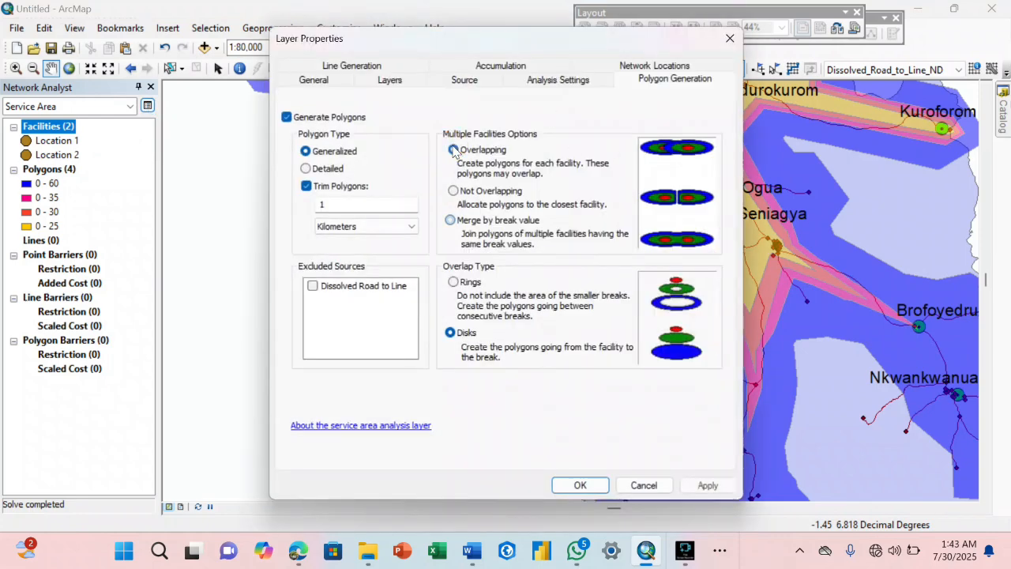
left_click(580, 486)
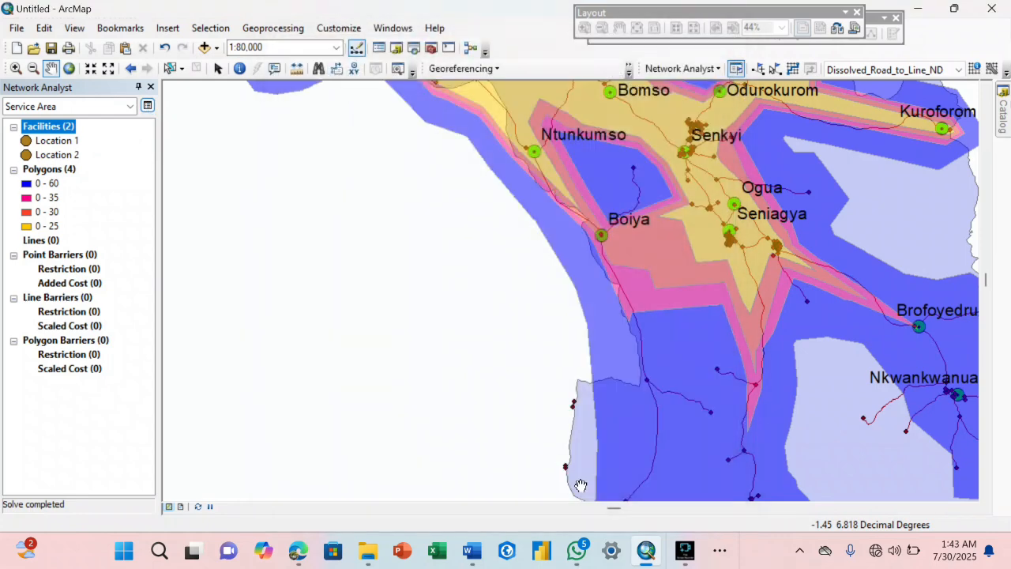
left_click(795, 66)
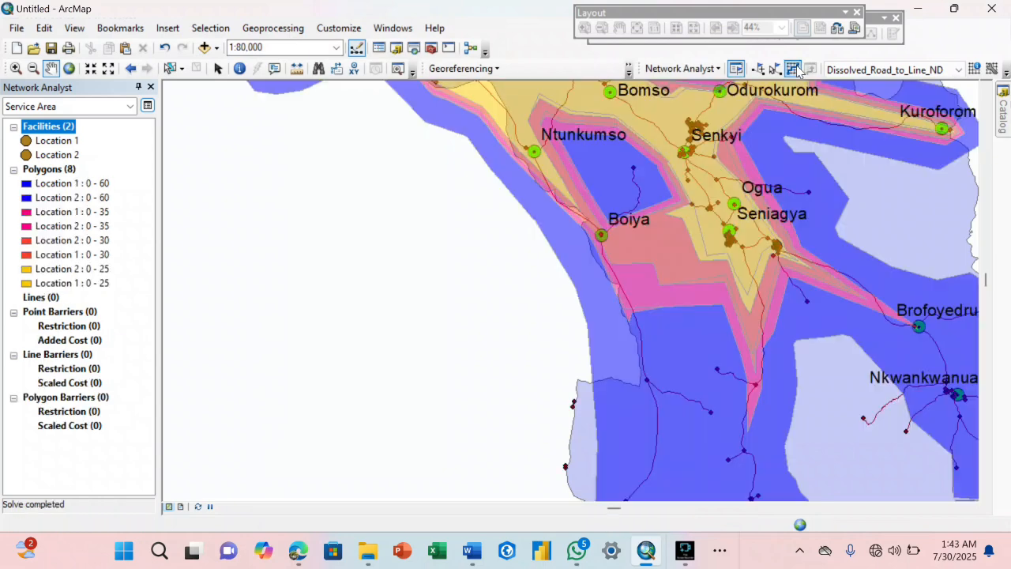
left_click_drag(677, 236, 566, 348)
left_click_drag(632, 268, 663, 323)
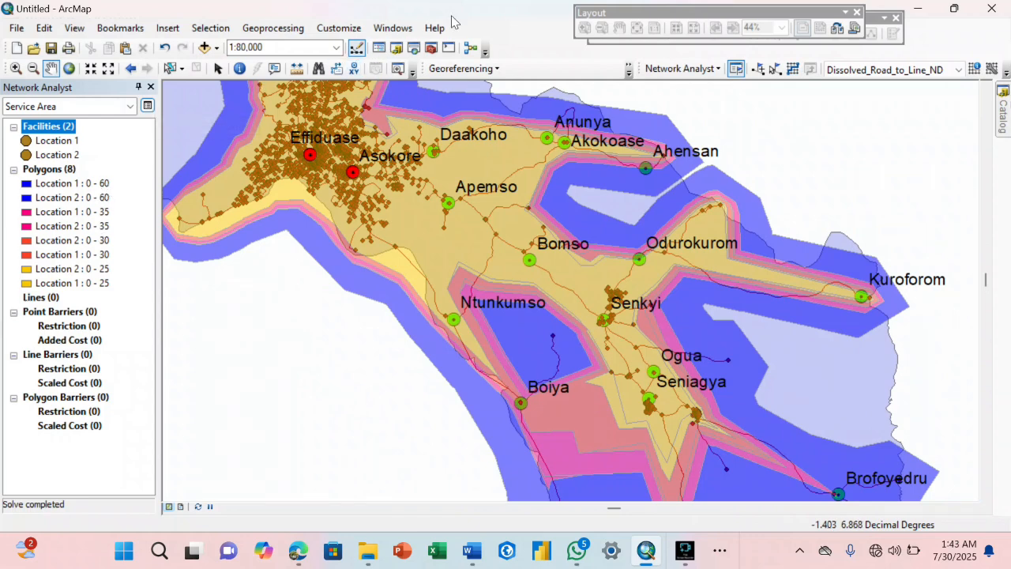
left_click_drag(531, 253, 443, 181)
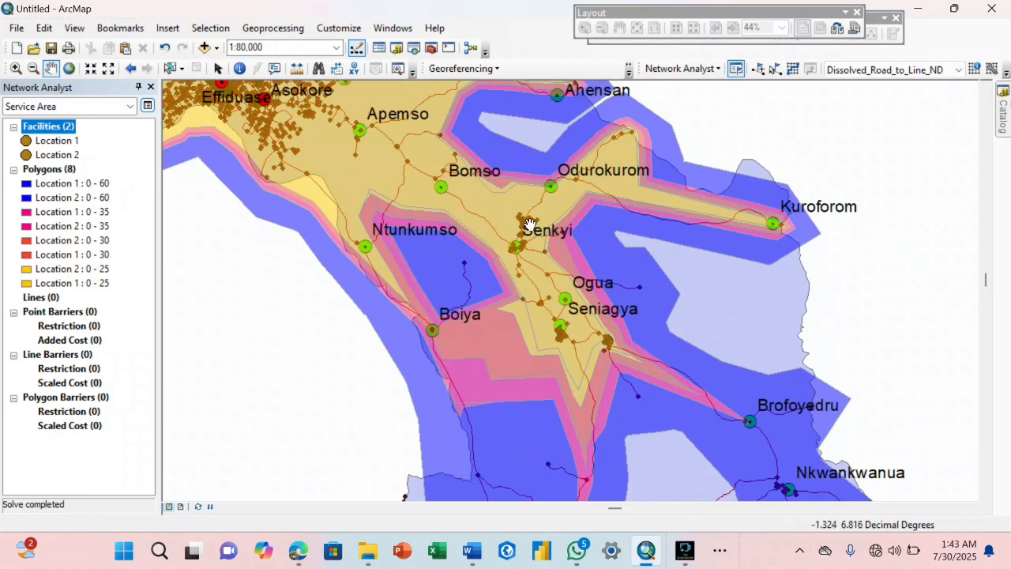
- Set polygon generation to Merge by break value with the Rings overlap type, and solve the service area
left_click(147, 106)
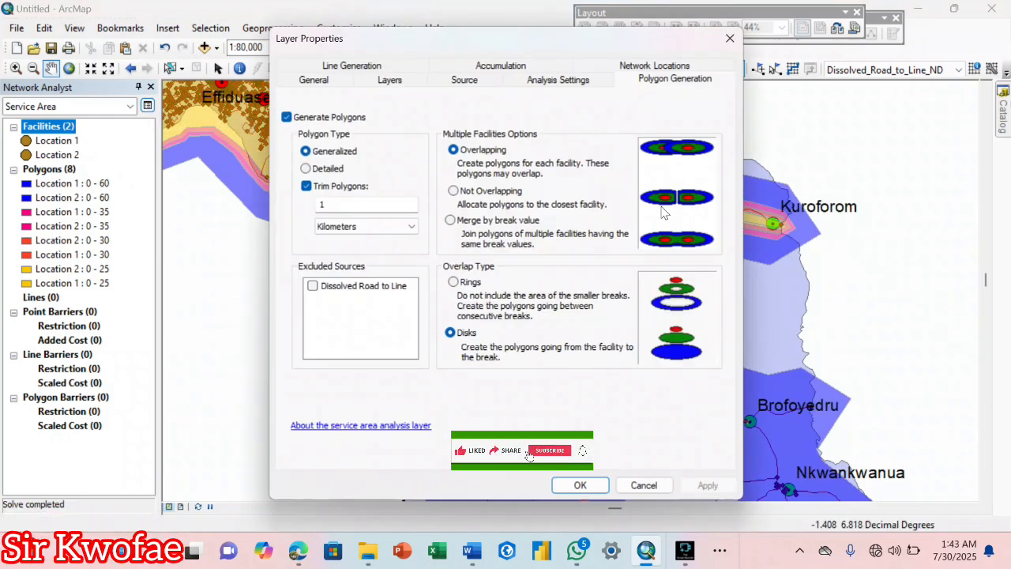
left_click(450, 220)
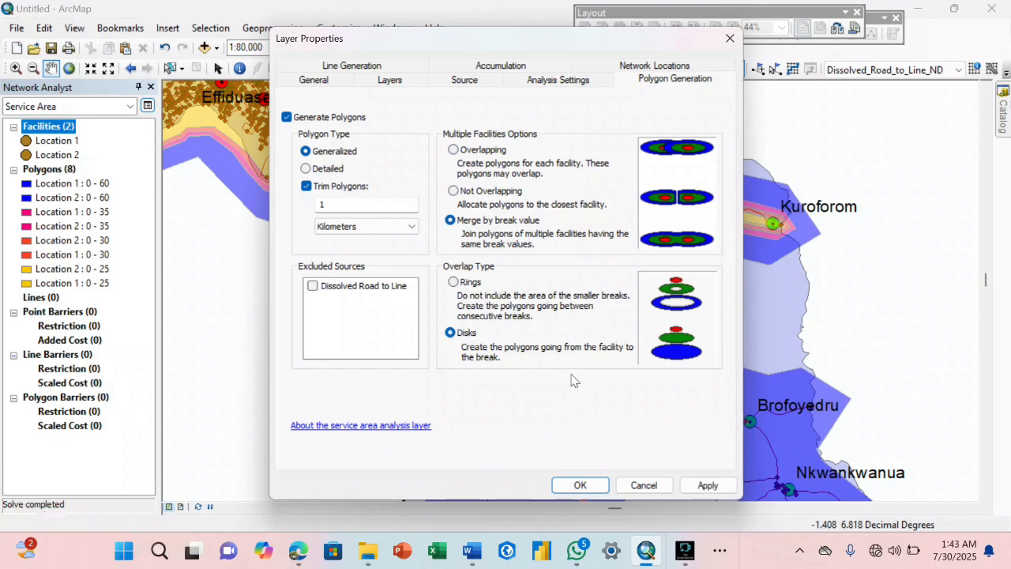
left_click(453, 283)
left_click(578, 483)
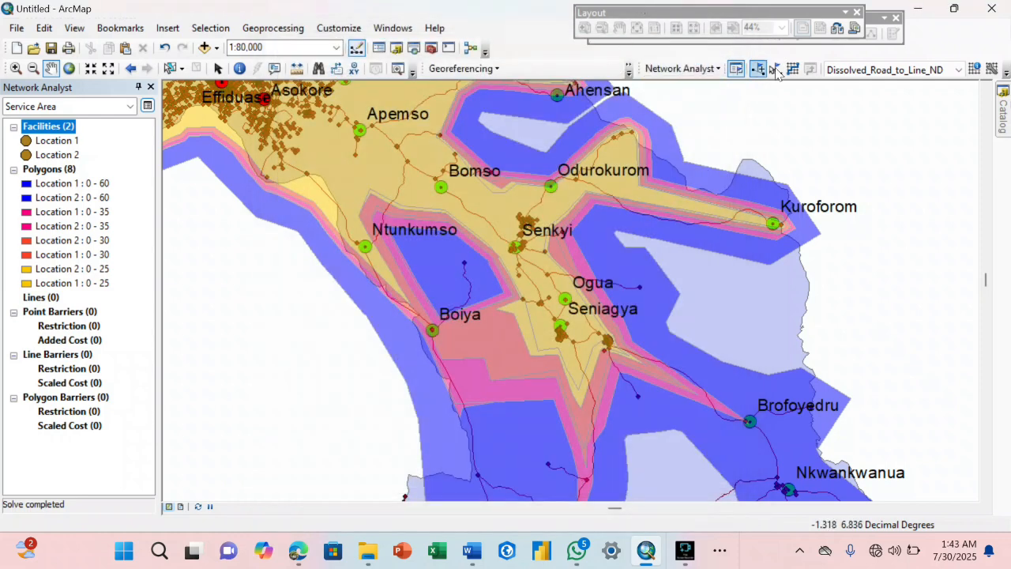
left_click(793, 71)
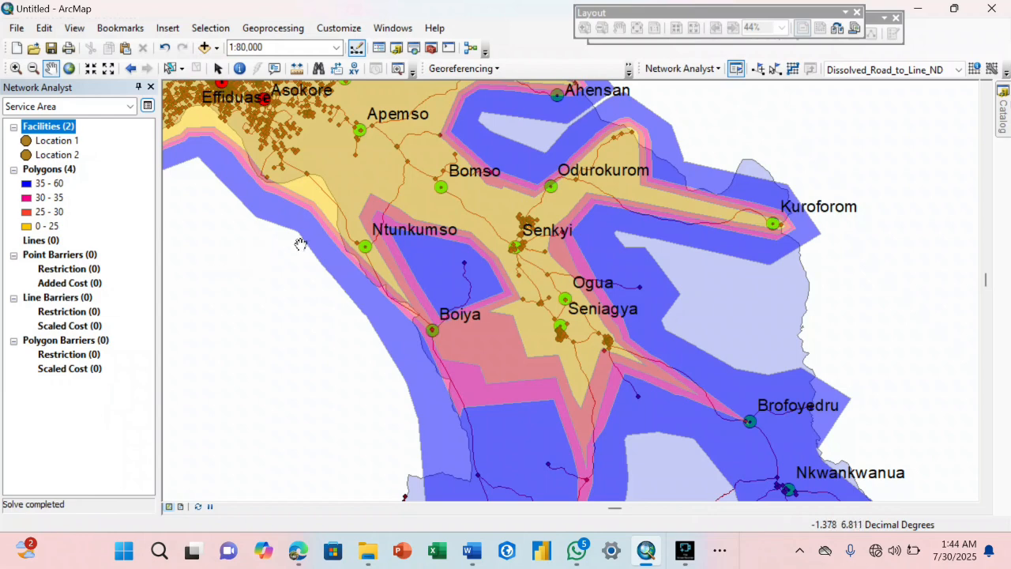
- Switch the polygon type to Detailed with Overlapping facilities, apply the settings, solve the service area and inspect the area around Effiduase
left_click(147, 105)
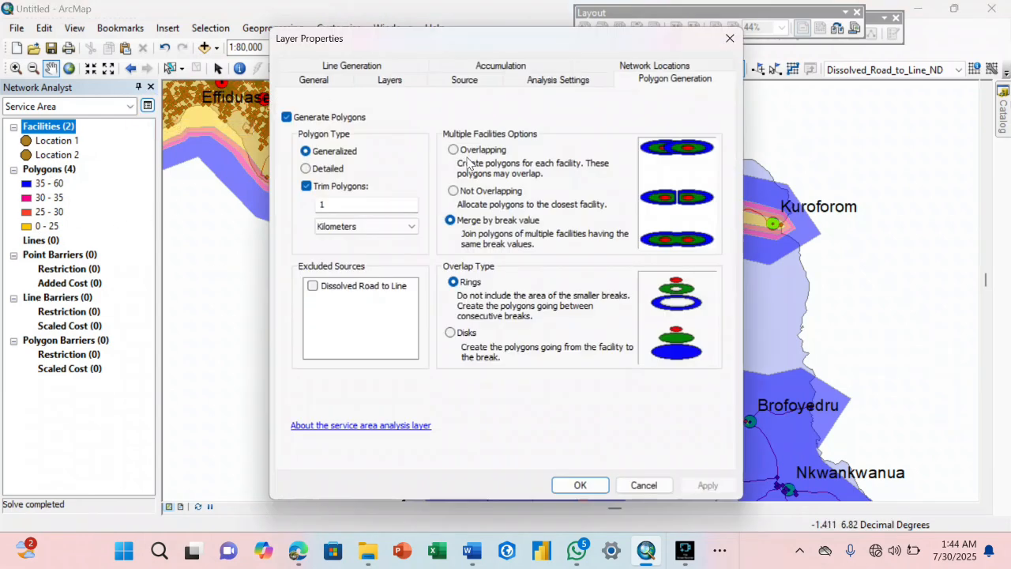
left_click(454, 150)
left_click(305, 169)
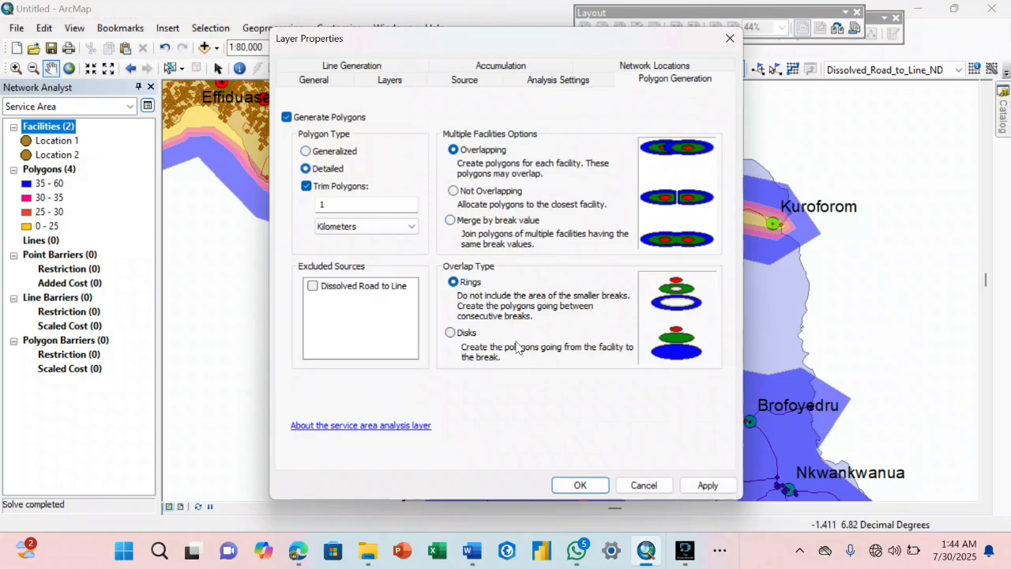
left_click(710, 484)
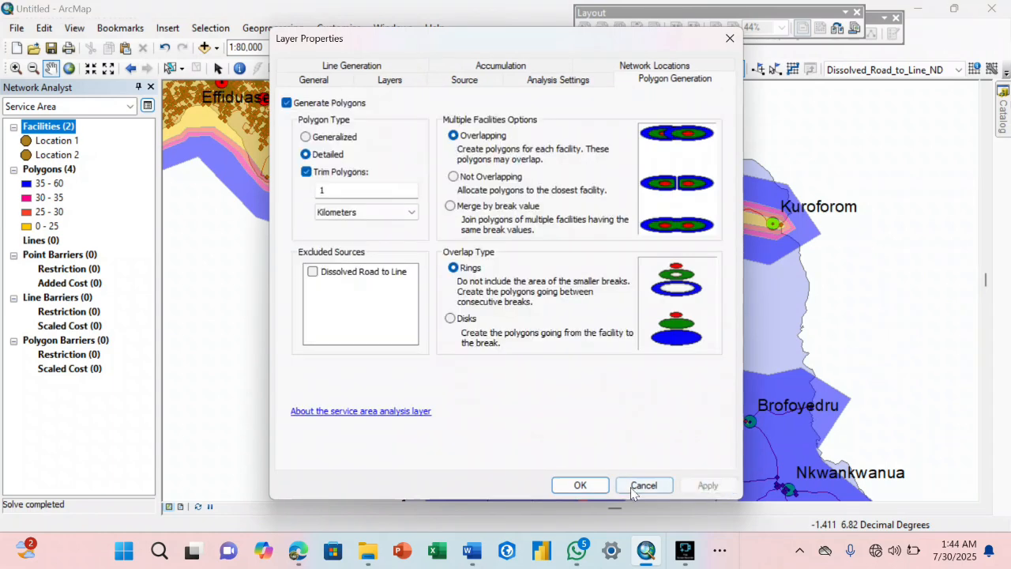
left_click(591, 483)
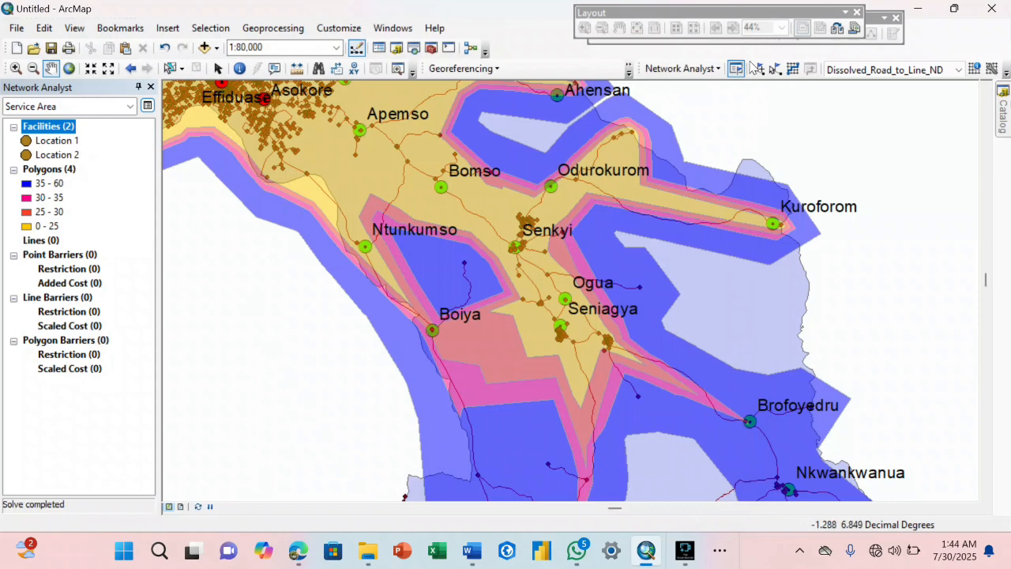
left_click(792, 69)
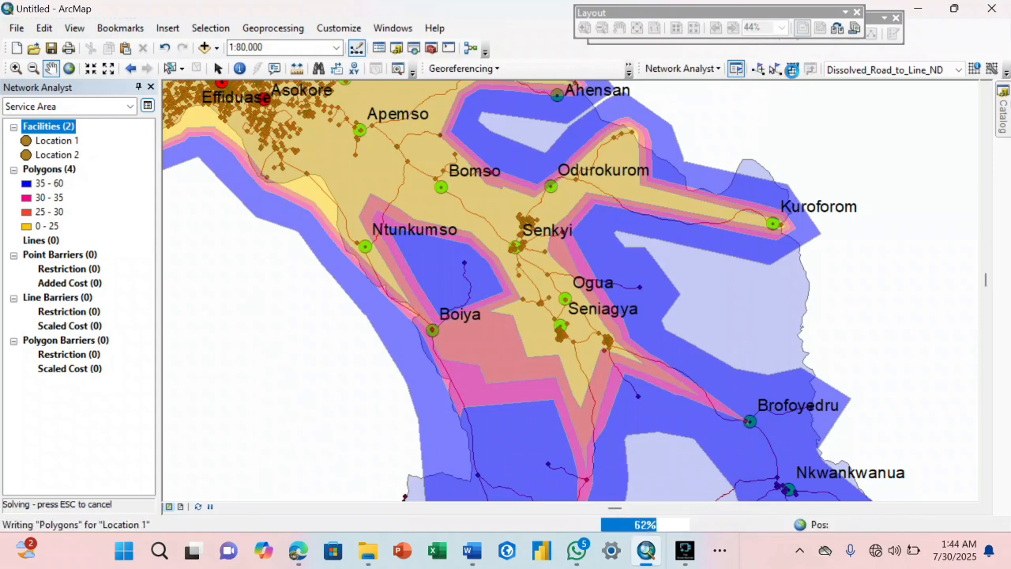
left_click_drag(641, 192, 849, 255)
left_click_drag(747, 236, 769, 282)
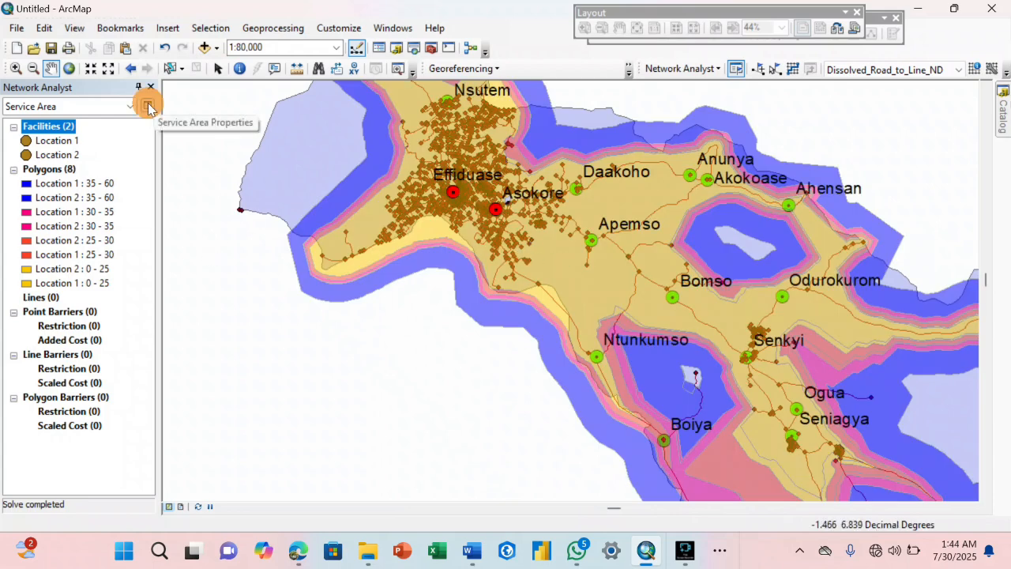
- Review the polygon generation settings and check the travel-time accessibility standards for health services in the Word document
left_click(147, 105)
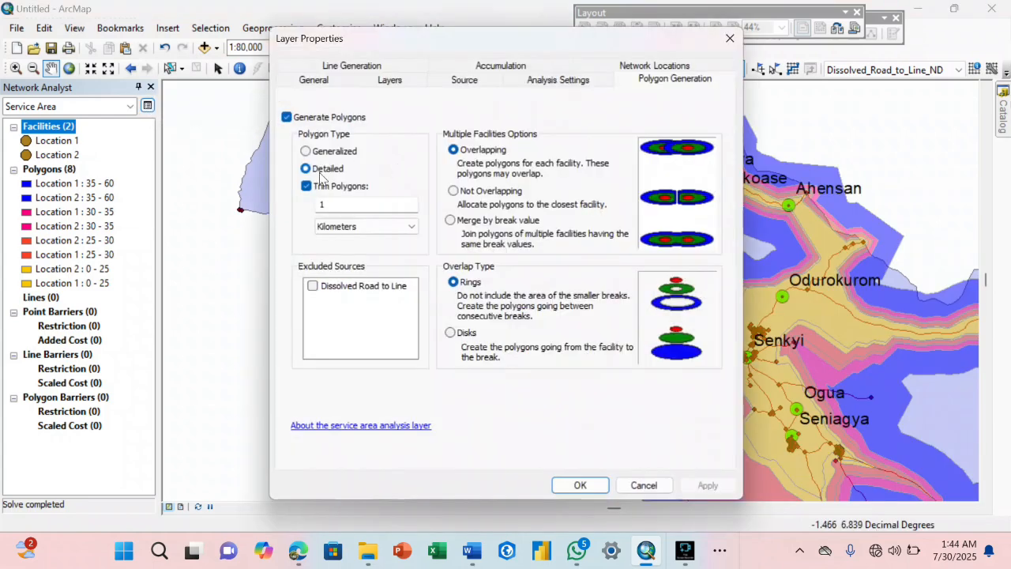
left_click_drag(695, 38, 562, 75)
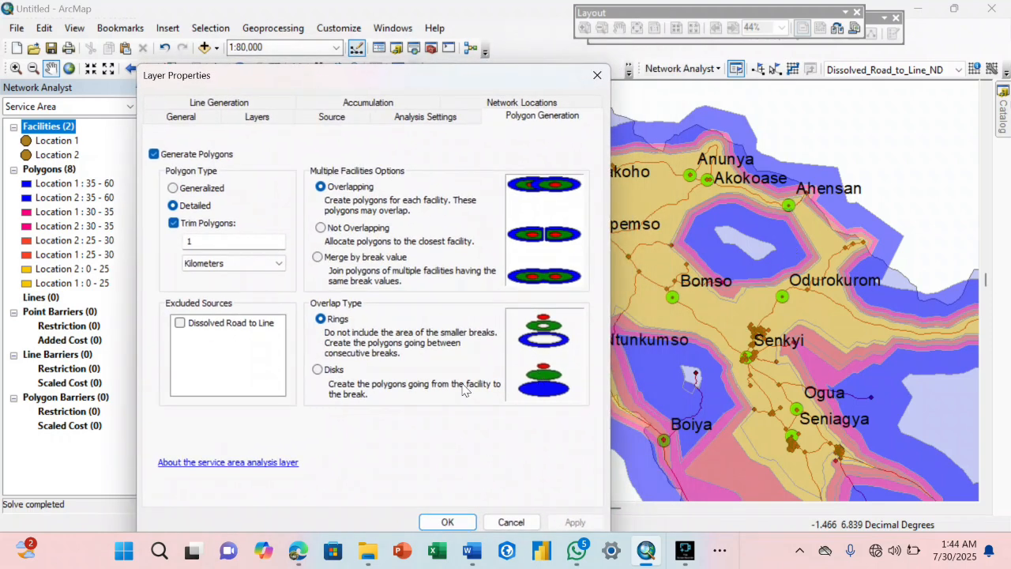
left_click(449, 521)
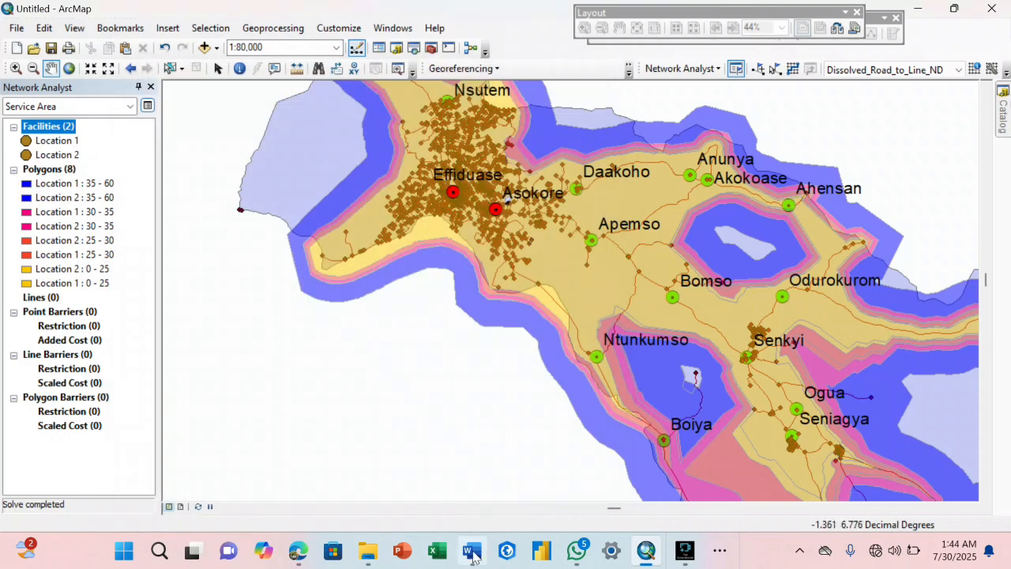
left_click(472, 551)
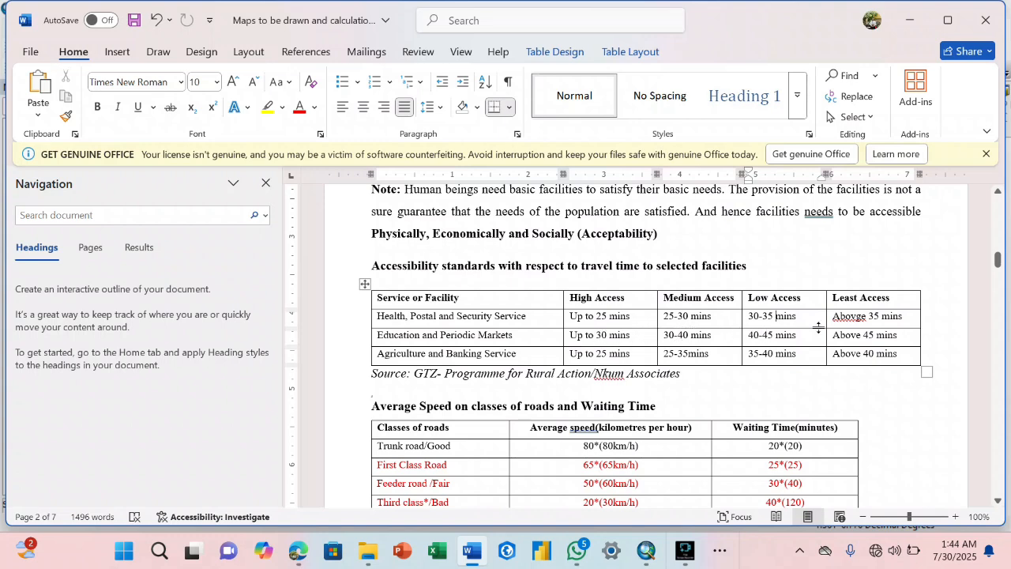
left_click(915, 23)
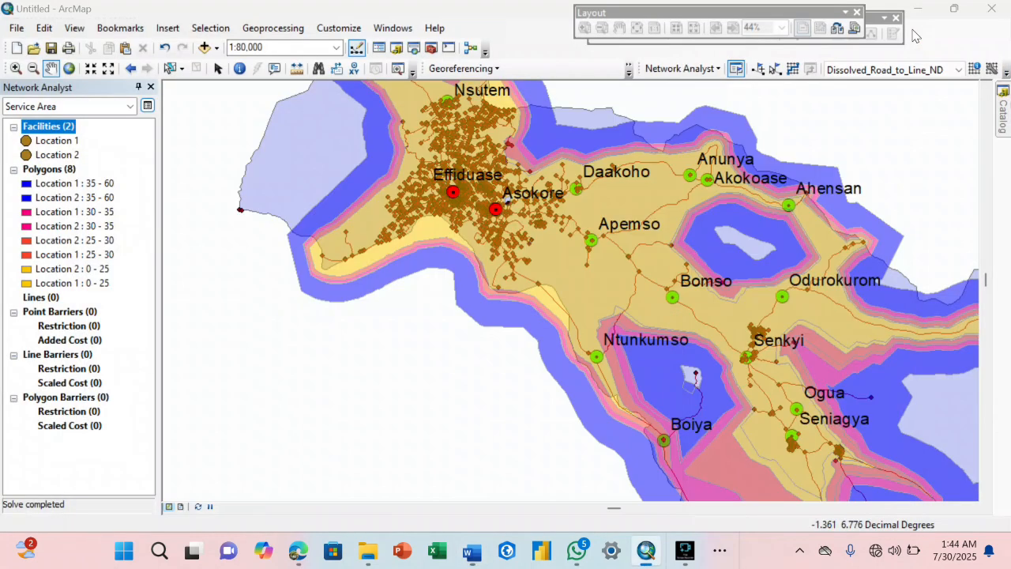
- Show the table of contents again and hide the service area's Facilities sublayer and the Dissolved_Road_to_Line_ND_Junctions layer
left_click(108, 69)
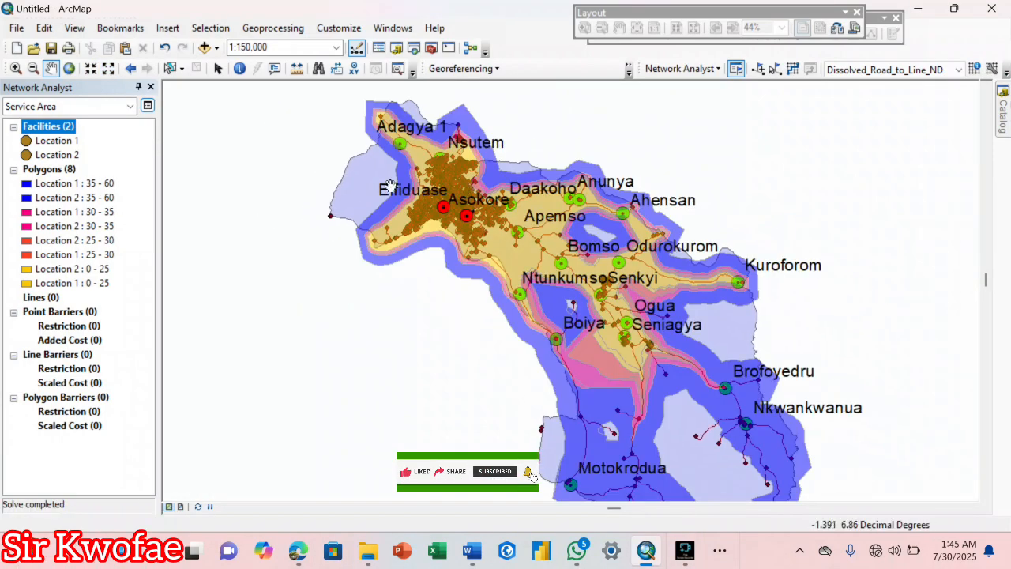
left_click(398, 29)
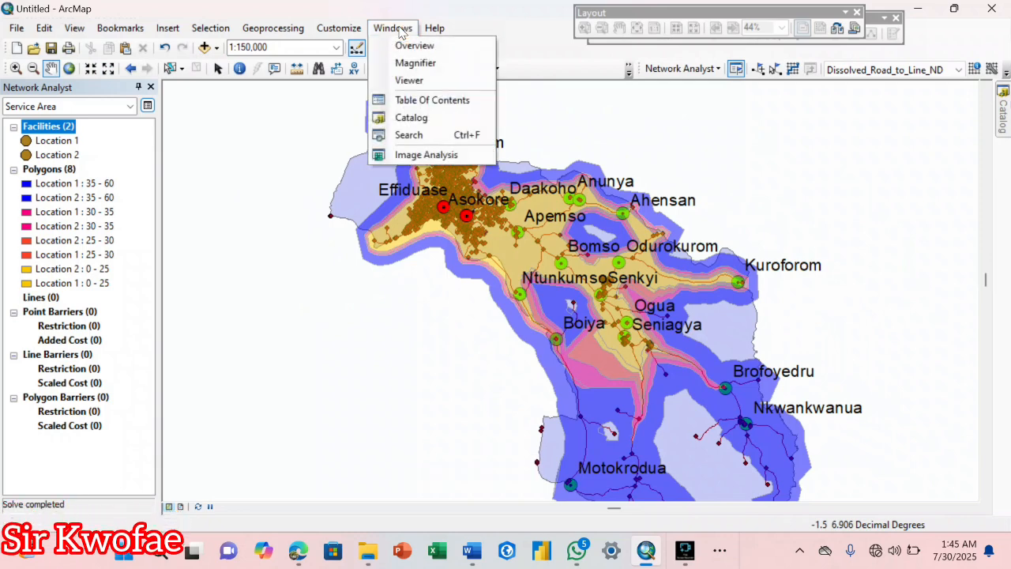
left_click(419, 99)
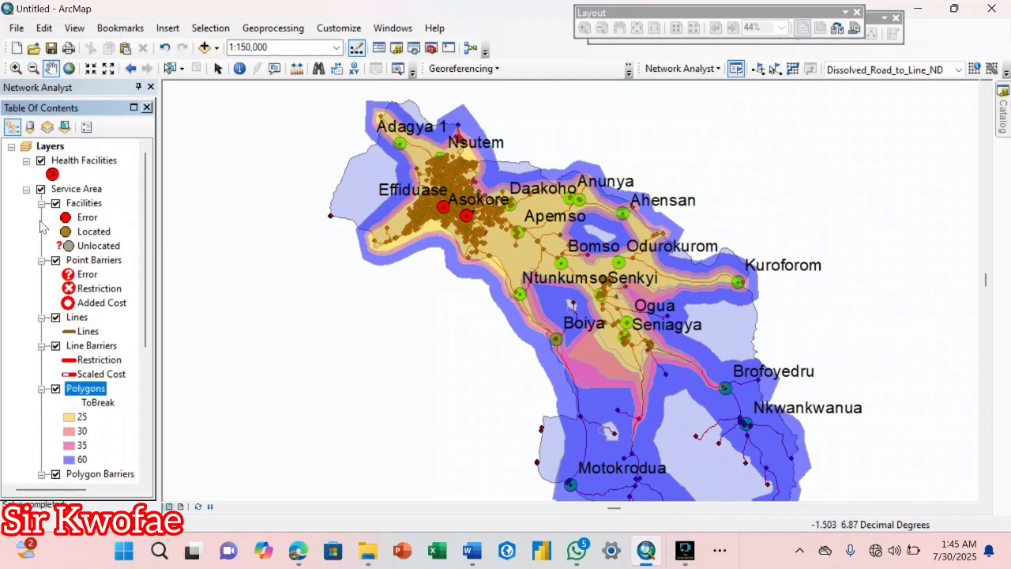
left_click(55, 203)
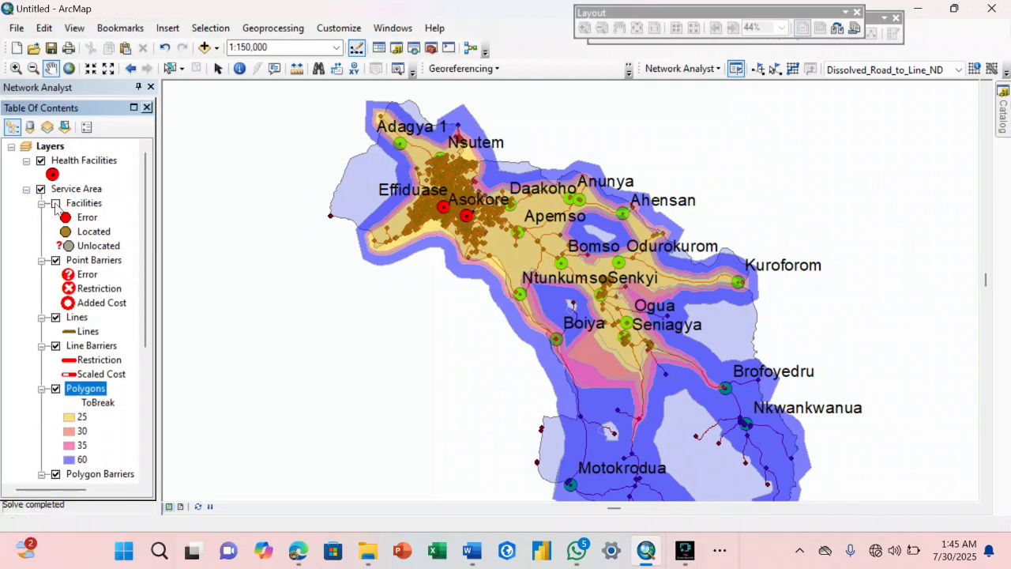
scroll(59, 268, "down", 5)
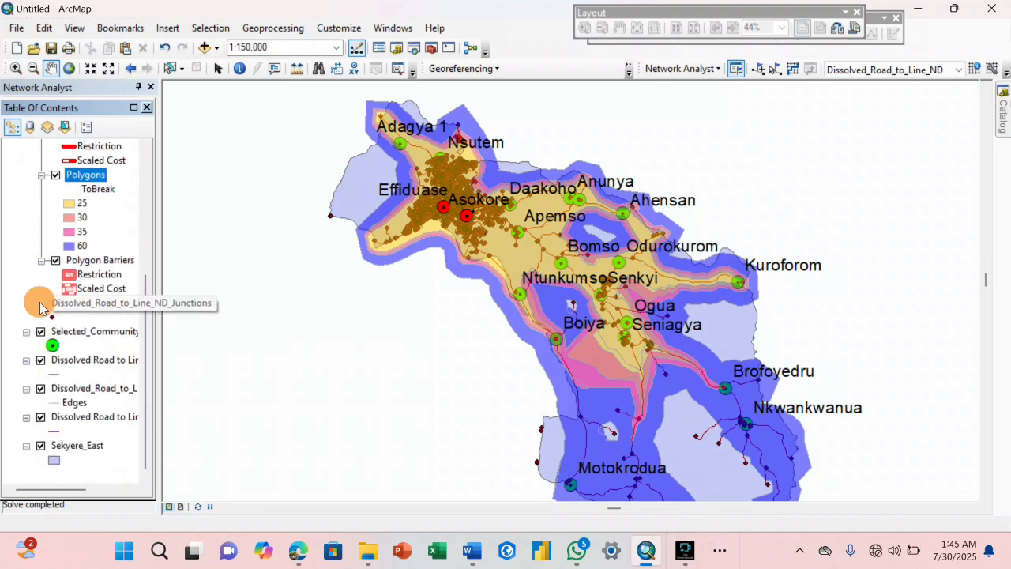
left_click(41, 303)
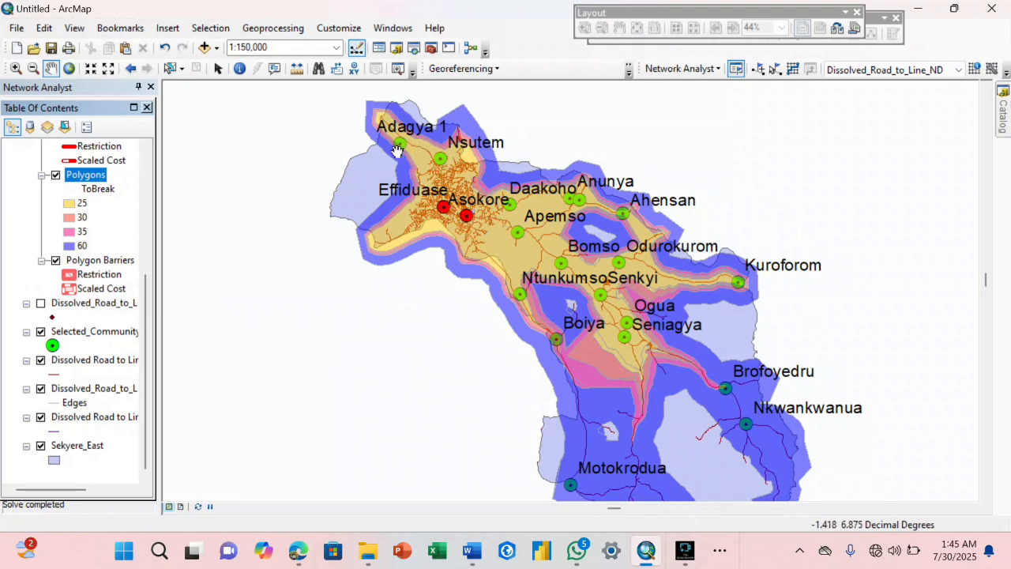
- Examine the detailed service area rings up close from Effiduase and Asokore to Ahensan and Odurokurom
left_click_drag(393, 154, 429, 211)
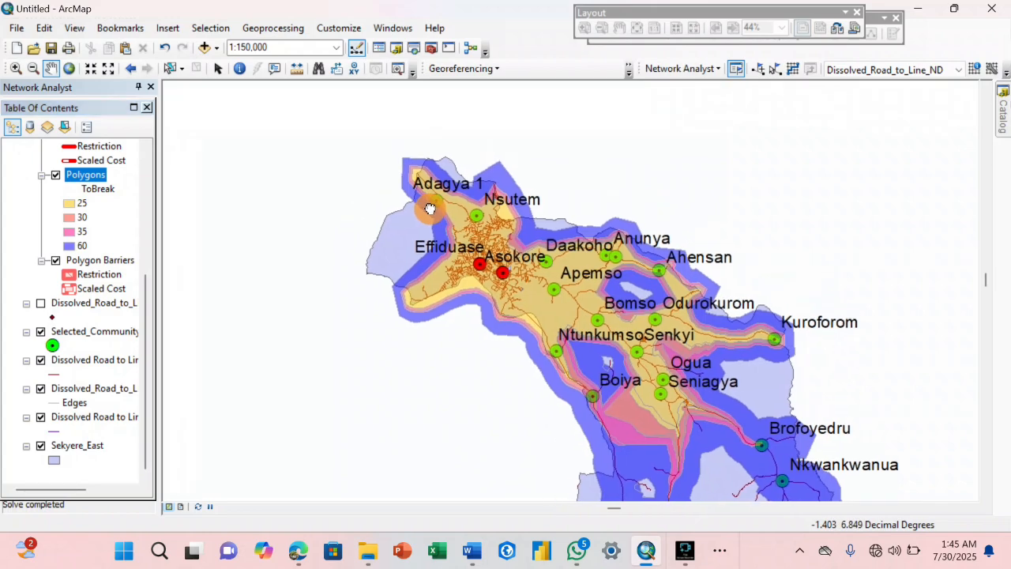
left_click(90, 68)
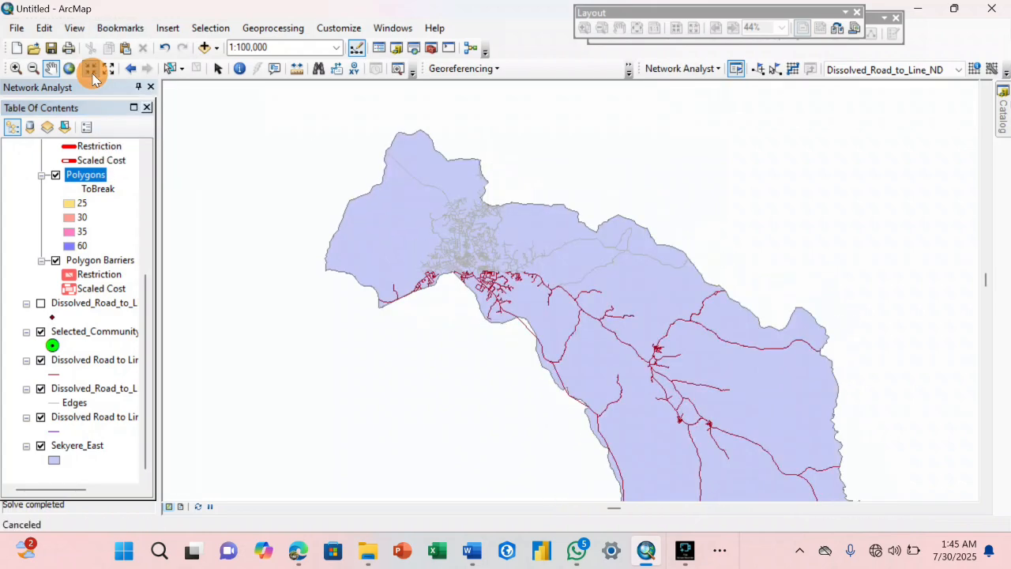
left_click(91, 69)
left_click(90, 69)
left_click_drag(379, 153, 489, 229)
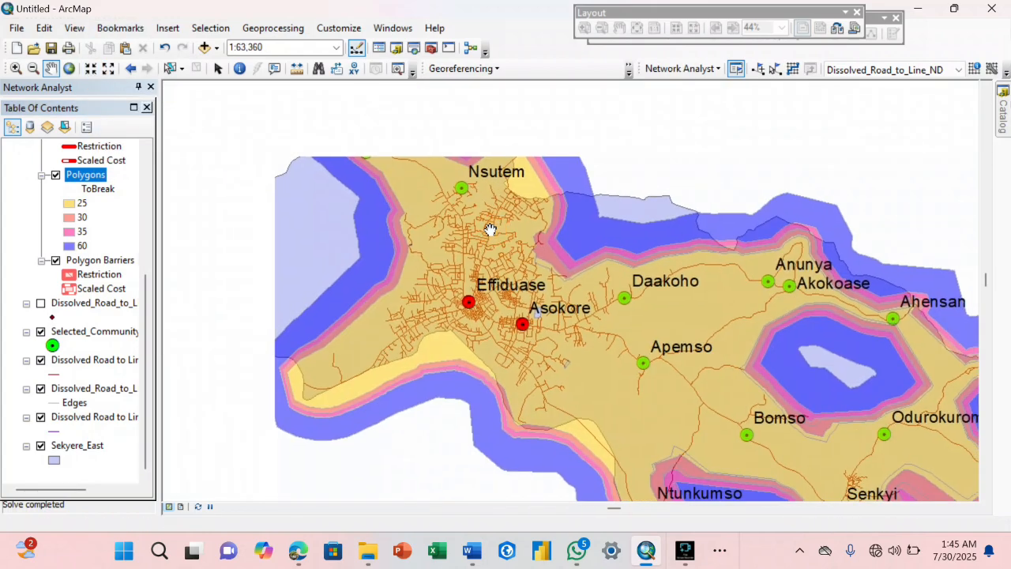
left_click_drag(665, 269, 521, 176)
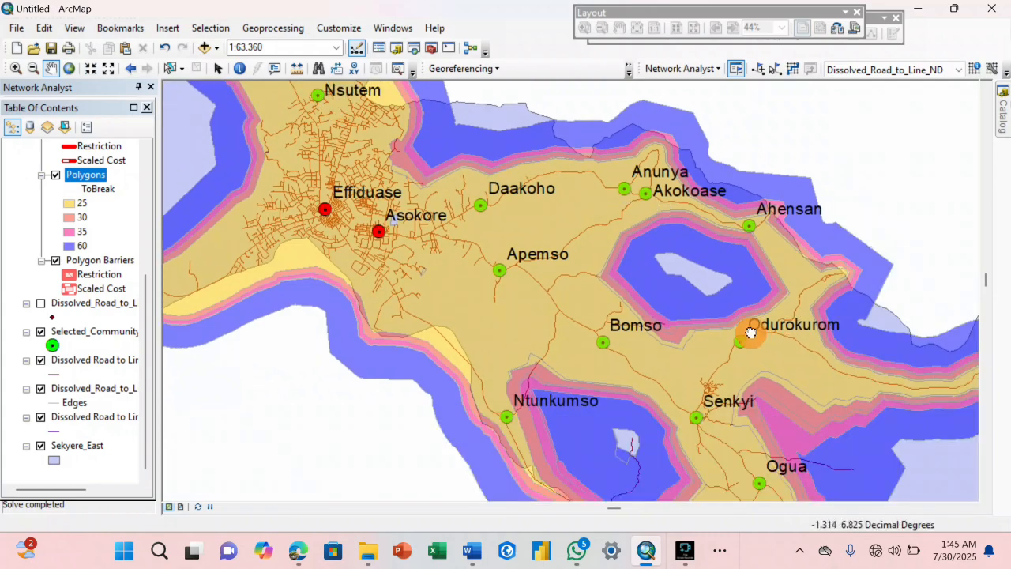
- Examine the service area rings across the southern communities around Boiya, Seniagya and Motokrodua, and over the wider district at a smaller scale
left_click_drag(750, 332, 668, 255)
left_click_drag(676, 328, 662, 212)
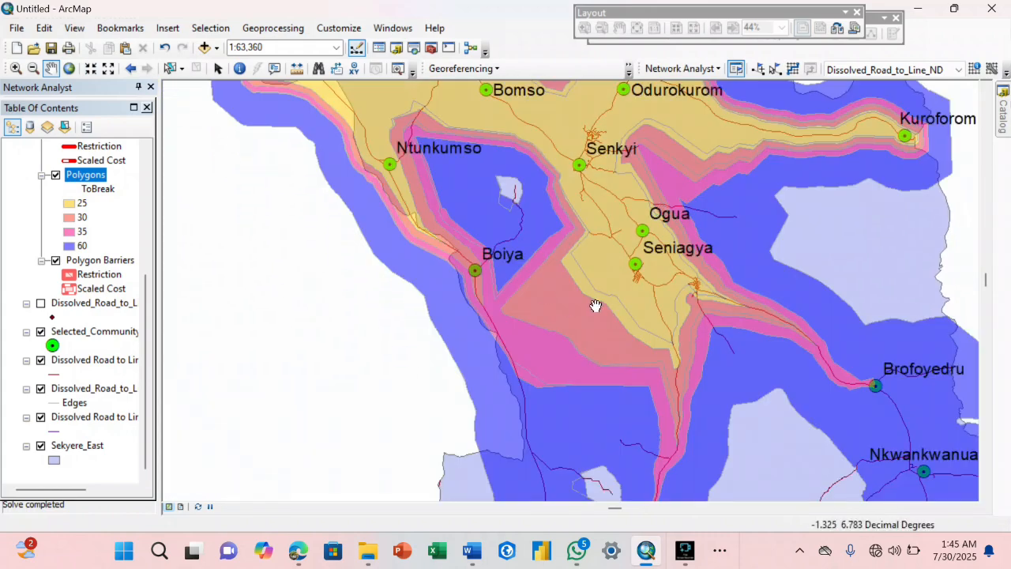
left_click_drag(595, 270, 638, 330)
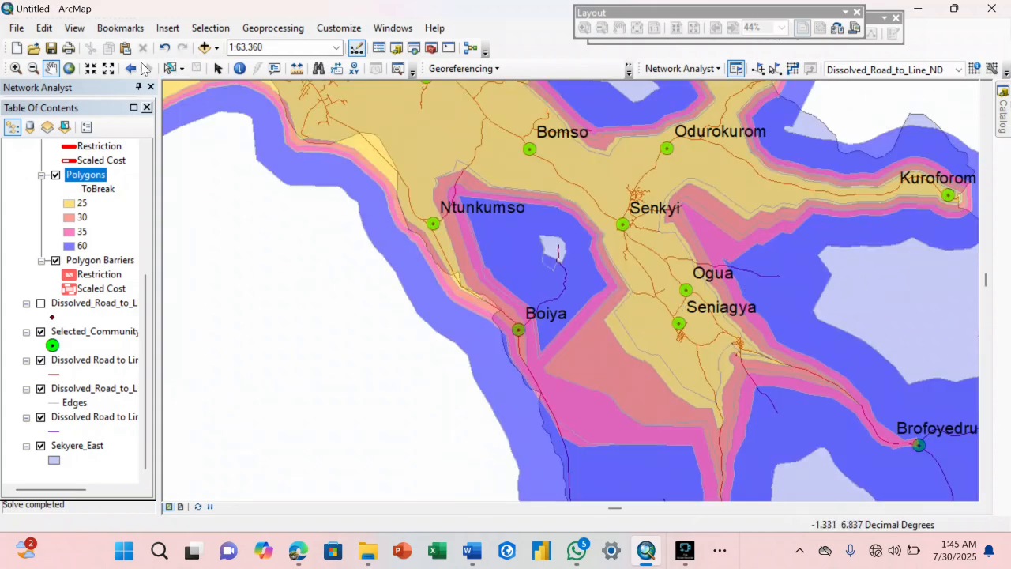
left_click(108, 68)
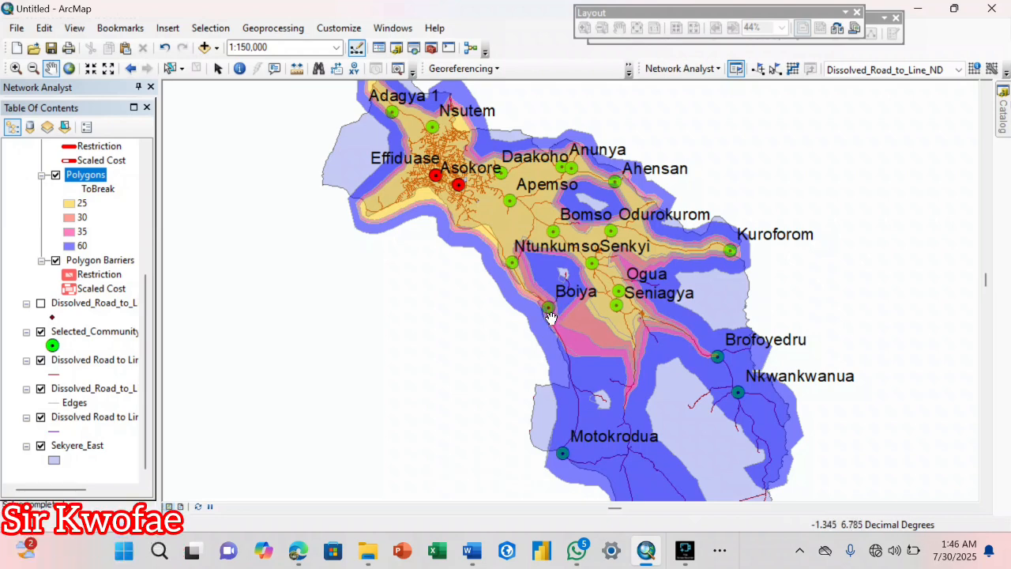
left_click_drag(654, 345, 637, 267)
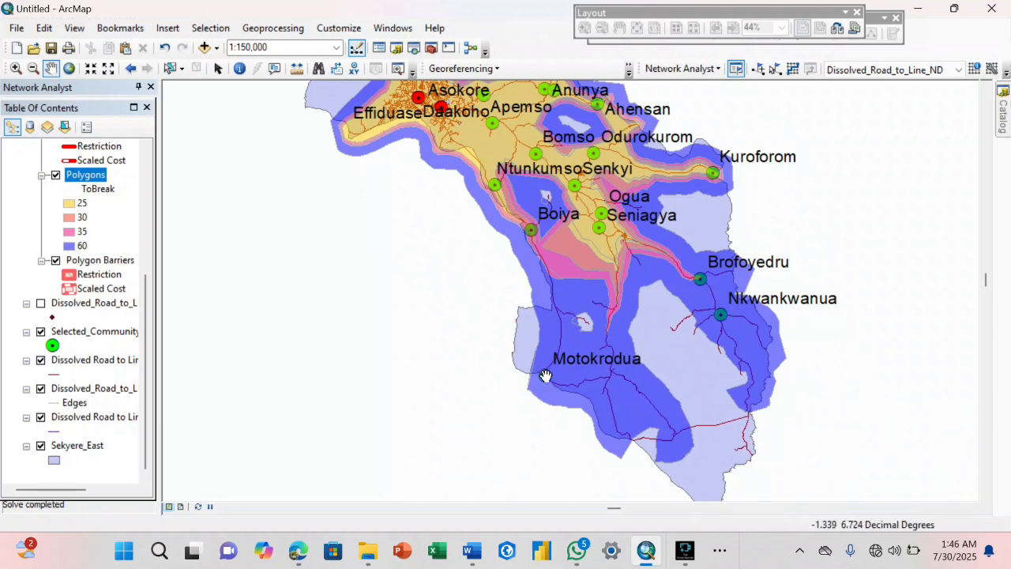
left_click_drag(600, 366, 668, 447)
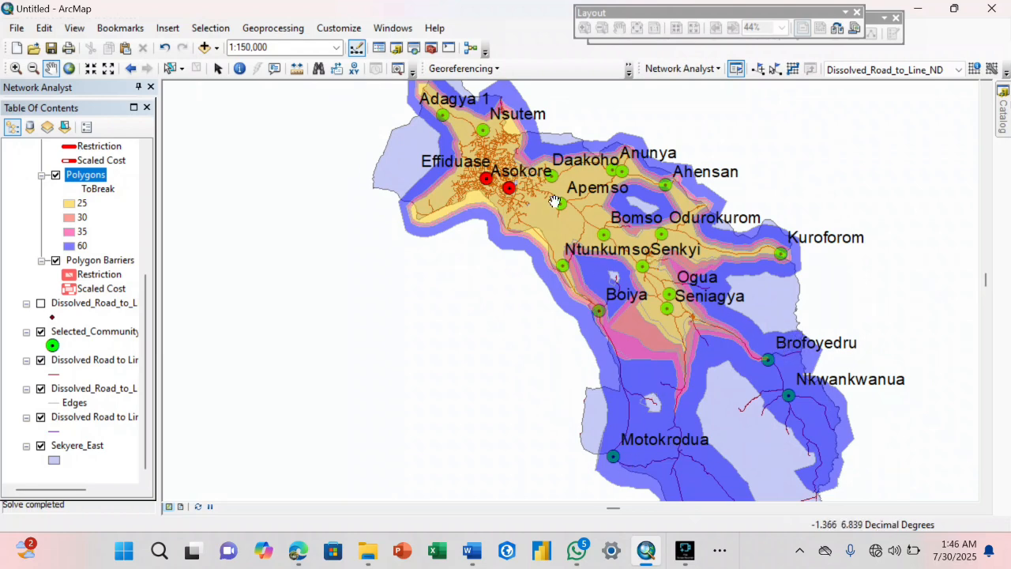
left_click_drag(608, 250, 521, 196)
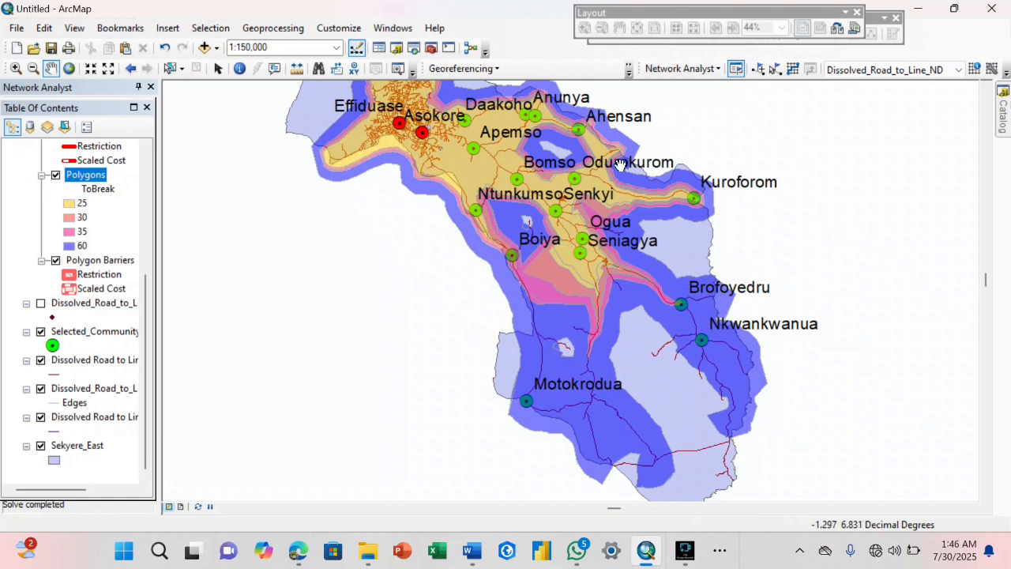
left_click_drag(619, 166, 627, 260)
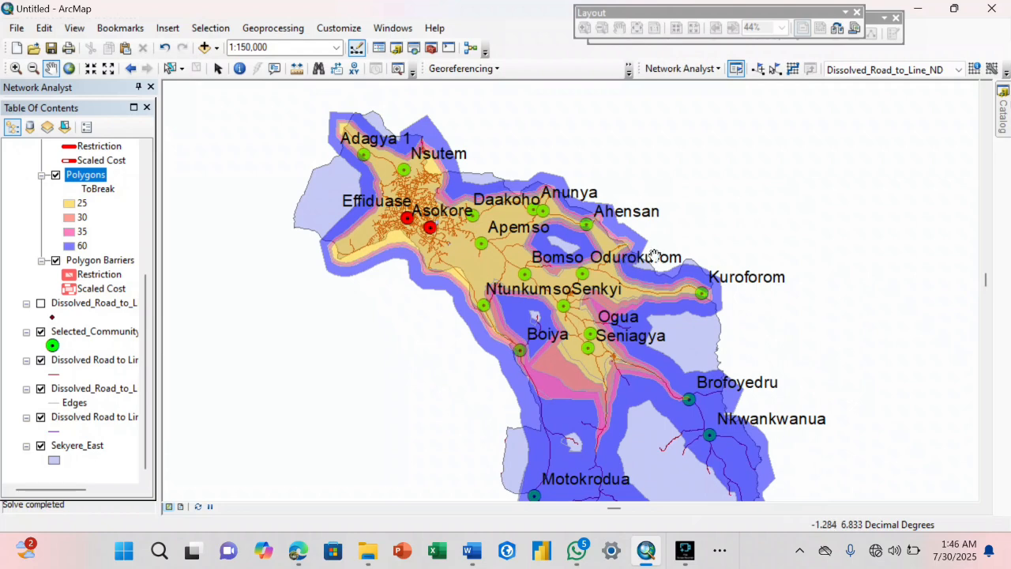
left_click_drag(655, 255, 647, 224)
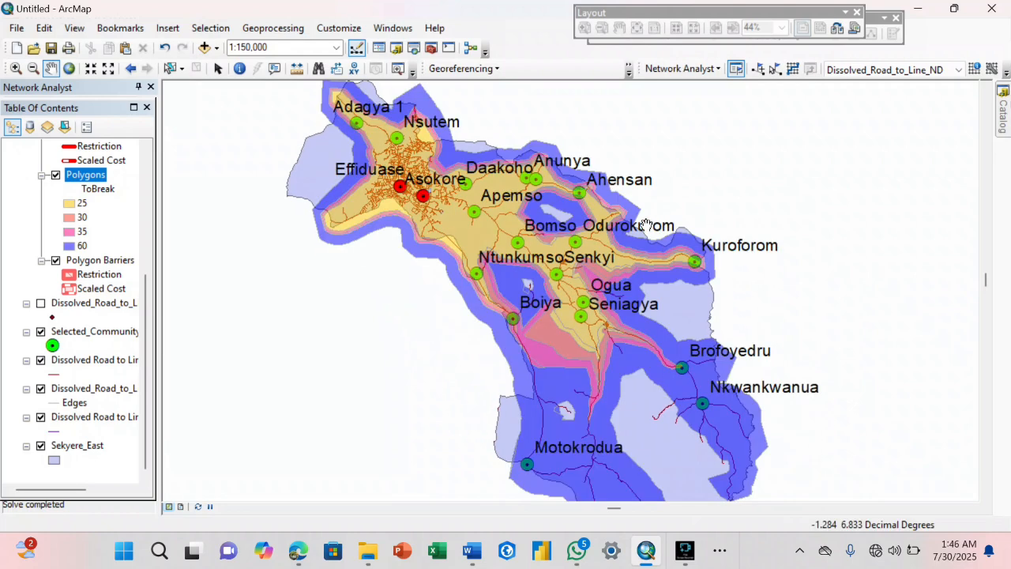
- View the finished banking accessibility map Banking.jpg in Photos, return to ArcMap and compare its access zones with the service area rings
left_click(718, 553)
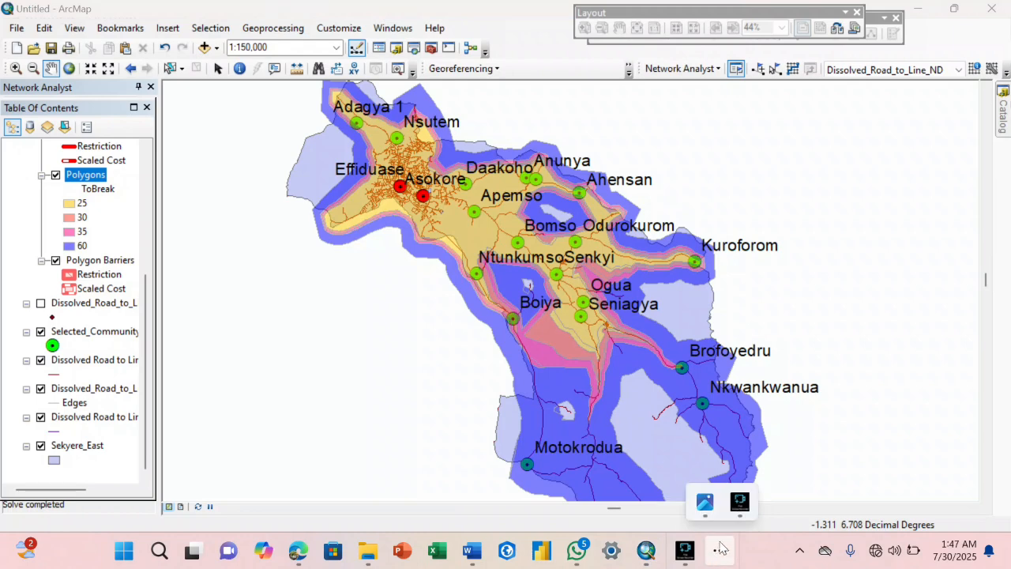
mouse_move(704, 501)
left_click(917, 444)
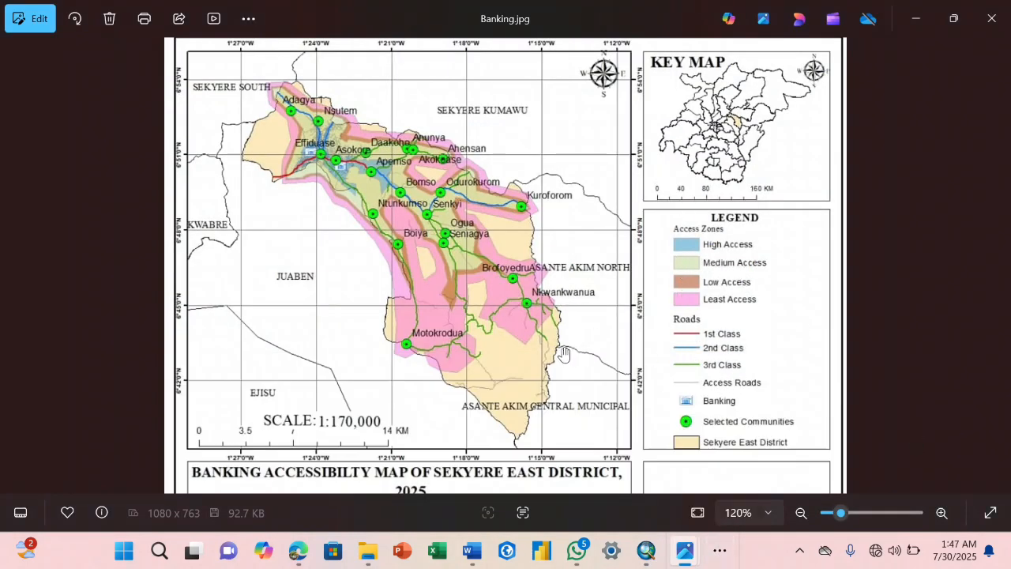
left_click(926, 17)
left_click_drag(657, 287, 637, 256)
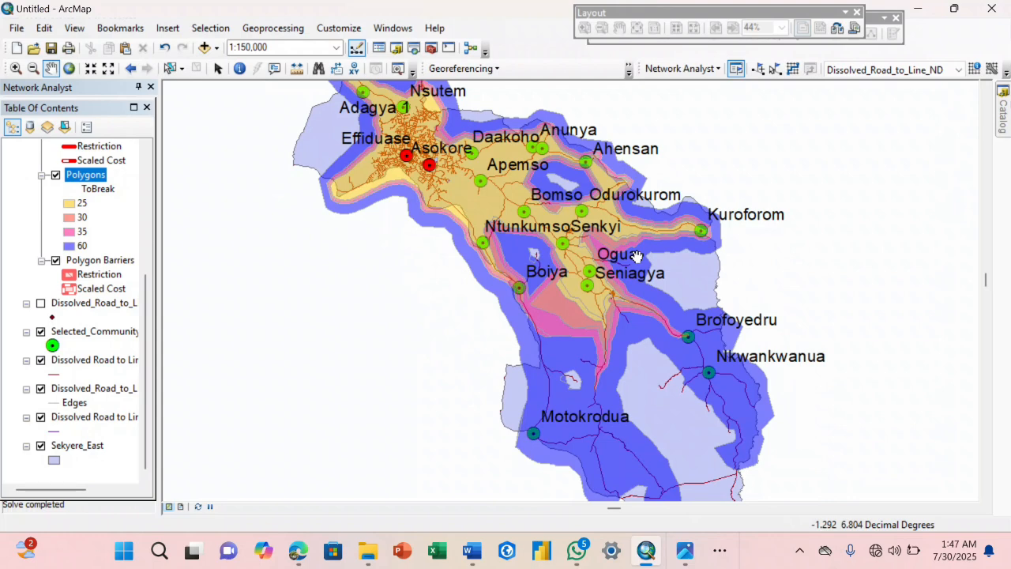
left_click_drag(675, 283, 639, 305)
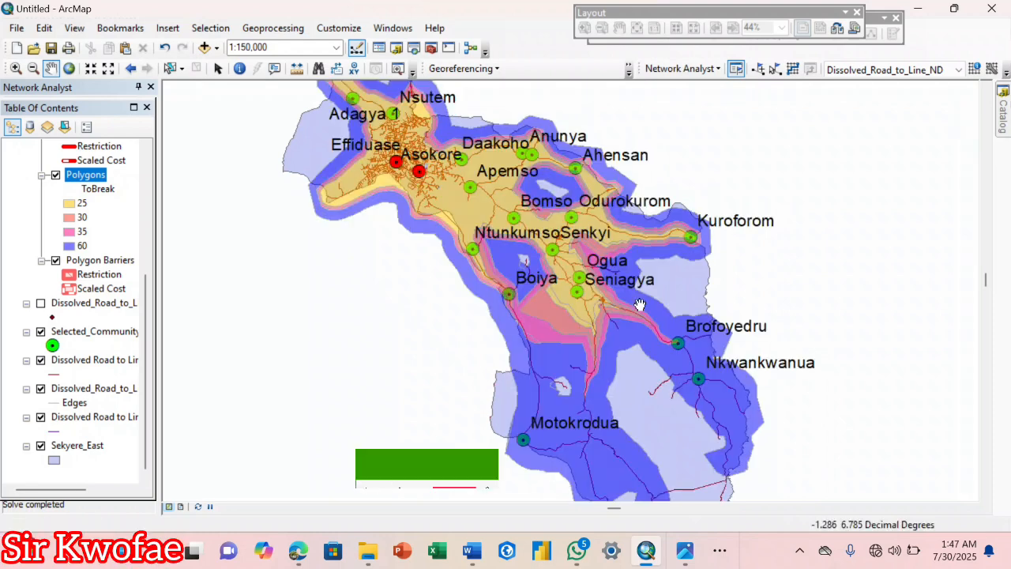